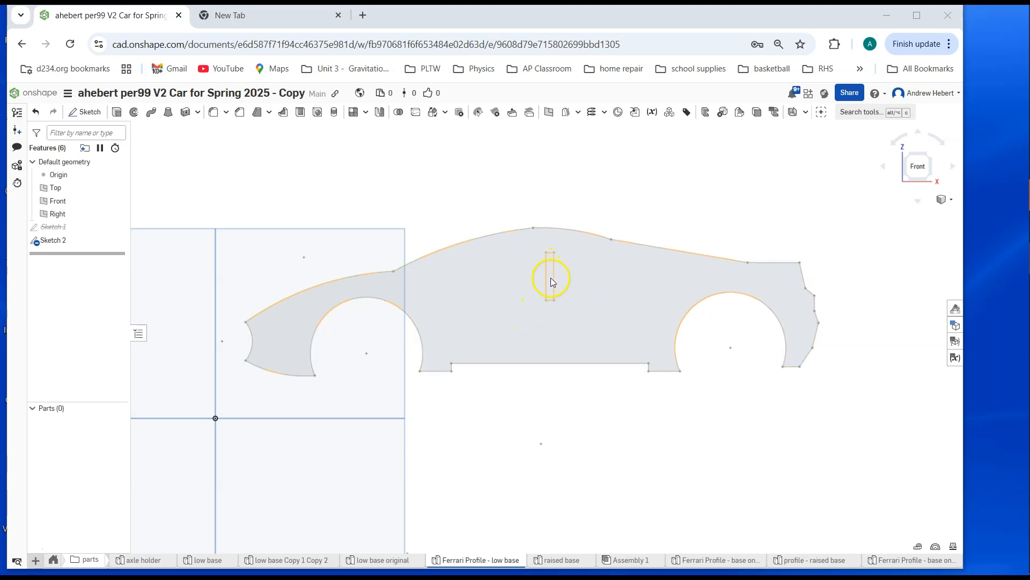
Open Sketch 2 of the car profile for editing and examine the radius dimensions of both wheel arches.
{"action": "right_click", "coordinate": [62, 240]}
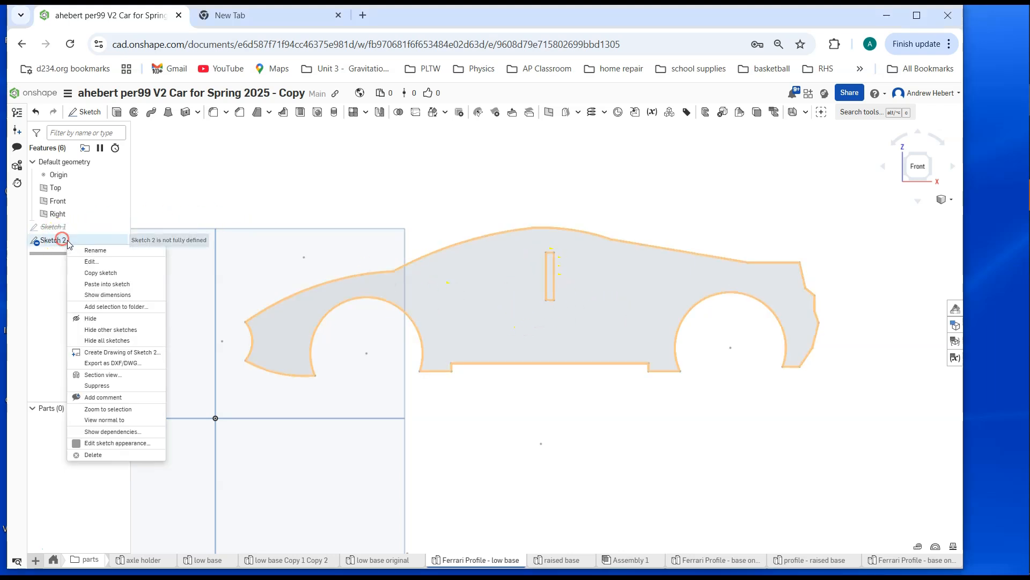
{"action": "left_click", "coordinate": [91, 261]}
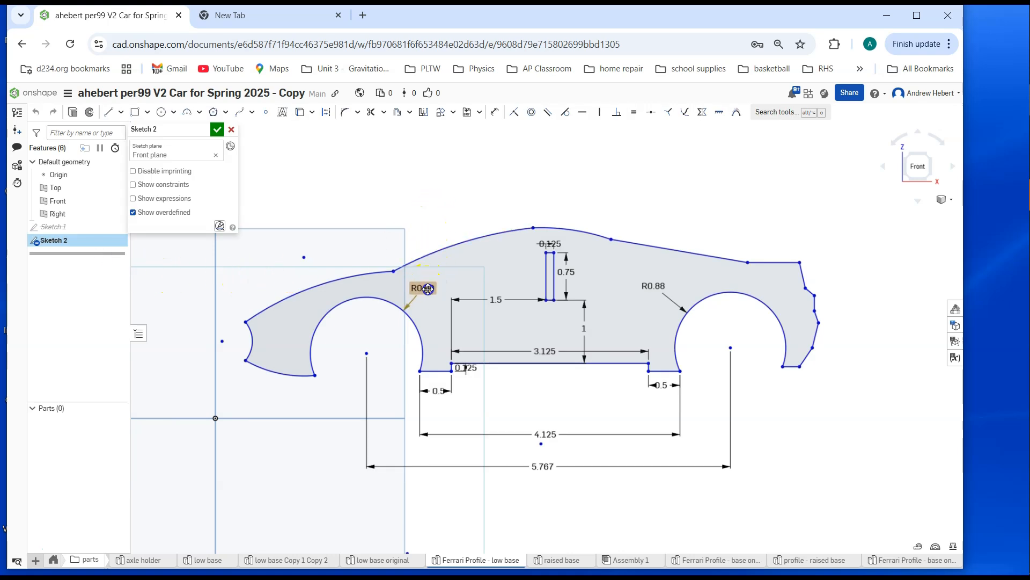
{"action": "left_click", "coordinate": [429, 289]}
{"action": "left_click", "coordinate": [514, 271]}
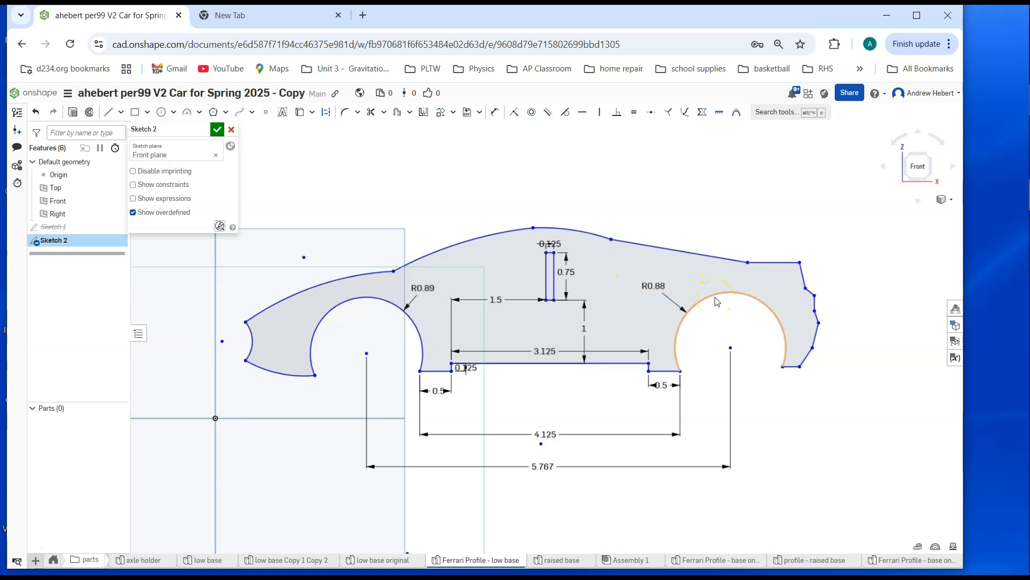
{"action": "double_click", "coordinate": [700, 296]}
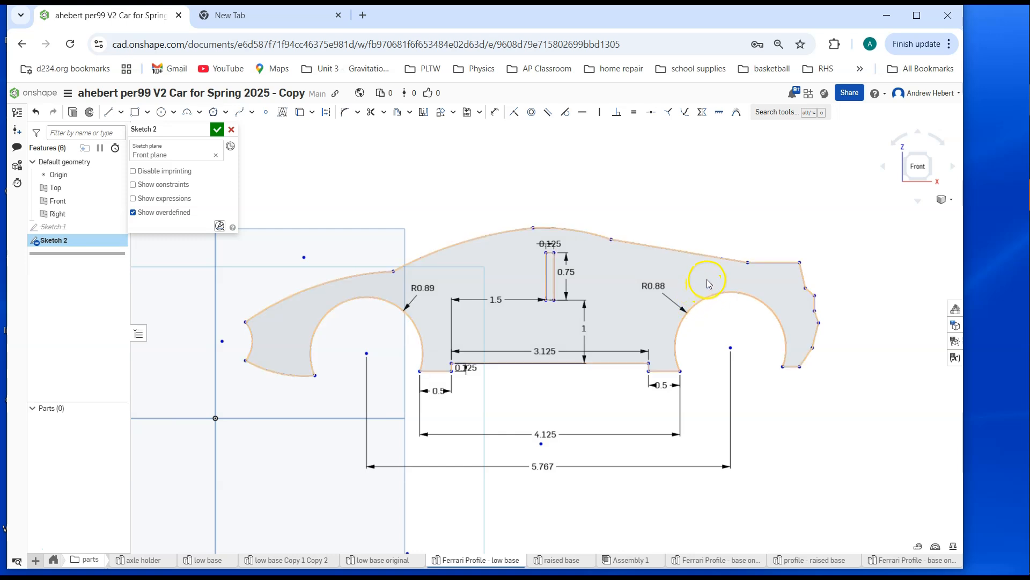
Draw a circle centred on the rear wheel arch and set its diameter to 1.65 in.
{"action": "left_click", "coordinate": [161, 111]}
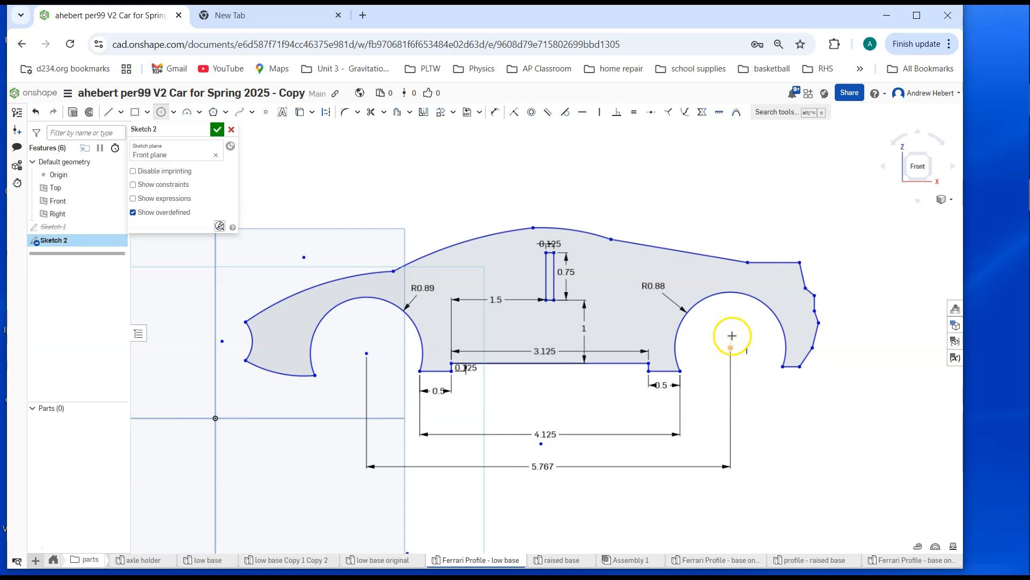
{"action": "left_click", "coordinate": [731, 346]}
{"action": "left_click", "coordinate": [748, 365]}
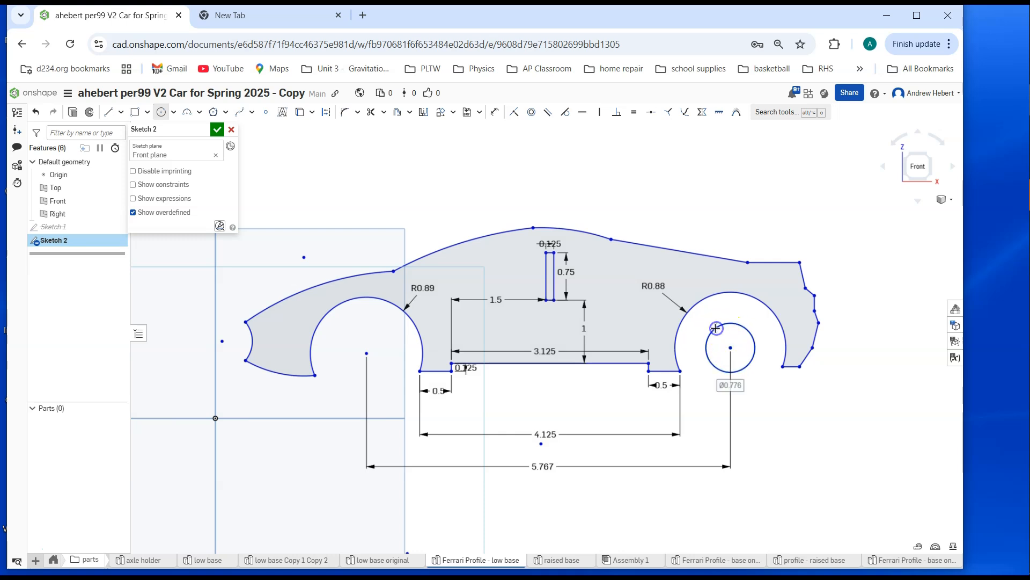
{"action": "left_click", "coordinate": [494, 112]}
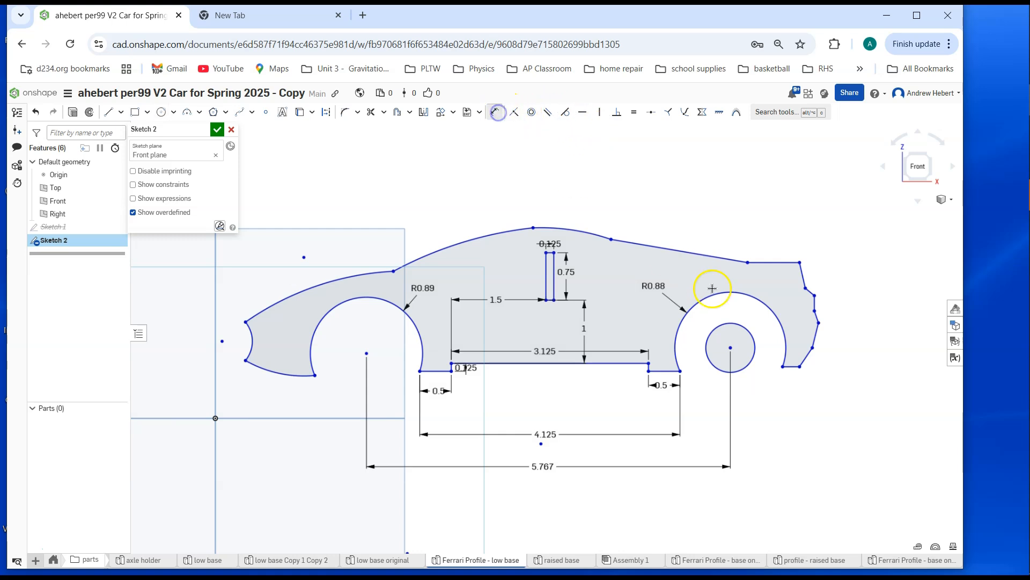
{"action": "left_click", "coordinate": [736, 322]}
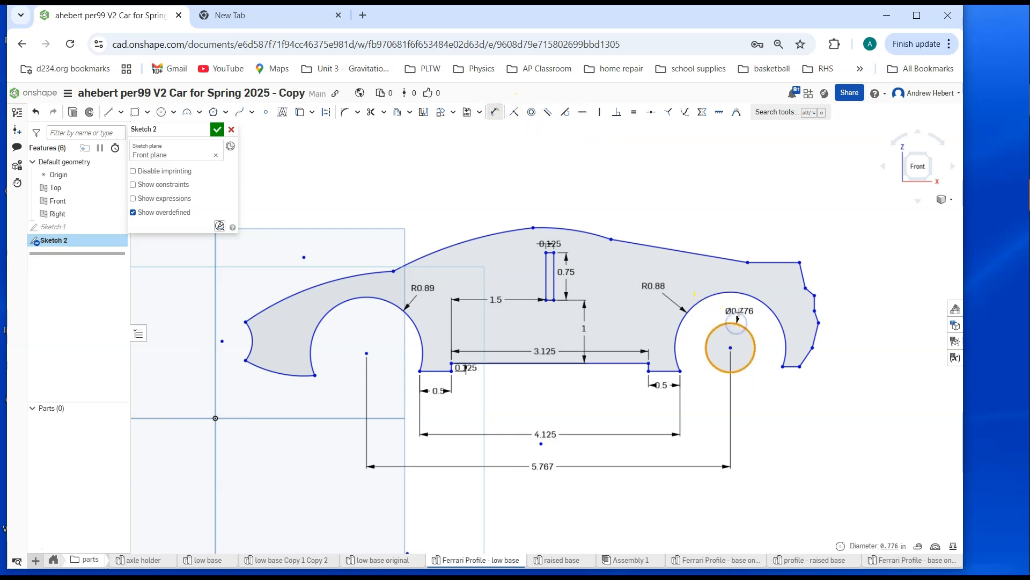
{"action": "left_click", "coordinate": [764, 286]}
{"action": "type", "text": "1.65"}
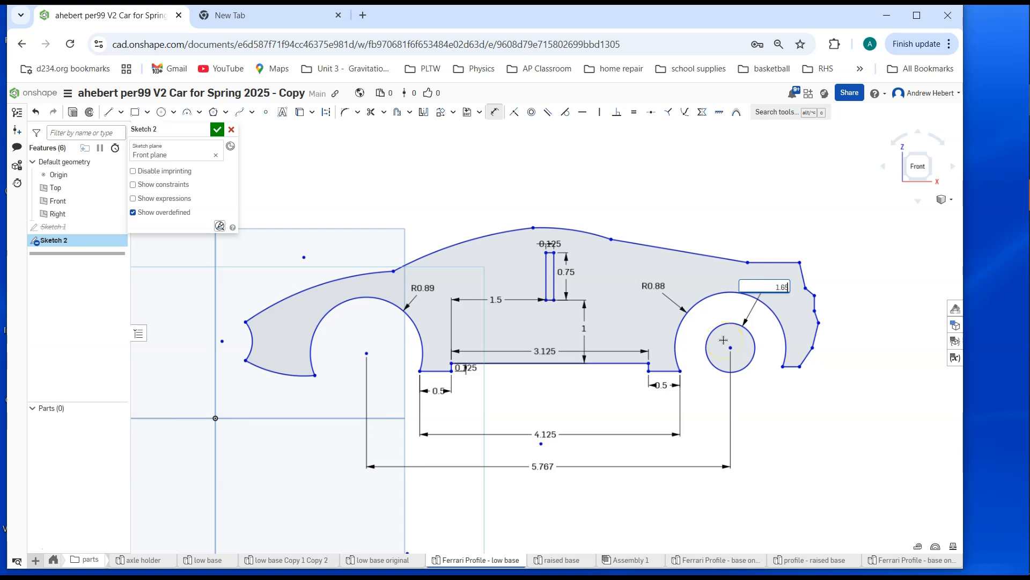
{"action": "key", "text": "Return"}
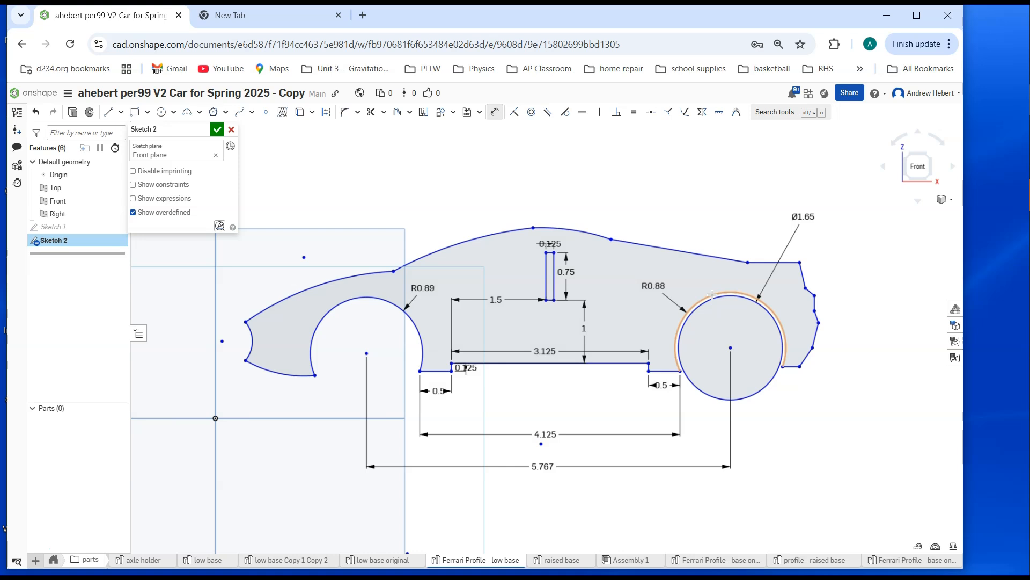
Undo the rear wheel circle and its diameter dimension.
{"action": "left_click", "coordinate": [742, 346]}
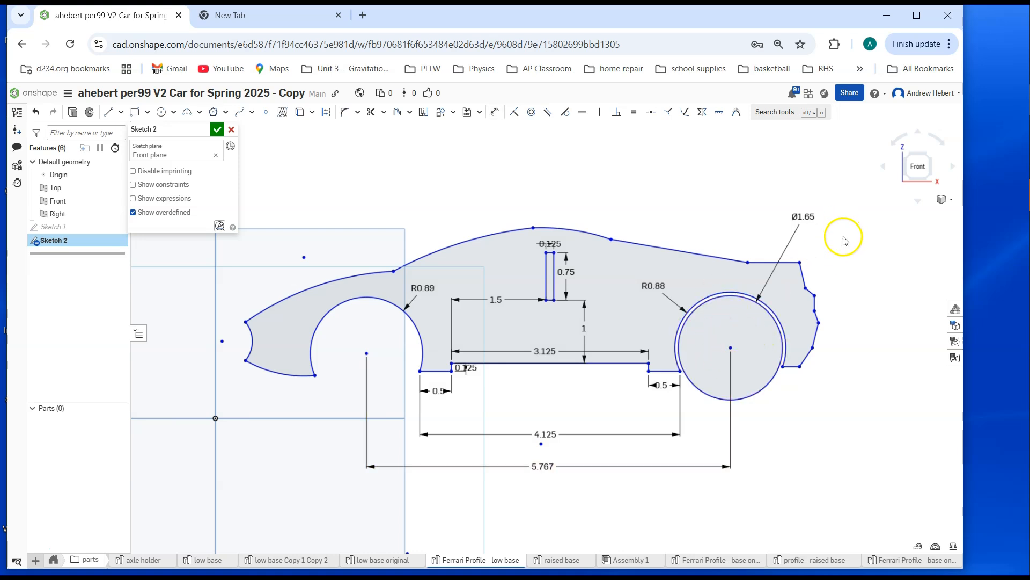
{"action": "right_click", "coordinate": [804, 217]}
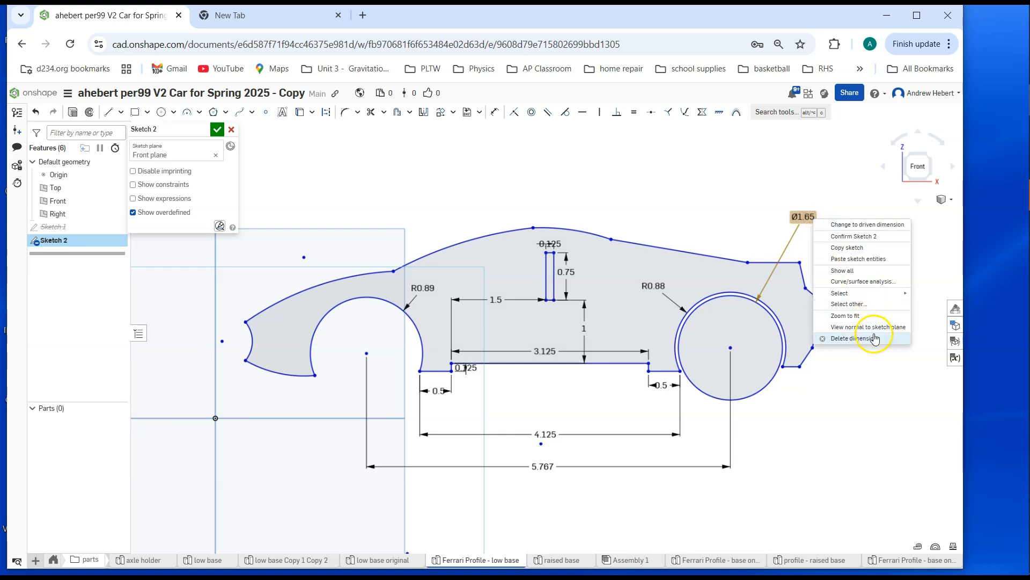
{"action": "left_click", "coordinate": [36, 113]}
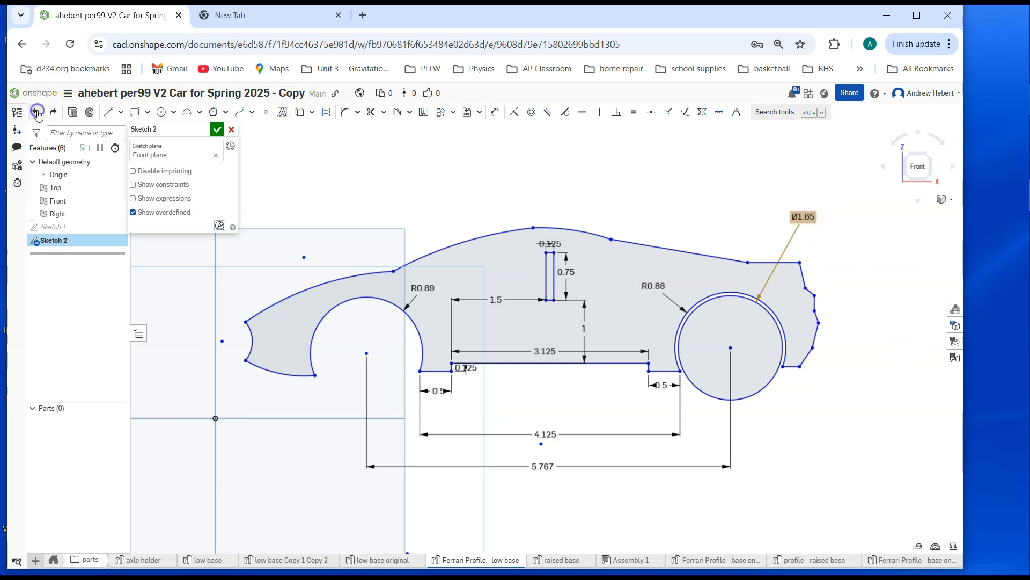
{"action": "left_click", "coordinate": [37, 112]}
{"action": "left_click", "coordinate": [37, 112]}
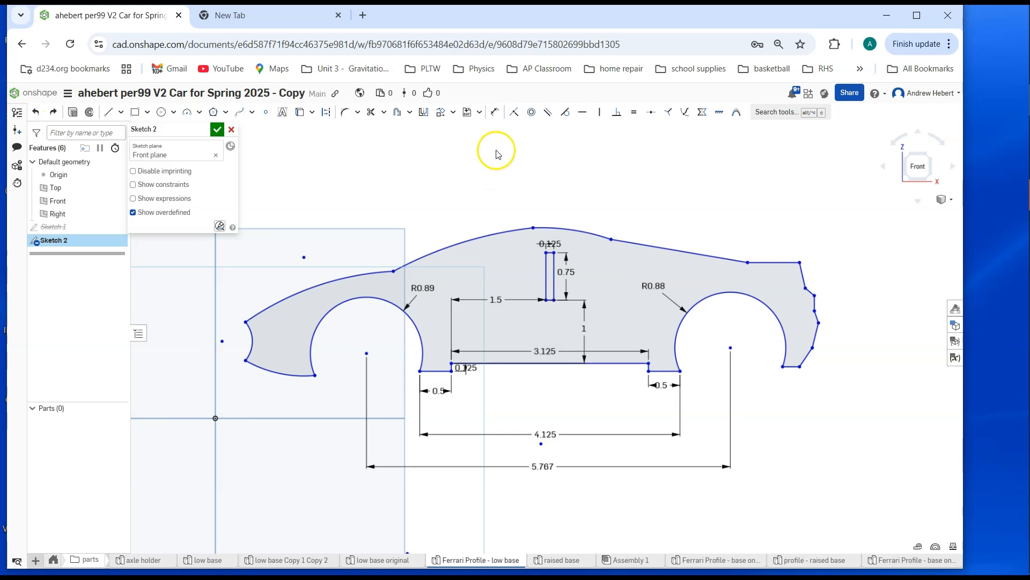
Finish editing the car profile sketch and copy the whole of Sketch 2.
{"action": "scroll", "coordinate": [580, 176], "scroll_direction": "down", "scroll_amount": 2}
{"action": "middle_click_drag", "start_coordinate": [580, 175], "coordinate": [570, 210]}
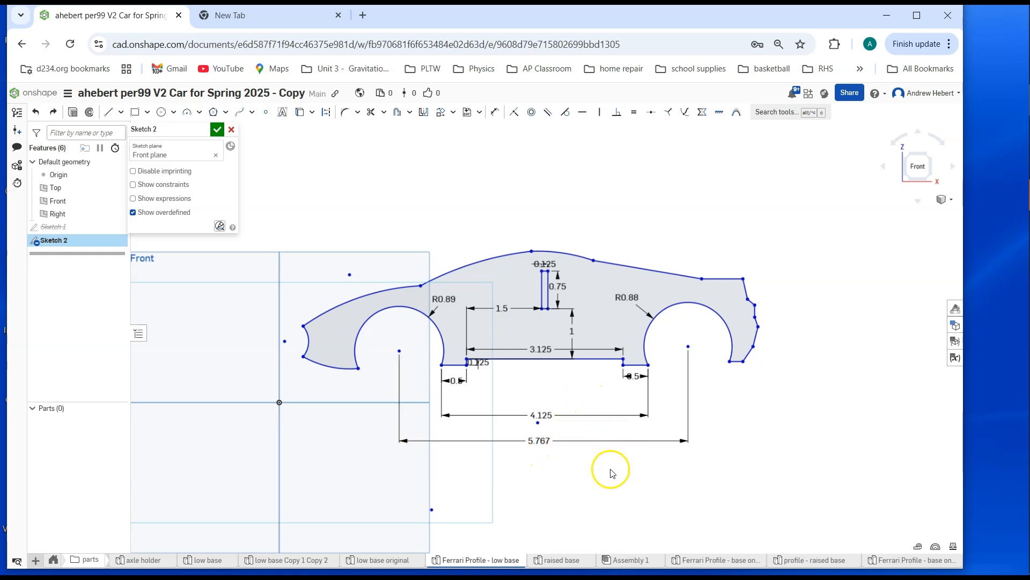
{"action": "middle_click_drag", "start_coordinate": [613, 473], "coordinate": [610, 456]}
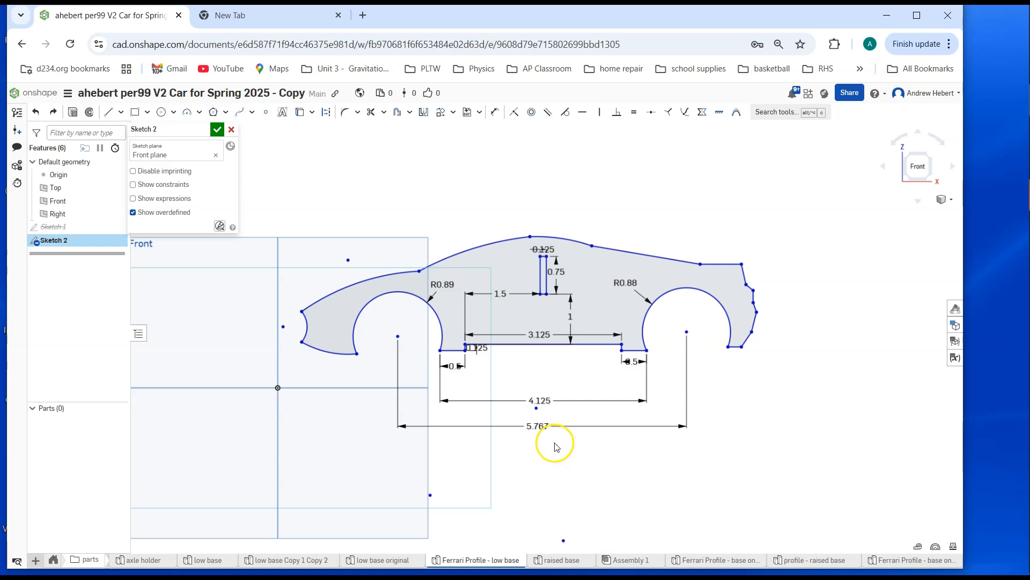
{"action": "left_click", "coordinate": [217, 132]}
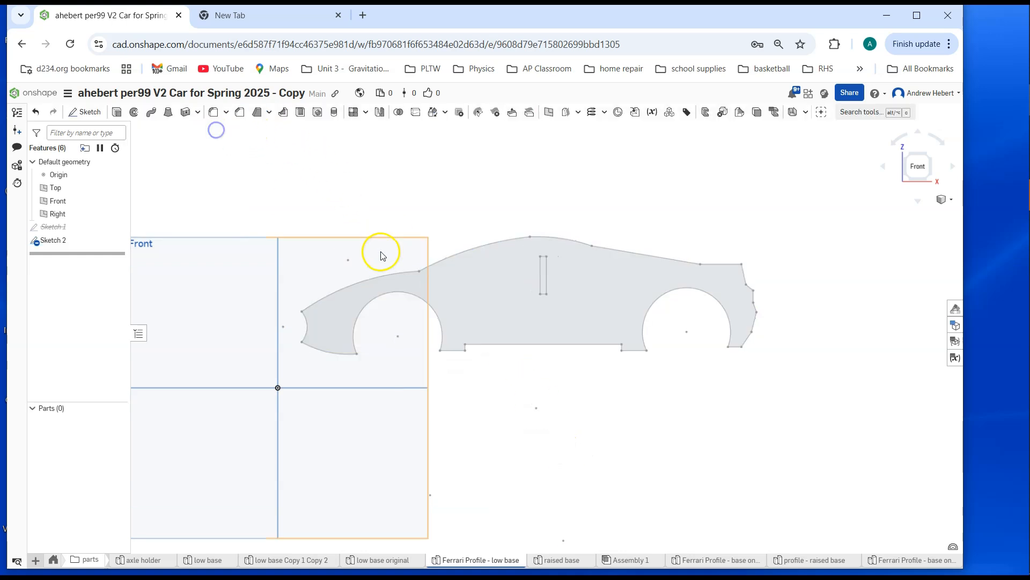
{"action": "right_click", "coordinate": [56, 243]}
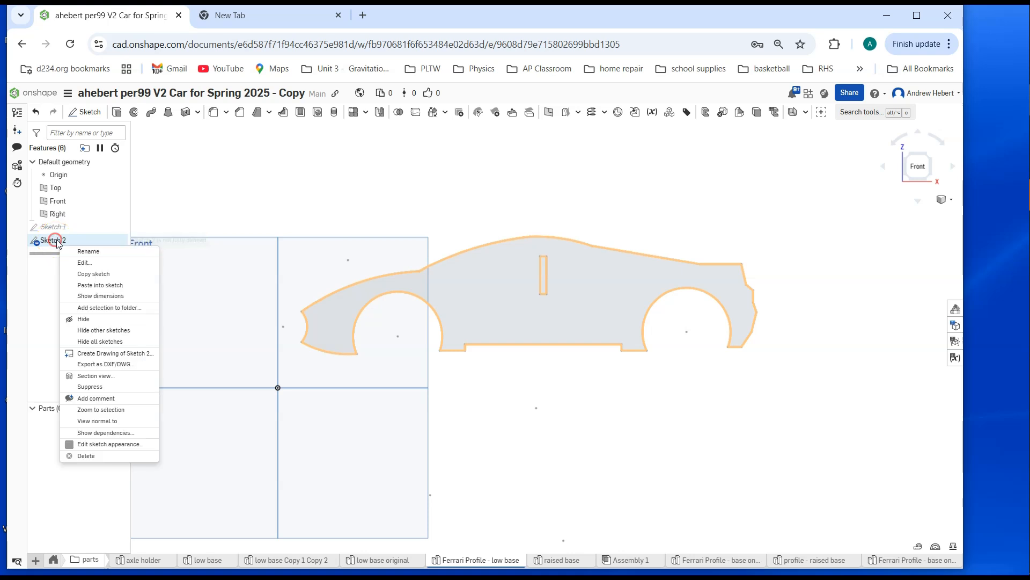
{"action": "left_click", "coordinate": [93, 274]}
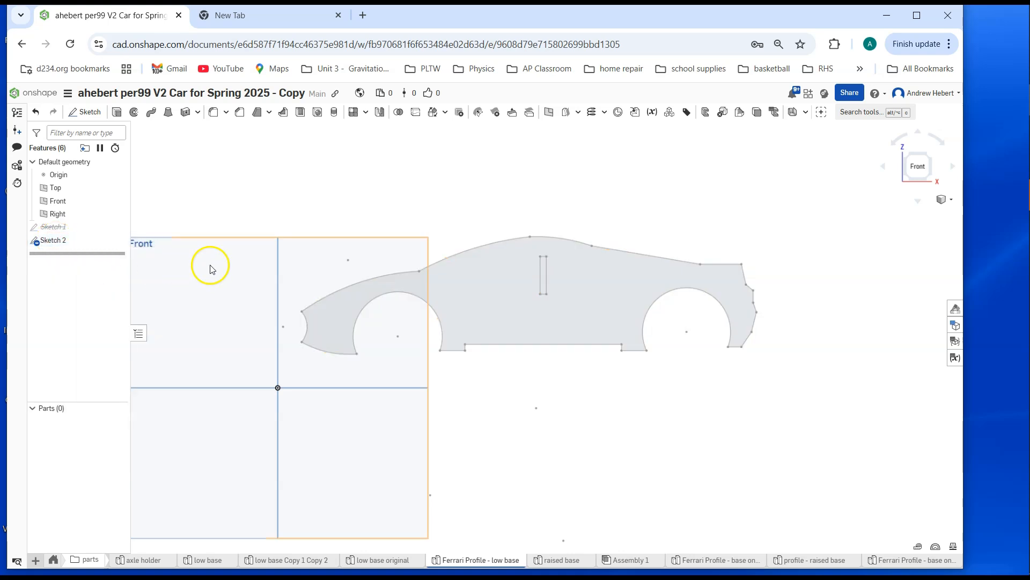
In the low base original part studio, create an empty sketch on the Front plane and paste the copied car profile into it.
{"action": "left_click", "coordinate": [389, 561]}
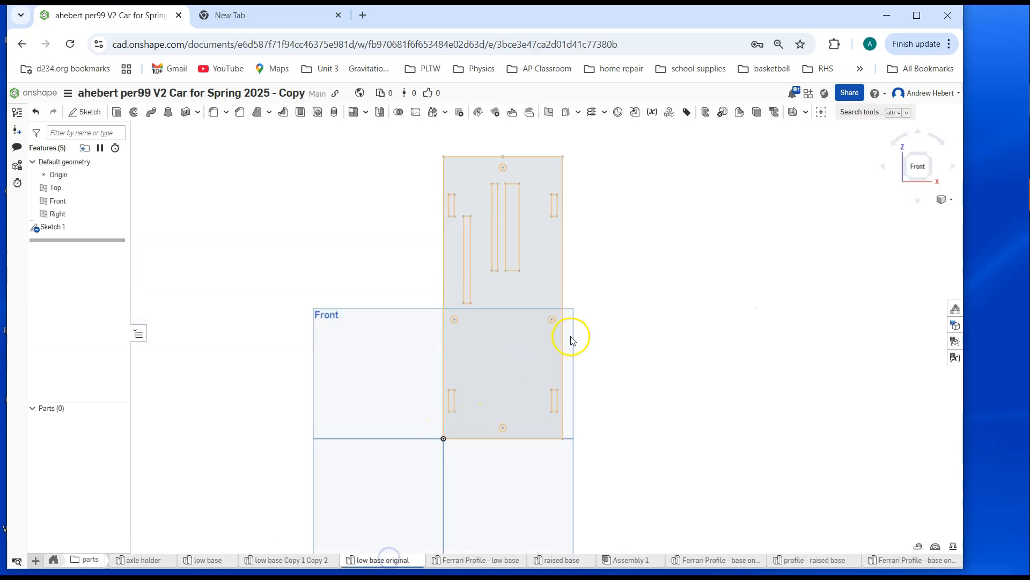
{"action": "middle_click_drag", "start_coordinate": [598, 211], "coordinate": [615, 244]}
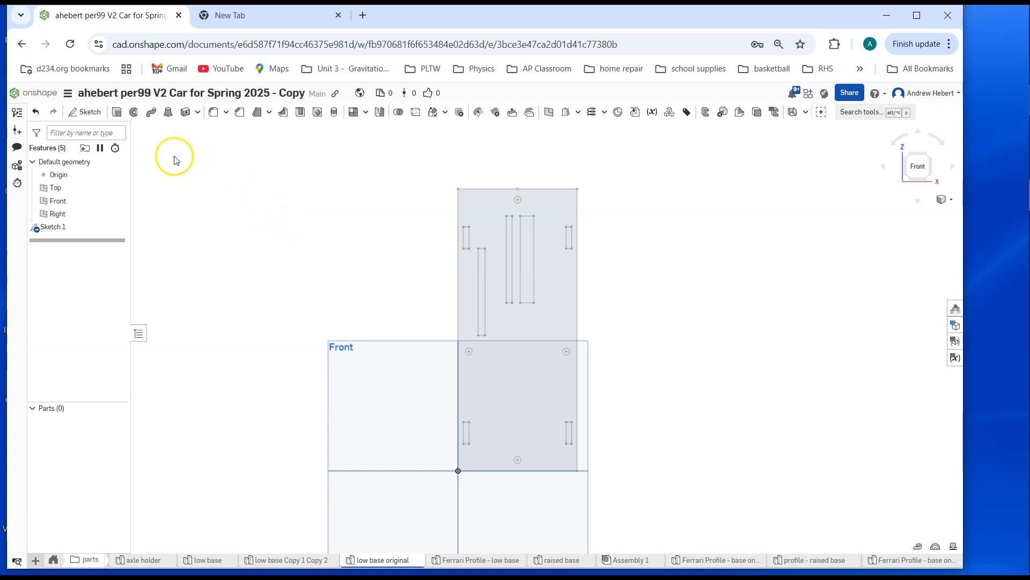
{"action": "left_click", "coordinate": [86, 115]}
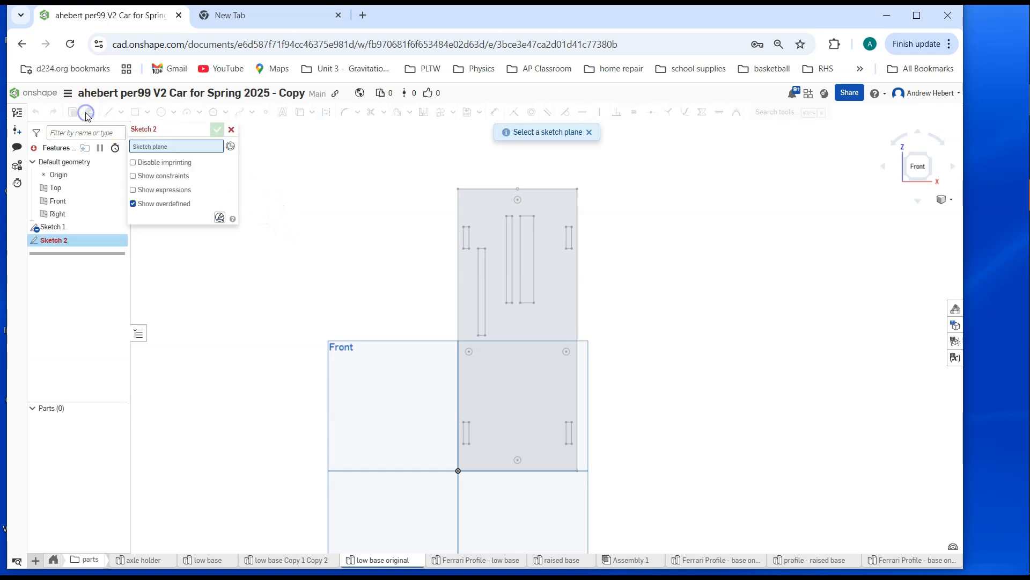
{"action": "left_click", "coordinate": [74, 208]}
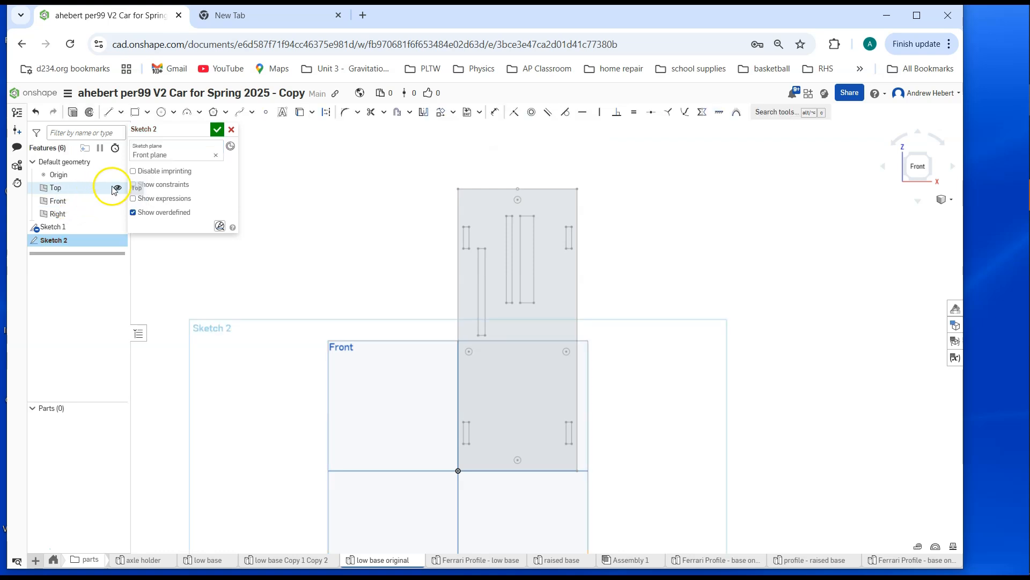
{"action": "left_click", "coordinate": [217, 131]}
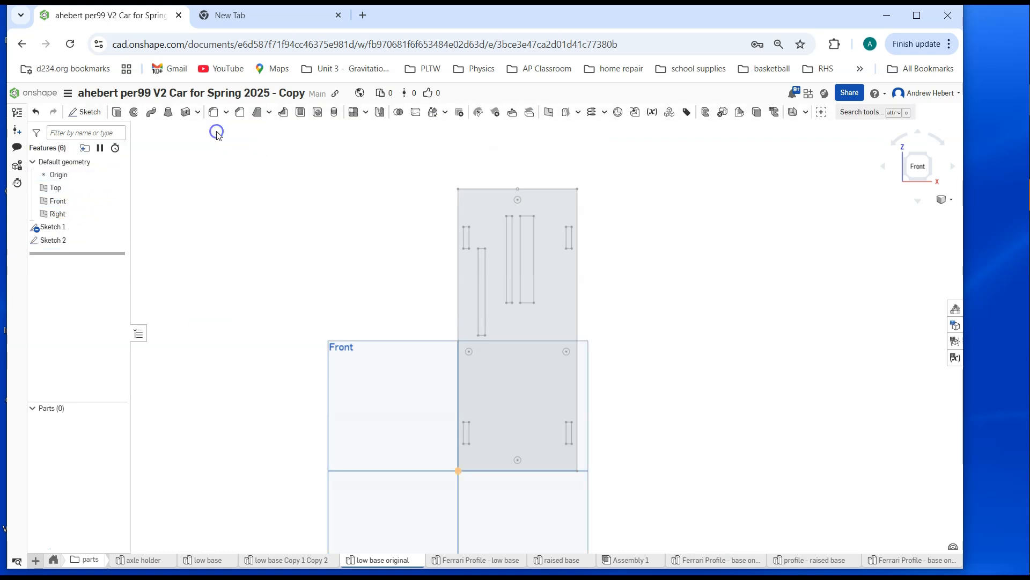
{"action": "right_click", "coordinate": [73, 244]}
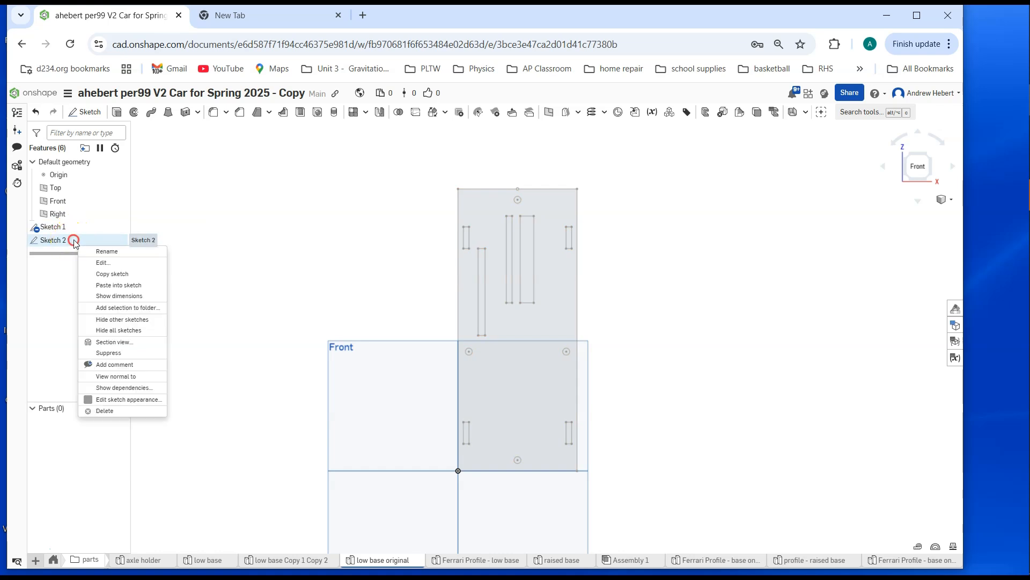
{"action": "left_click", "coordinate": [126, 289]}
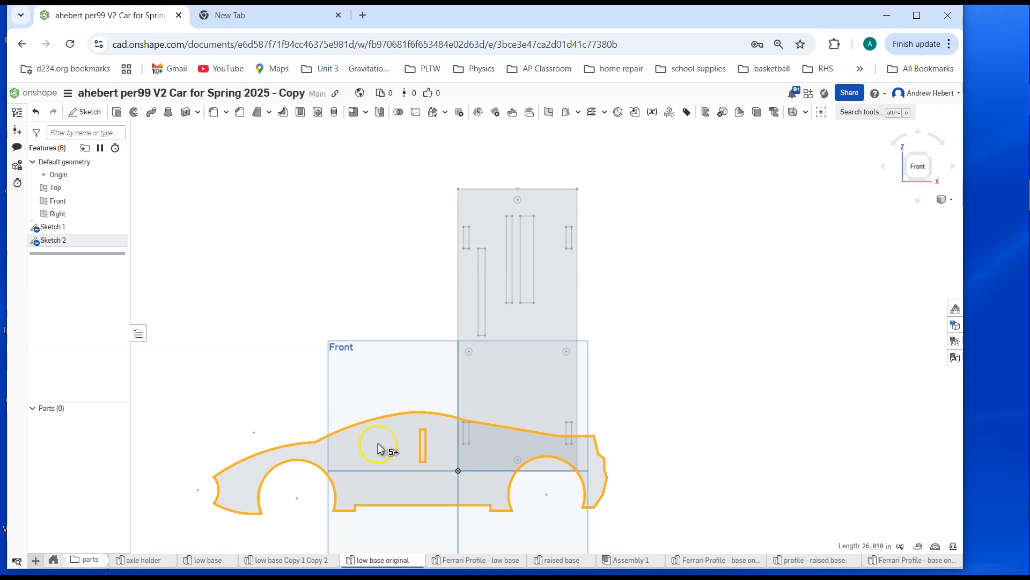
Edit the pasted sketch and transform the entire car profile, moving it up over the base plate and rotating it 90 degrees clockwise.
{"action": "right_click", "coordinate": [58, 244]}
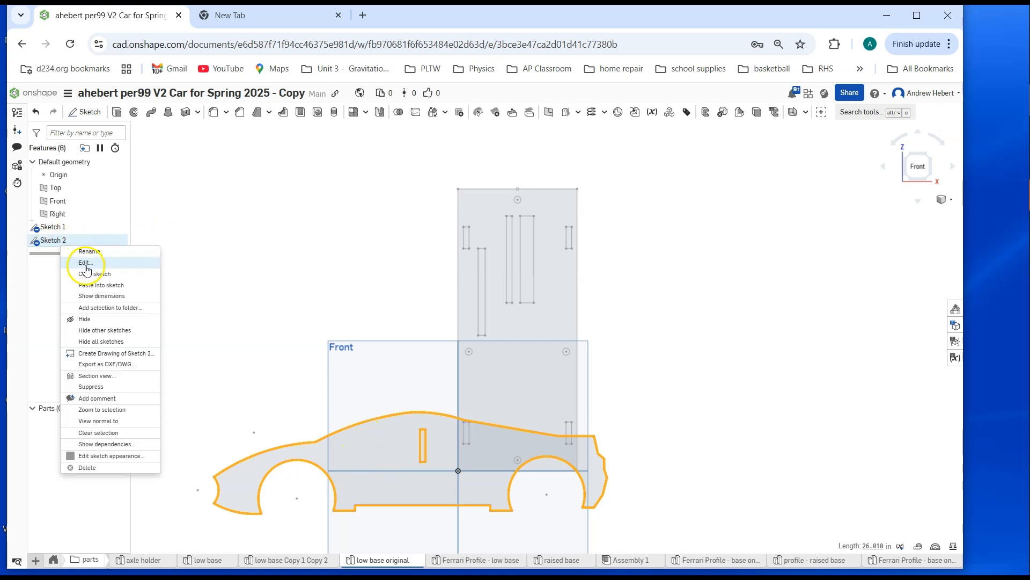
{"action": "left_click", "coordinate": [84, 263]}
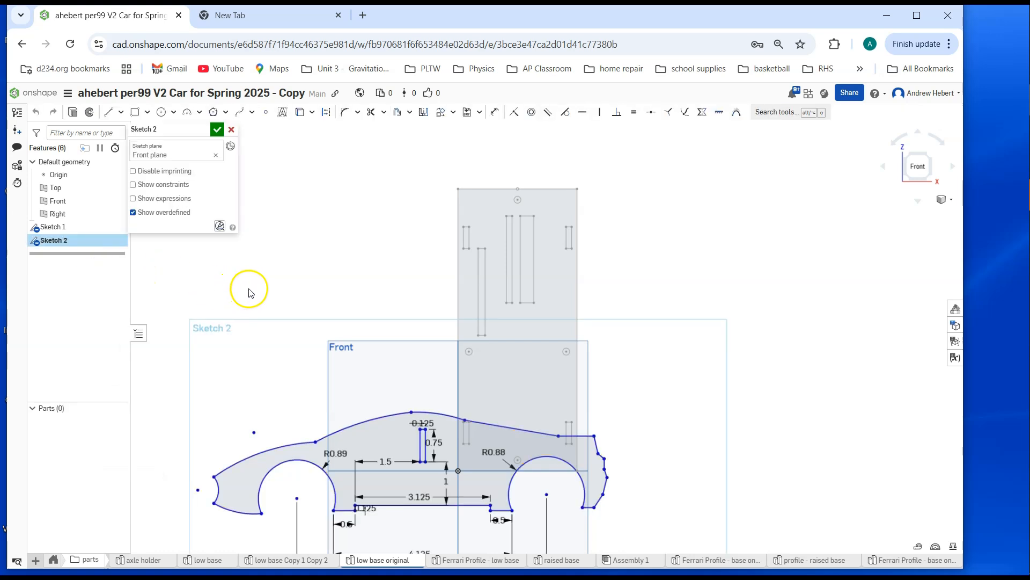
{"action": "left_click", "coordinate": [453, 114]}
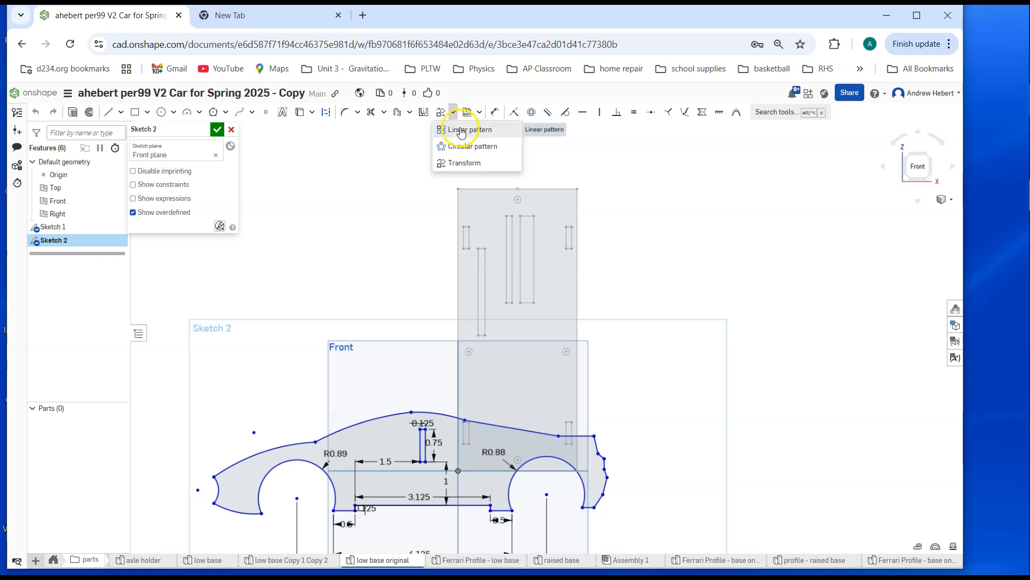
{"action": "left_click", "coordinate": [464, 164]}
{"action": "mouse_move", "coordinate": [176, 374]}
{"action": "left_mouse_down"}
{"action": "mouse_move", "coordinate": [412, 490]}
{"action": "mouse_move", "coordinate": [648, 534]}
{"action": "mouse_move", "coordinate": [669, 550]}
{"action": "left_mouse_up"}
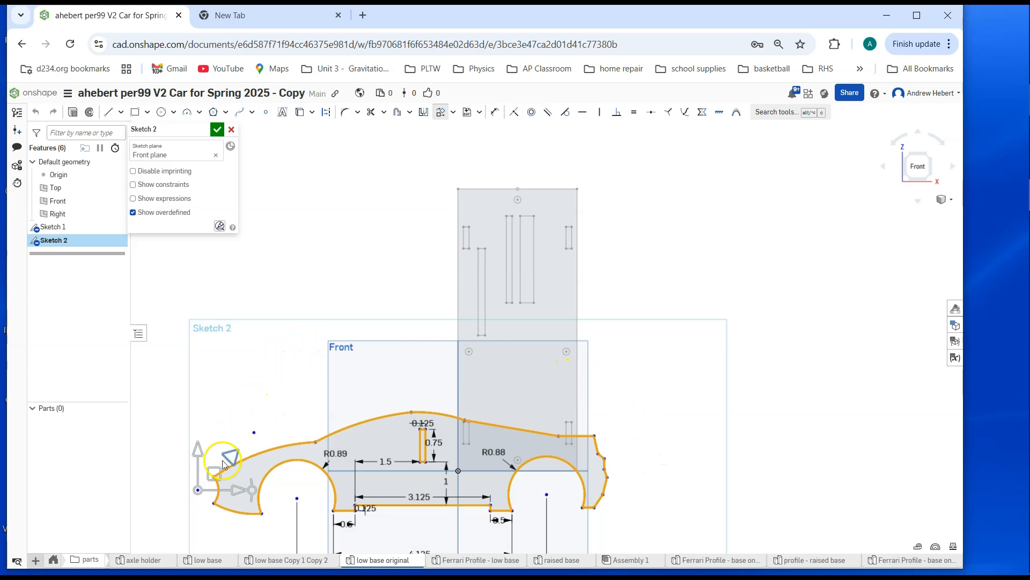
{"action": "left_click_drag", "start_coordinate": [214, 476], "coordinate": [492, 357]}
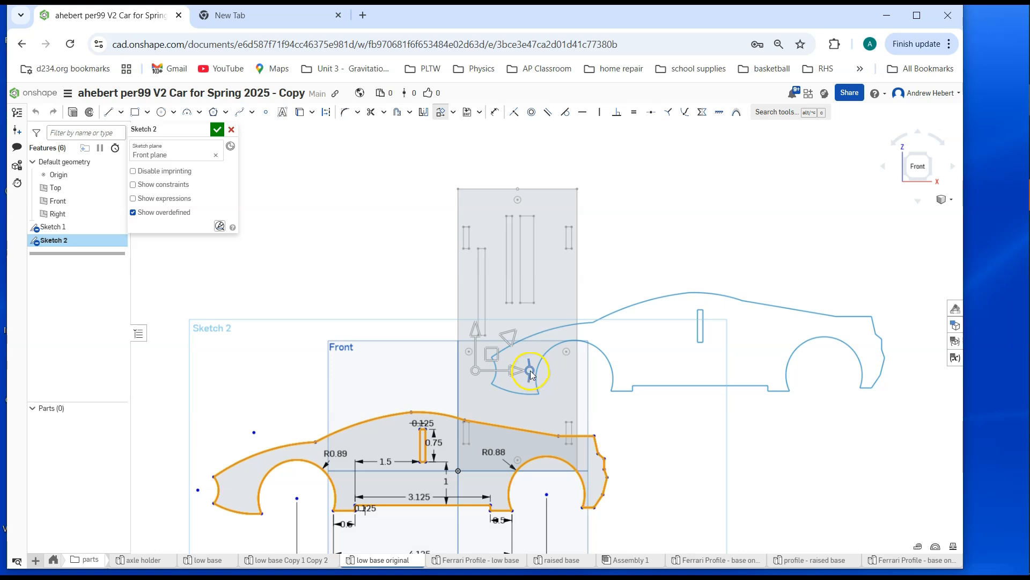
{"action": "left_click_drag", "start_coordinate": [531, 371], "coordinate": [476, 435]}
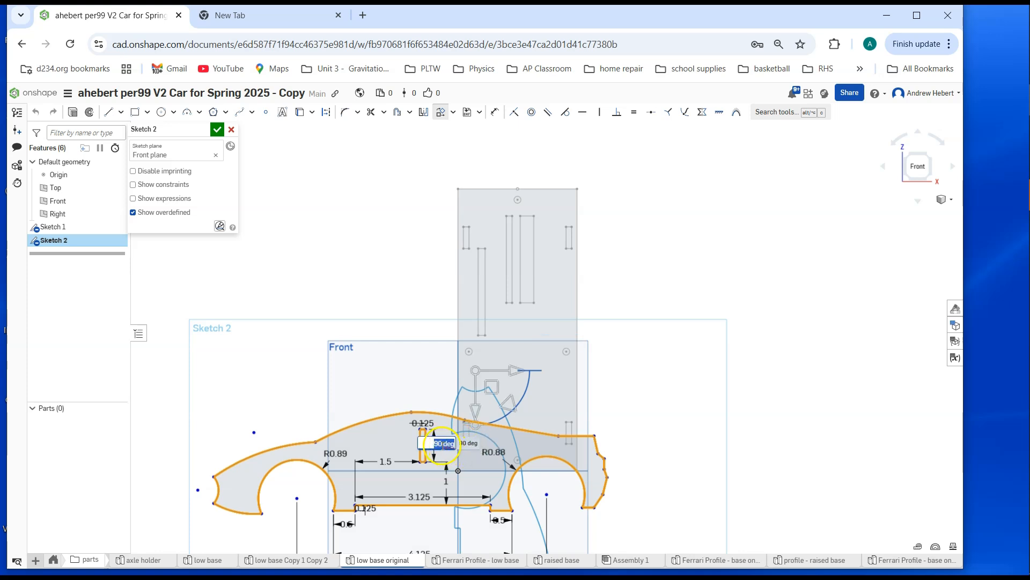
{"action": "key", "text": "Return"}
Place the rotated car profile just beyond the base plate's right edge and shift its 5.767 wheelbase dimension outside the outline.
{"action": "left_click_drag", "start_coordinate": [491, 386], "coordinate": [627, 155]}
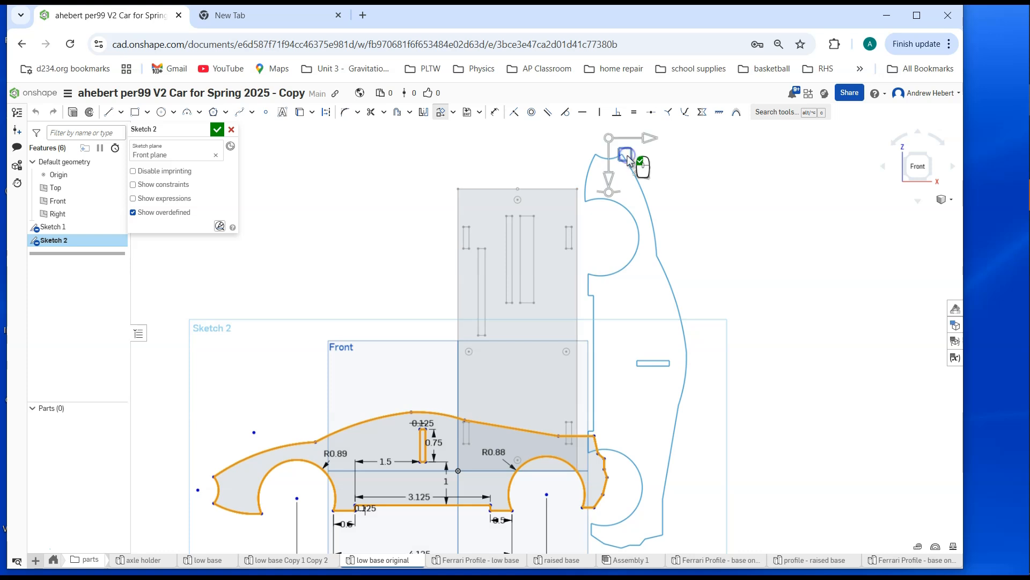
{"action": "left_click", "coordinate": [816, 227]}
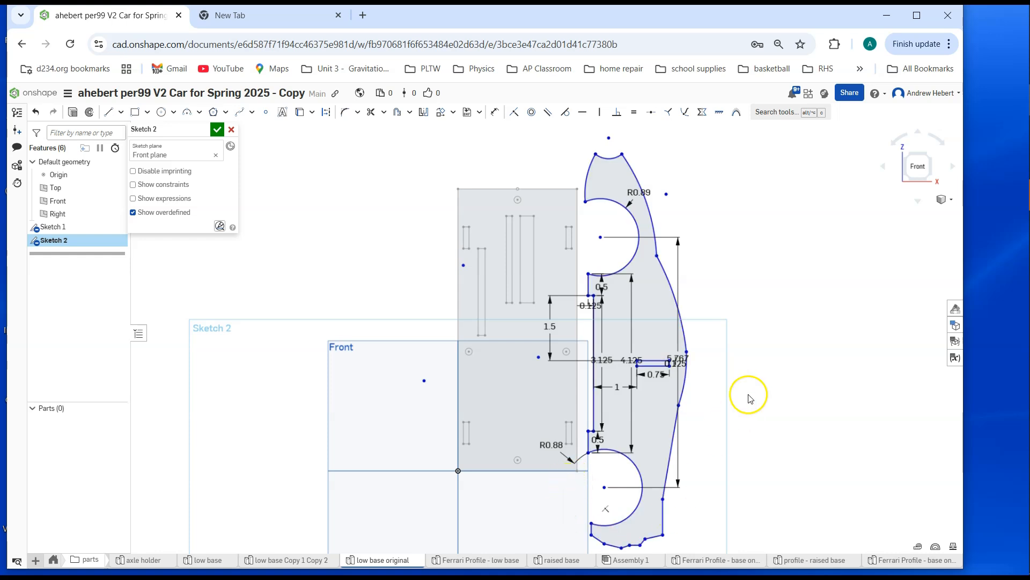
{"action": "mouse_move", "coordinate": [713, 350]}
{"action": "left_mouse_down"}
{"action": "mouse_move", "coordinate": [732, 350]}
{"action": "mouse_move", "coordinate": [723, 356]}
{"action": "left_mouse_up"}
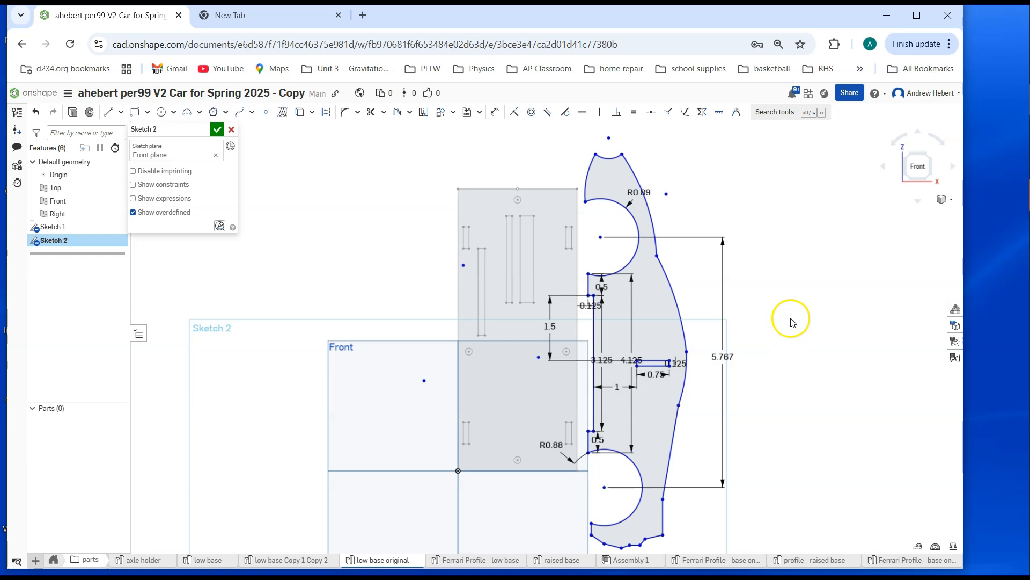
Finish editing the pasted car profile sketch and suppress it.
{"action": "left_click", "coordinate": [217, 130]}
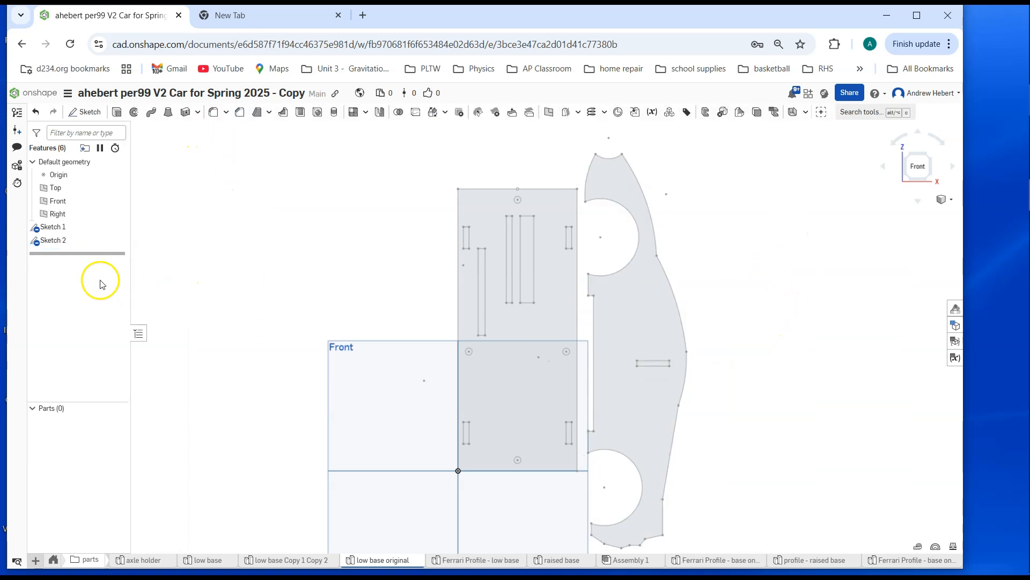
{"action": "right_click", "coordinate": [70, 244]}
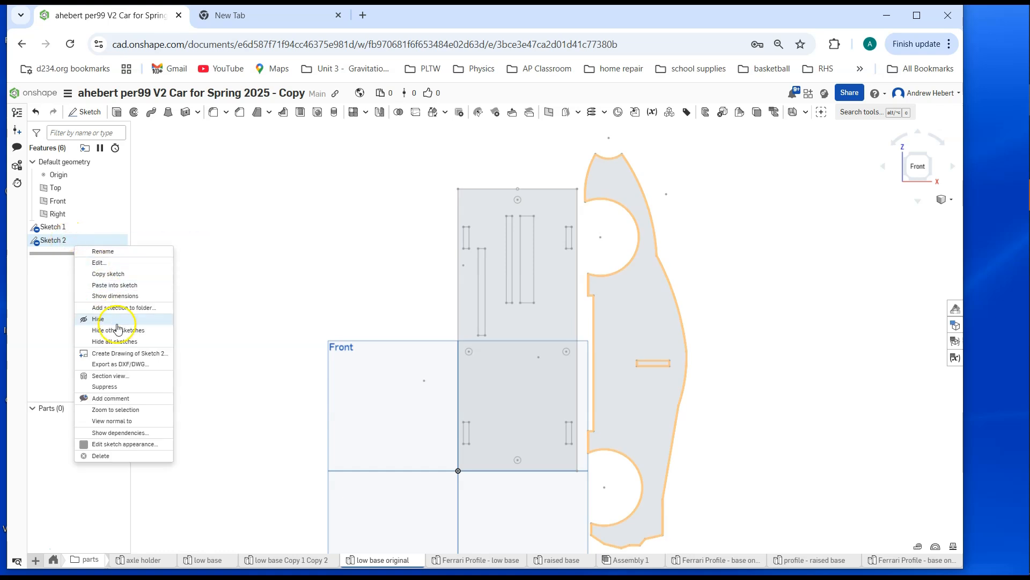
{"action": "left_click", "coordinate": [105, 387]}
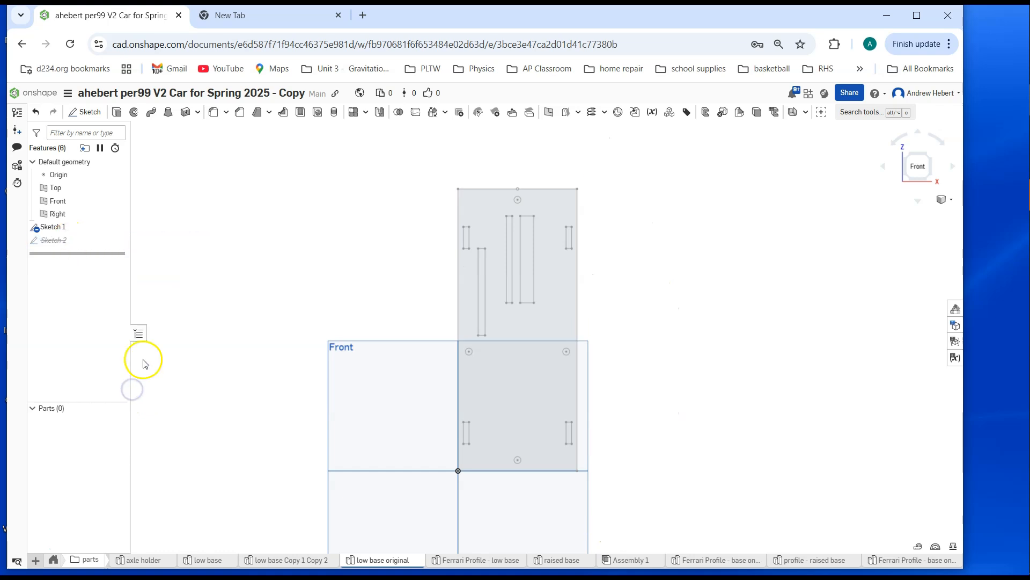
Edit the base plate sketch and delete its 6.5 overall length dimension.
{"action": "right_click", "coordinate": [66, 229]}
{"action": "left_click", "coordinate": [93, 250]}
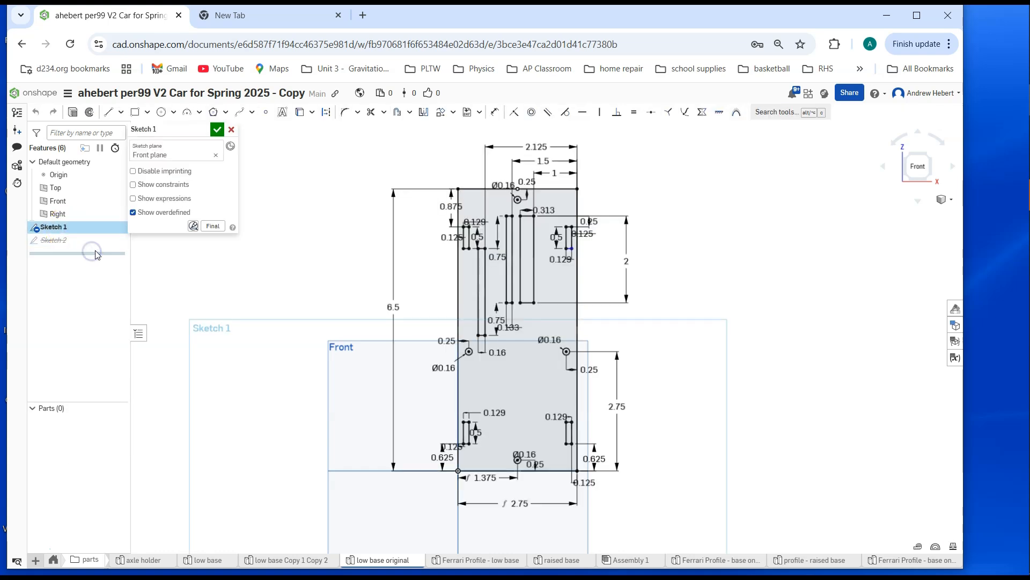
{"action": "right_click", "coordinate": [394, 307]}
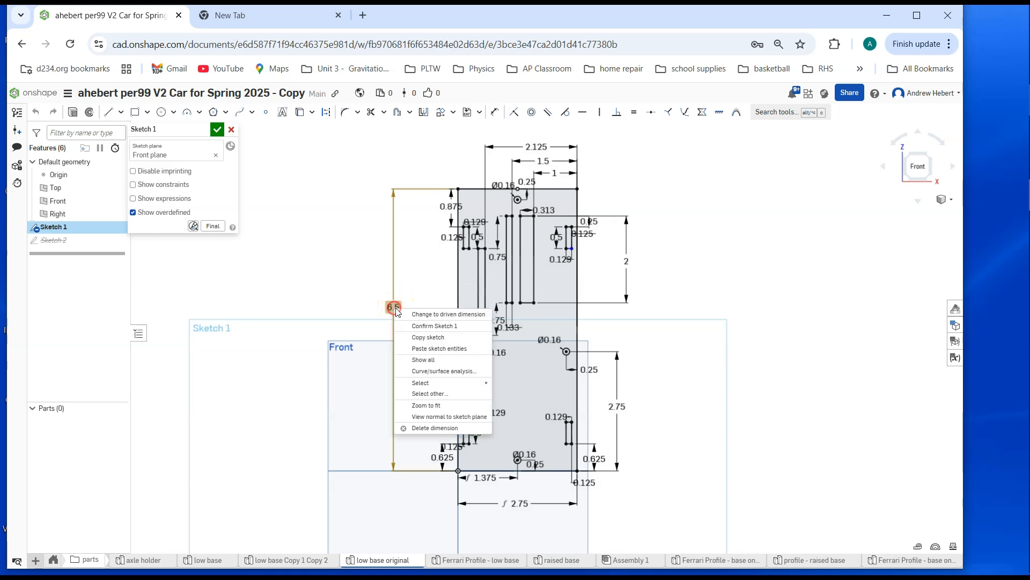
{"action": "left_click", "coordinate": [443, 427]}
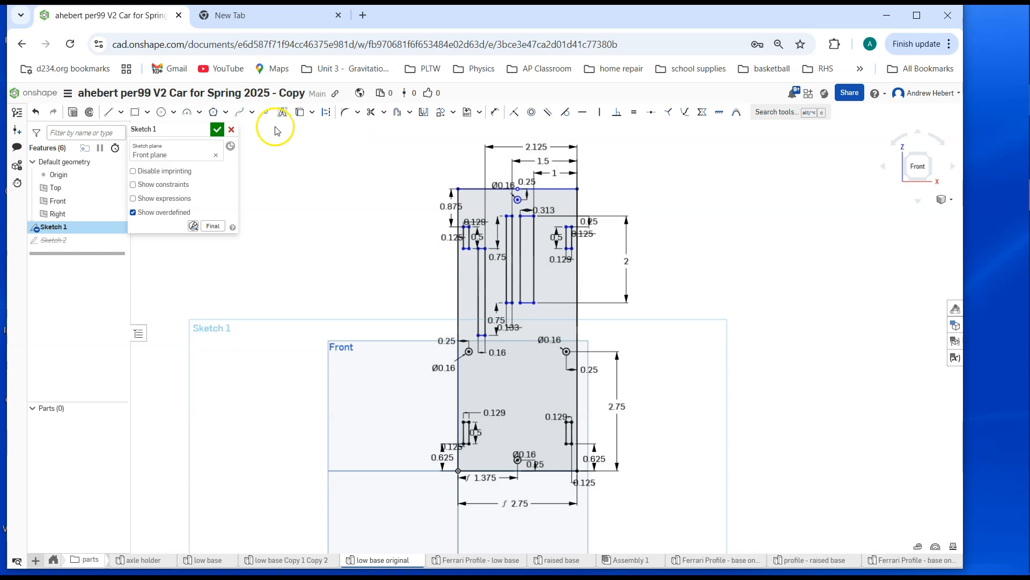
Place a sketch point at the midpoint of the outer edge of both the upper and lower right axle slots.
{"action": "left_click", "coordinate": [267, 113]}
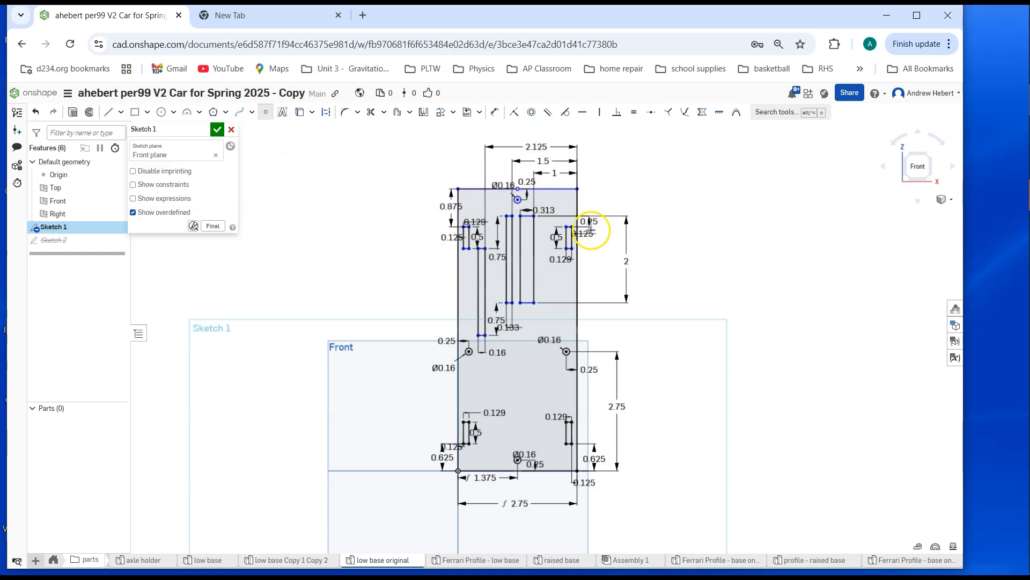
{"action": "scroll", "coordinate": [590, 231], "scroll_direction": "up", "scroll_amount": 7}
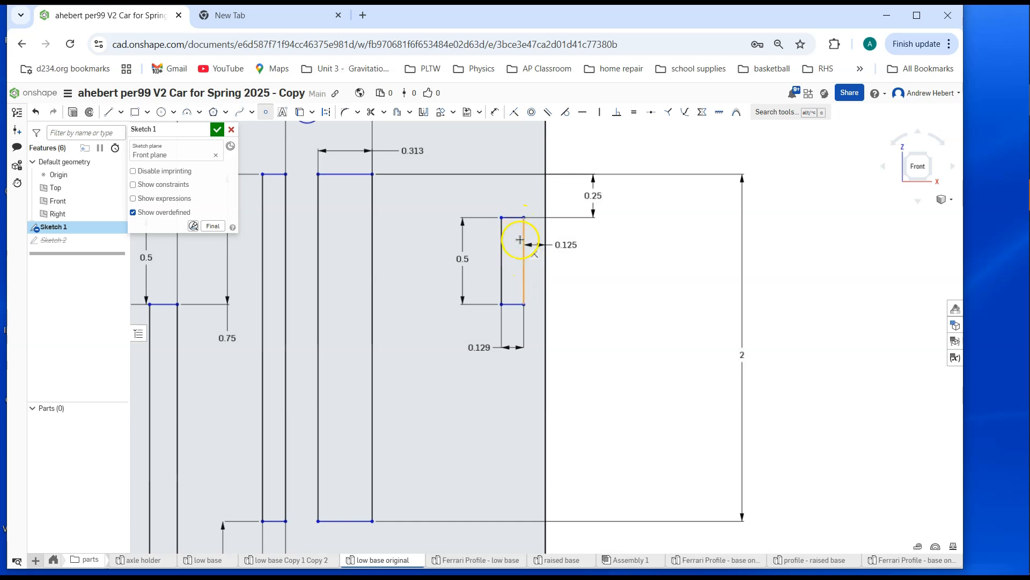
{"action": "left_click", "coordinate": [524, 261]}
{"action": "scroll", "coordinate": [535, 283], "scroll_direction": "down", "scroll_amount": 5}
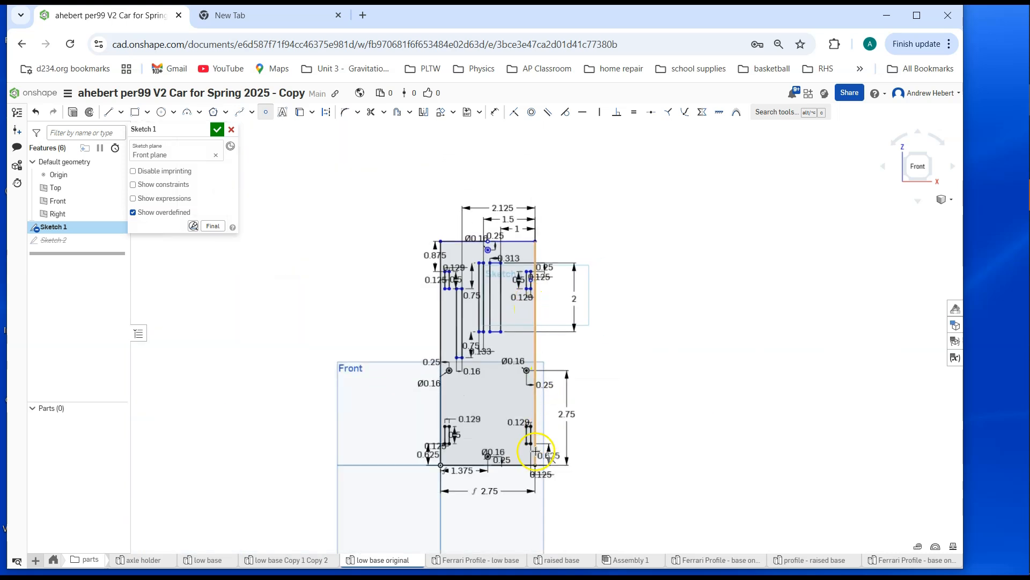
{"action": "scroll", "coordinate": [530, 433], "scroll_direction": "up", "scroll_amount": 5}
{"action": "scroll", "coordinate": [532, 415], "scroll_direction": "up", "scroll_amount": 2}
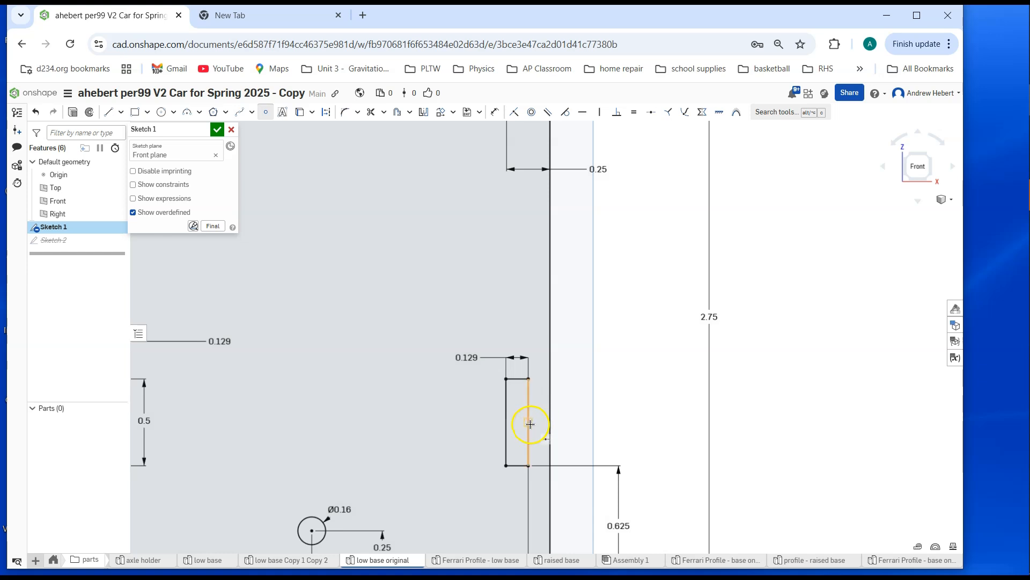
{"action": "left_click", "coordinate": [530, 422]}
{"action": "scroll", "coordinate": [647, 395], "scroll_direction": "down", "scroll_amount": 5}
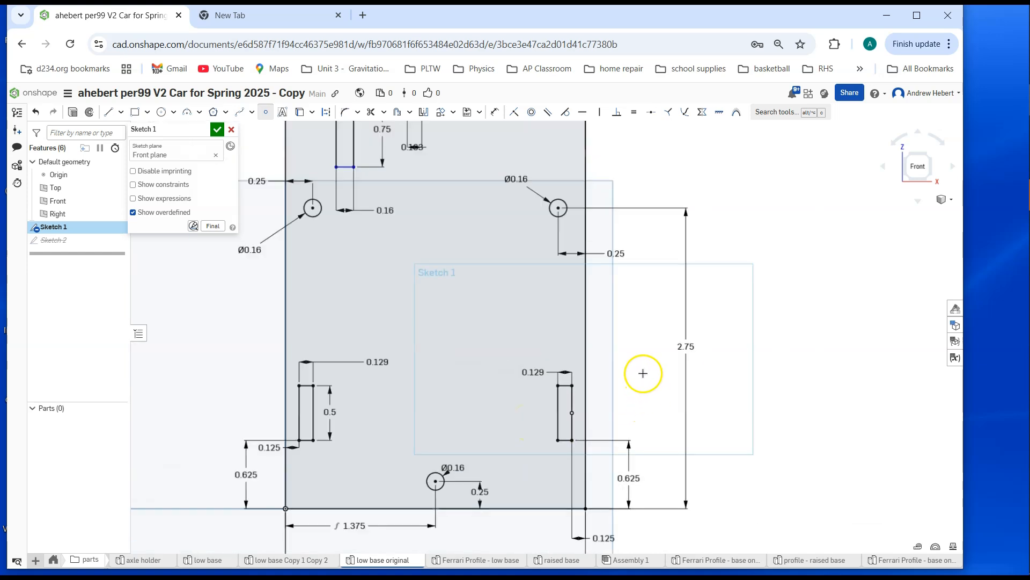
{"action": "scroll", "coordinate": [634, 362], "scroll_direction": "down", "scroll_amount": 2}
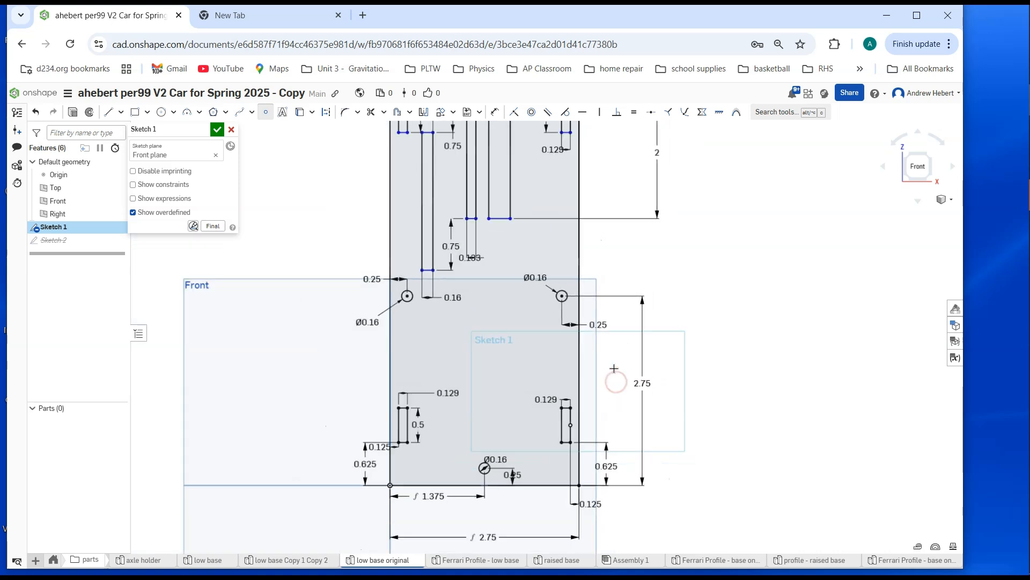
{"action": "scroll", "coordinate": [605, 367], "scroll_direction": "down", "scroll_amount": 2}
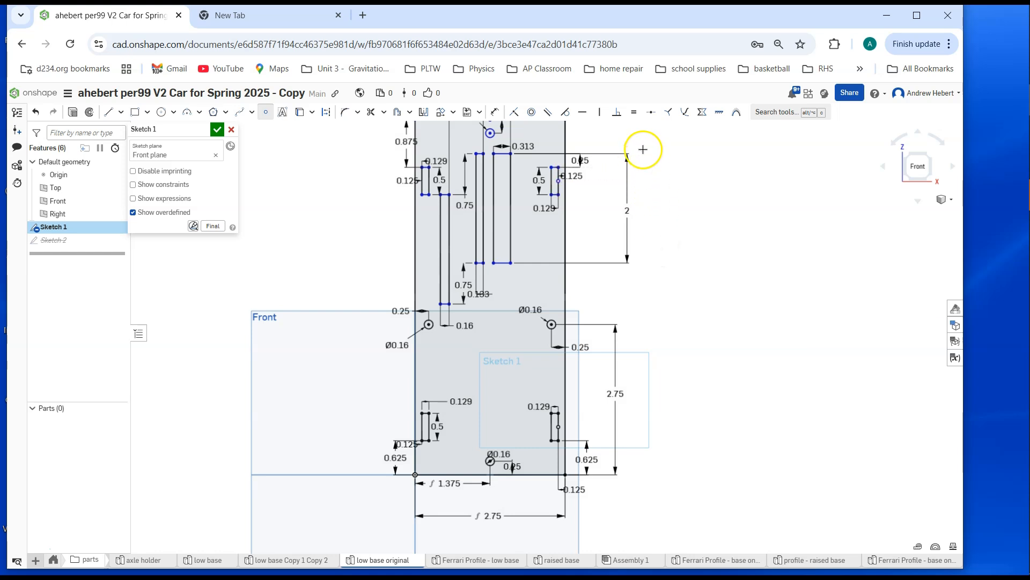
Dimension the vertical distance between the two slot midpoints, placing it outside the plate's right edge.
{"action": "left_click", "coordinate": [495, 112]}
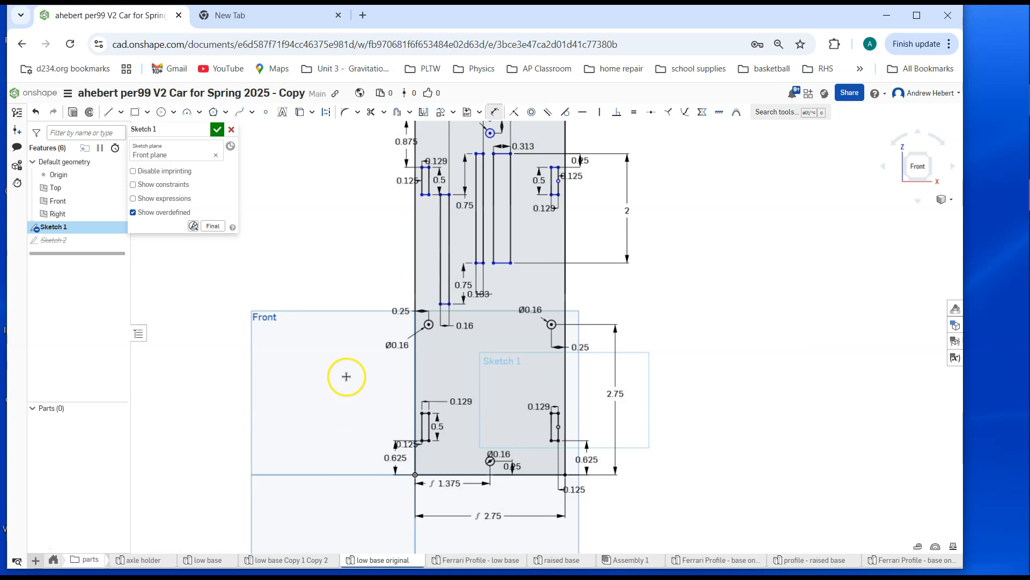
{"action": "left_click", "coordinate": [559, 181]}
{"action": "left_click", "coordinate": [560, 426]}
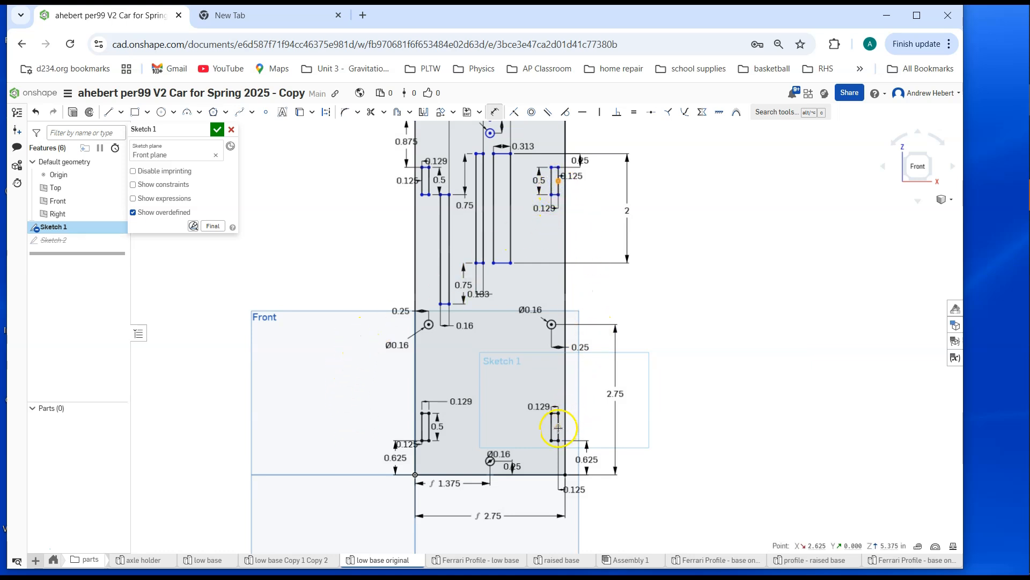
{"action": "left_click", "coordinate": [654, 316]}
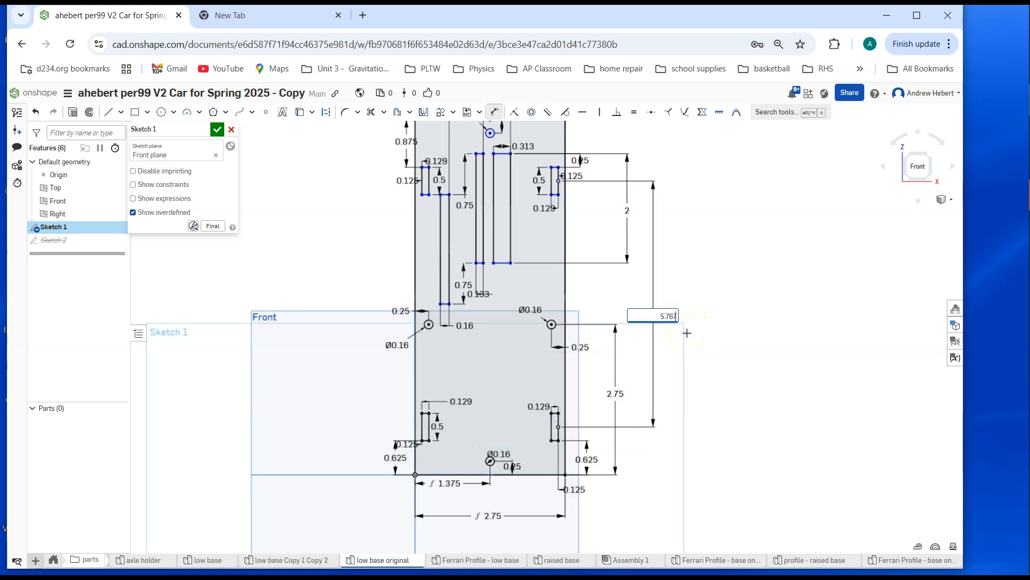
Try to set the distance between the two slot midpoints to 5.767, and undo the change.
{"action": "type", "text": "5.767"}
{"action": "key", "text": "Return"}
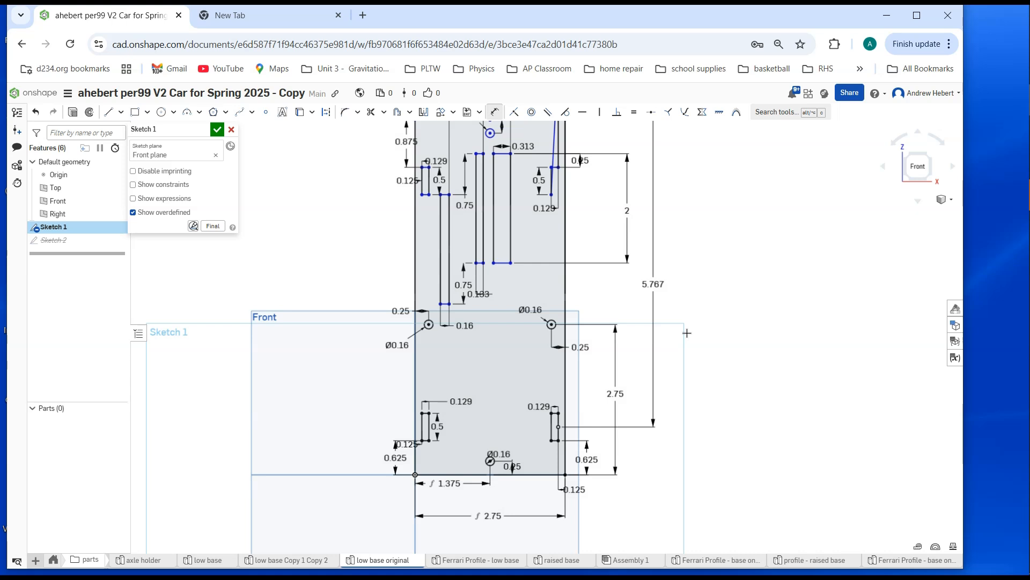
{"action": "scroll", "coordinate": [633, 322], "scroll_direction": "down", "scroll_amount": 1}
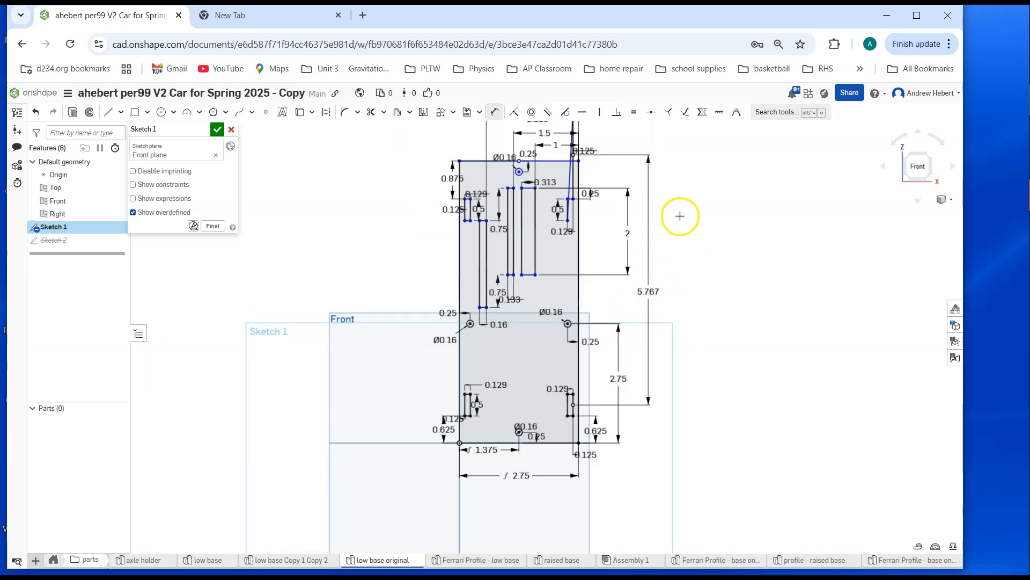
{"action": "middle_click_drag", "start_coordinate": [667, 163], "coordinate": [664, 214]}
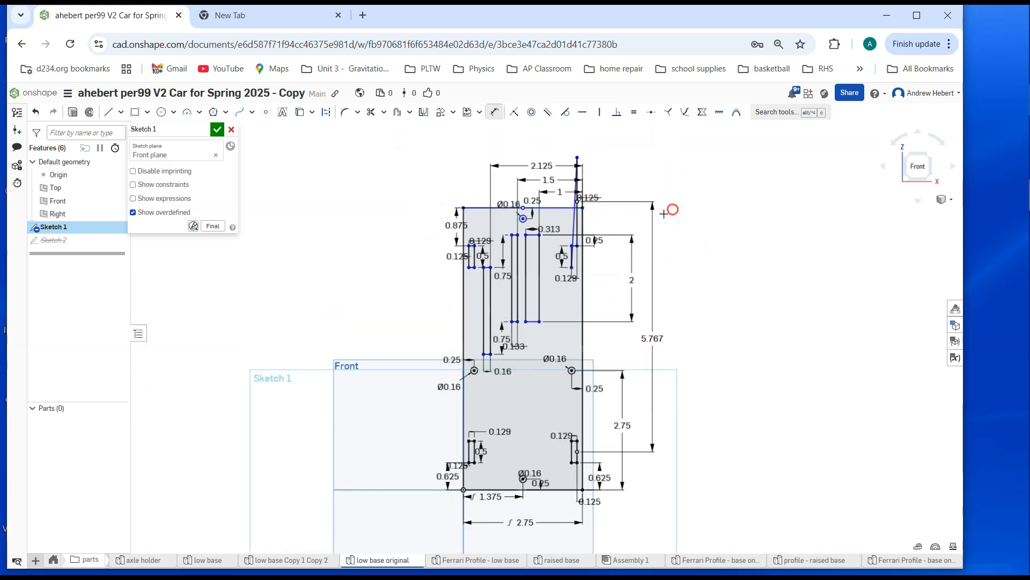
{"action": "scroll", "coordinate": [604, 224], "scroll_direction": "up", "scroll_amount": 1}
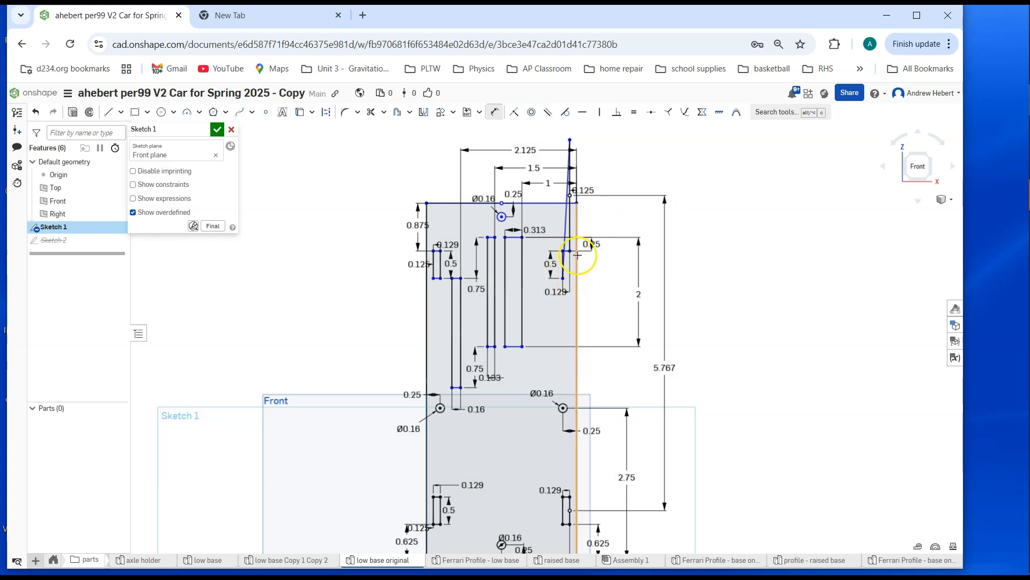
{"action": "left_click", "coordinate": [35, 113]}
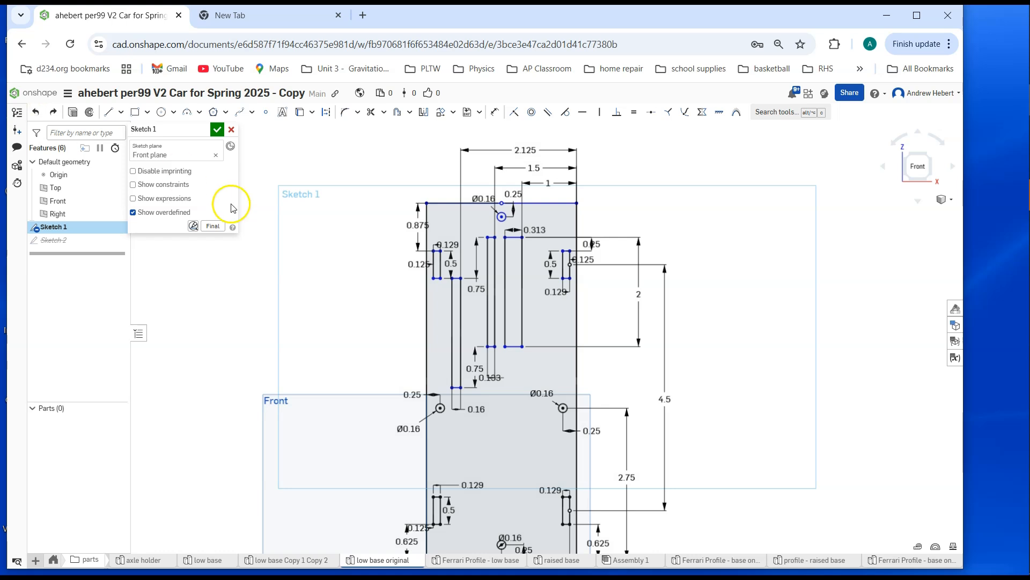
Pull the upper right slot's lower outer corner down slightly and constrain its two lower corners horizontal to each other.
{"action": "scroll", "coordinate": [395, 230], "scroll_direction": "up", "scroll_amount": 1}
{"action": "scroll", "coordinate": [617, 287], "scroll_direction": "up", "scroll_amount": 2}
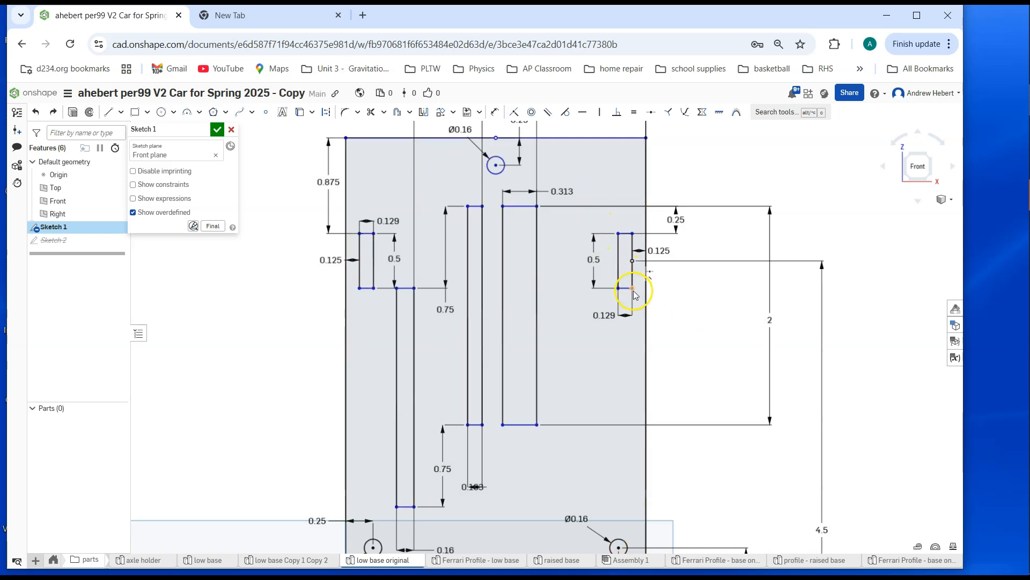
{"action": "left_click_drag", "start_coordinate": [633, 292], "coordinate": [632, 294]}
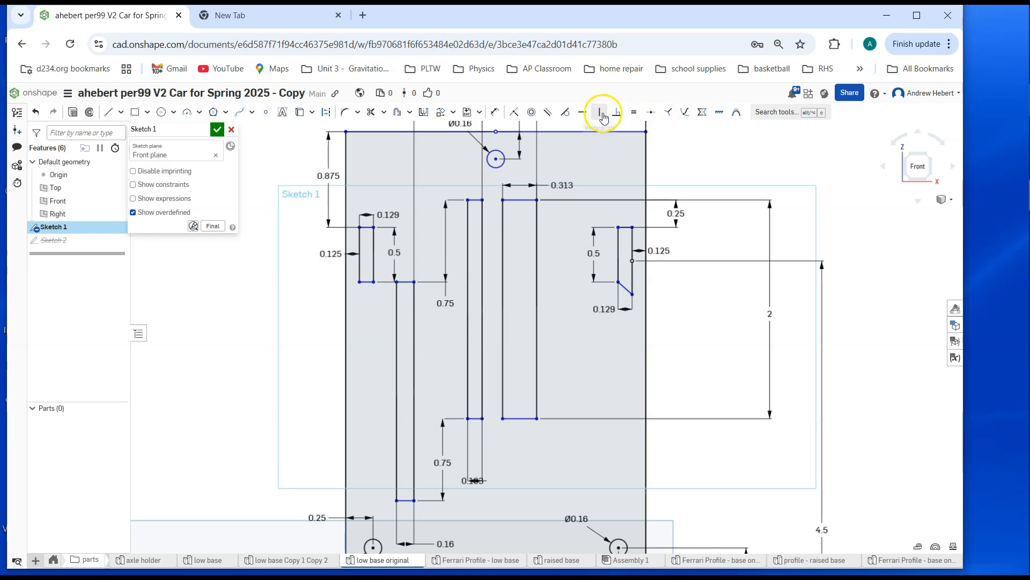
{"action": "left_click", "coordinate": [585, 115]}
{"action": "left_click", "coordinate": [625, 281]}
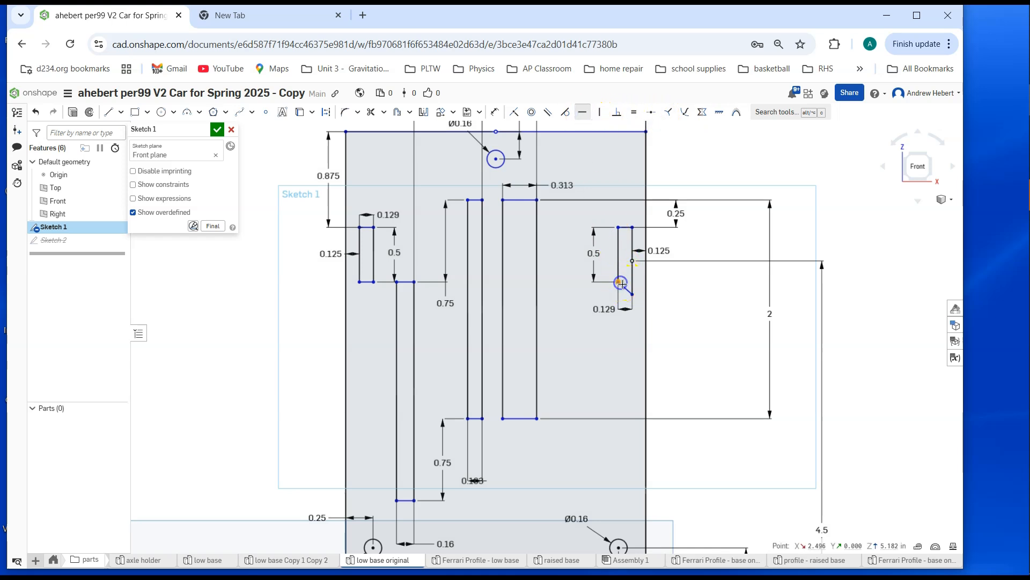
{"action": "left_click", "coordinate": [633, 294]}
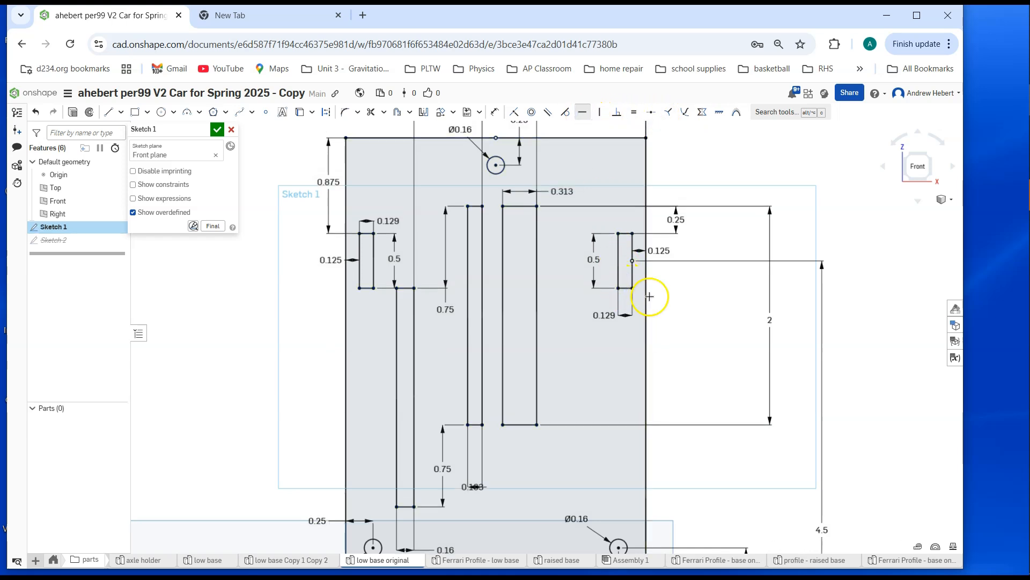
Set the vertical distance between the right axle slots' midpoints to 5.767 and finish editing the base plate sketch.
{"action": "scroll", "coordinate": [647, 295], "scroll_direction": "down", "scroll_amount": 3}
{"action": "mouse_move", "coordinate": [643, 295]}
{"action": "middle_mouse_down"}
{"action": "mouse_move", "coordinate": [634, 277]}
{"action": "mouse_move", "coordinate": [628, 287]}
{"action": "mouse_move", "coordinate": [614, 279]}
{"action": "middle_mouse_up"}
{"action": "scroll", "coordinate": [634, 287], "scroll_direction": "down", "scroll_amount": 1}
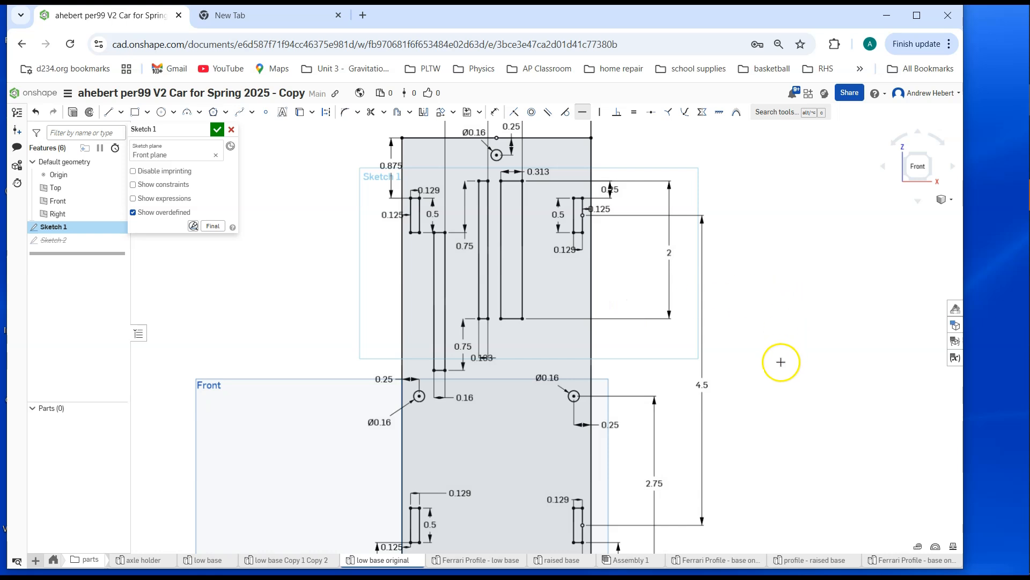
{"action": "double_click", "coordinate": [703, 386]}
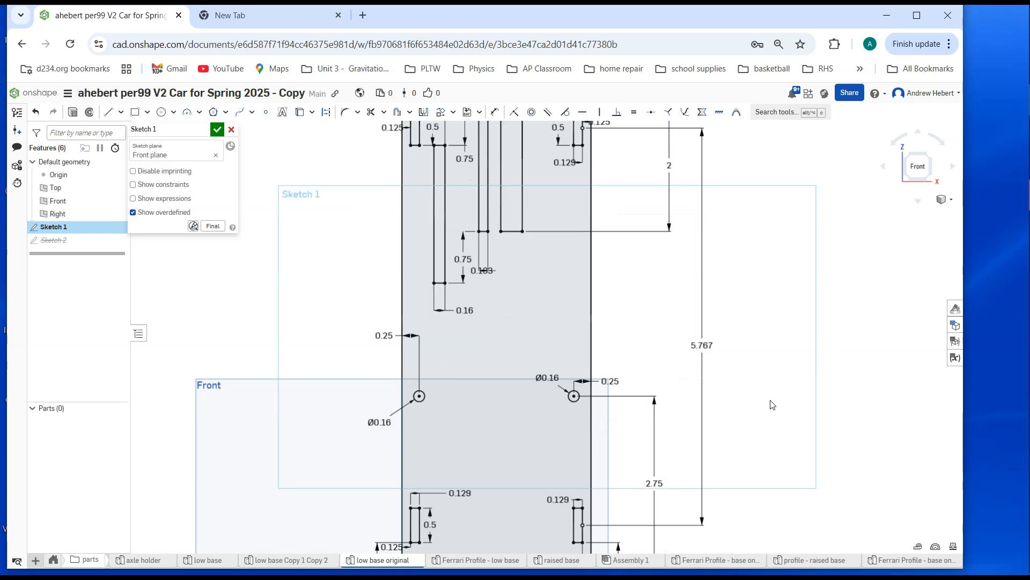
{"action": "scroll", "coordinate": [714, 394], "scroll_direction": "down", "scroll_amount": 1}
{"action": "scroll", "coordinate": [778, 313], "scroll_direction": "down", "scroll_amount": 2}
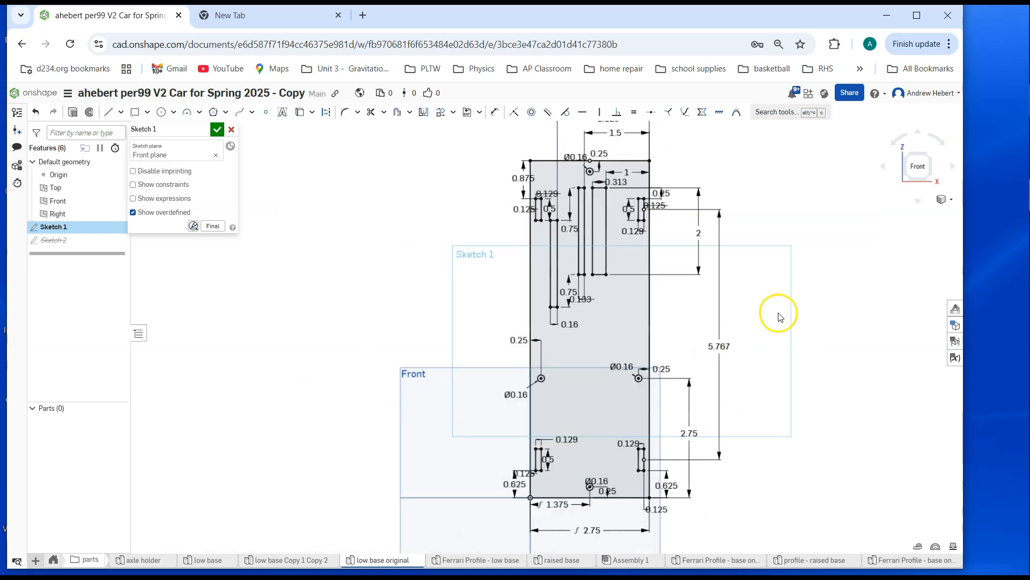
{"action": "left_click", "coordinate": [217, 130]}
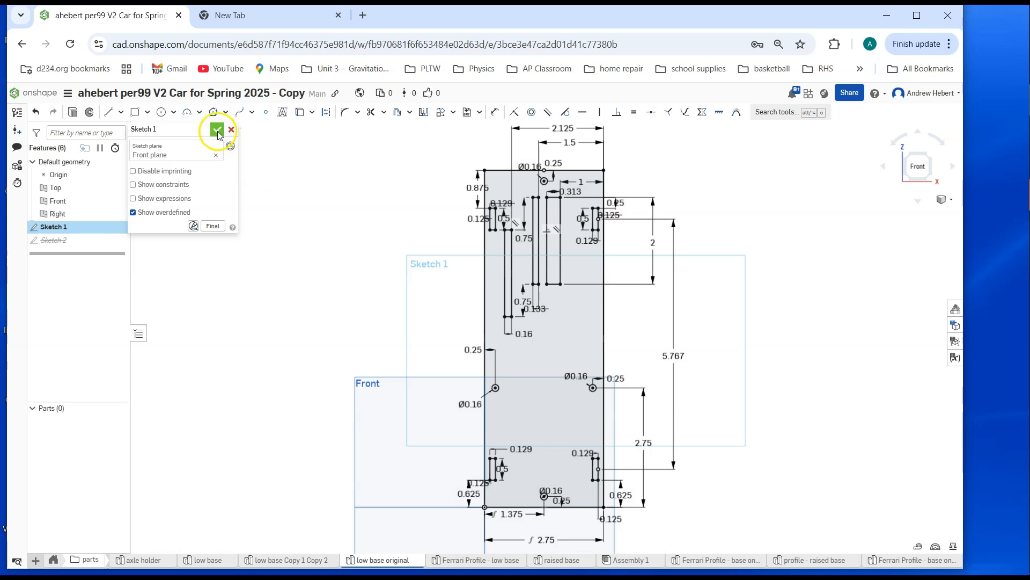
Unsuppress the car profile sketch beside the lengthened base plate.
{"action": "right_click", "coordinate": [76, 242]}
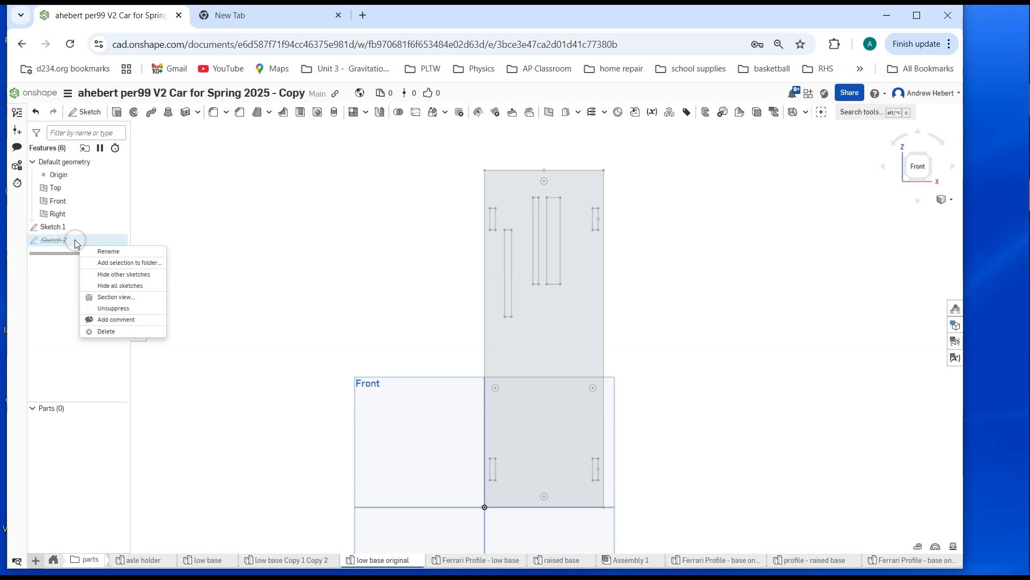
{"action": "left_click", "coordinate": [113, 308]}
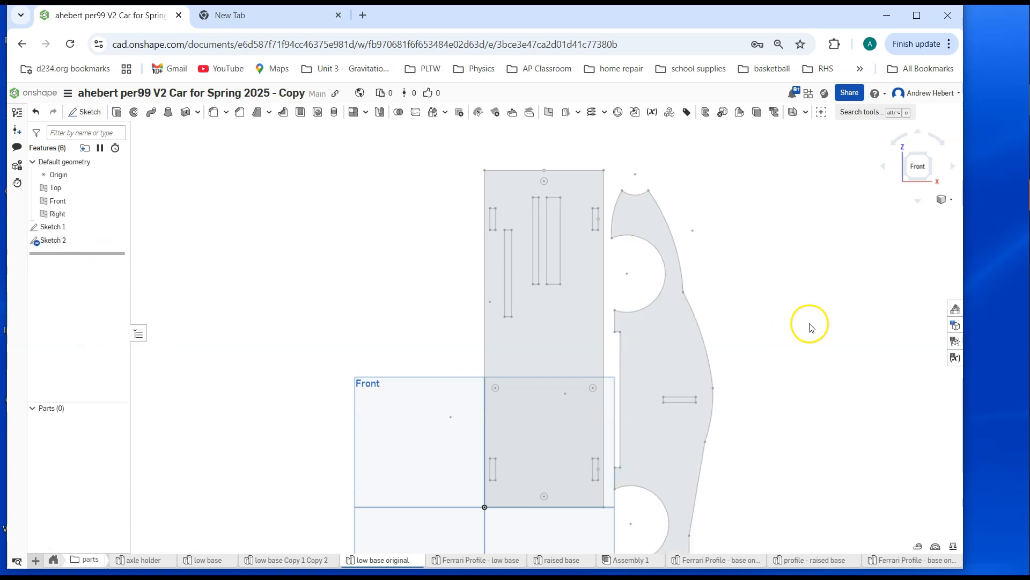
{"action": "scroll", "coordinate": [809, 324], "scroll_direction": "down", "scroll_amount": 2}
{"action": "middle_click_drag", "start_coordinate": [794, 400], "coordinate": [738, 375]}
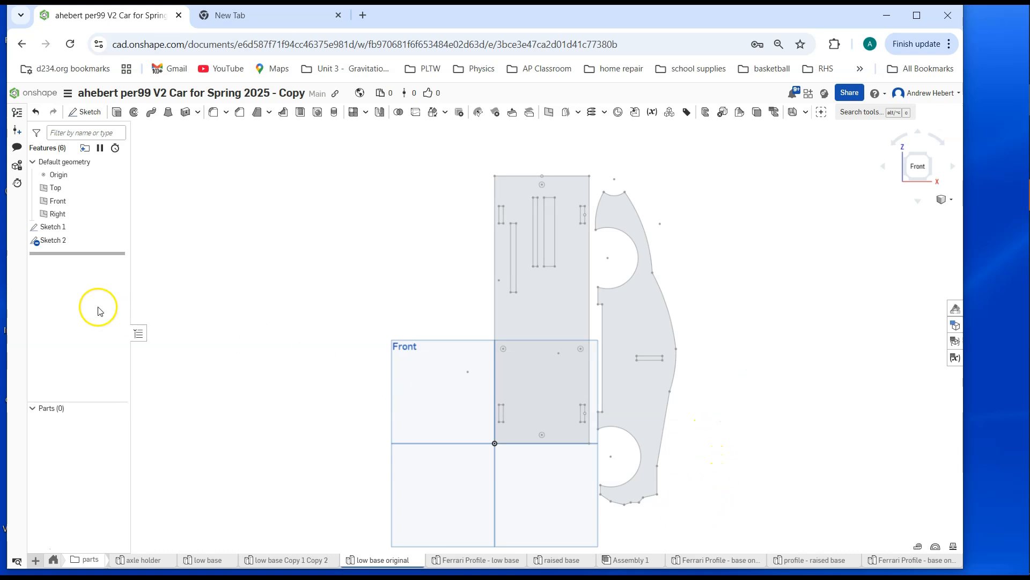
Edit the car profile sketch and transform the whole profile upward by about 1.15 in beside the base plate.
{"action": "right_click", "coordinate": [70, 242]}
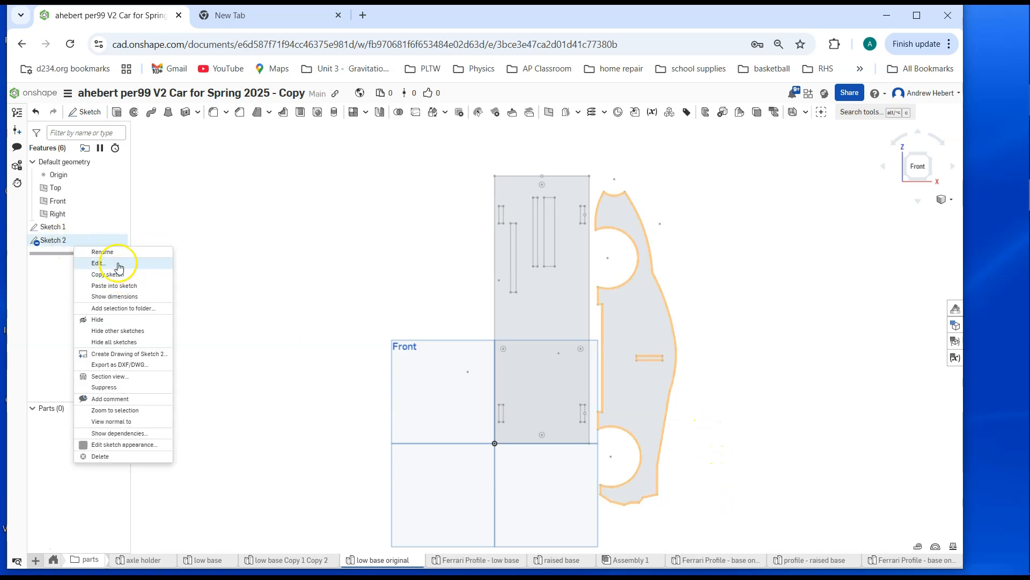
{"action": "left_click", "coordinate": [118, 263]}
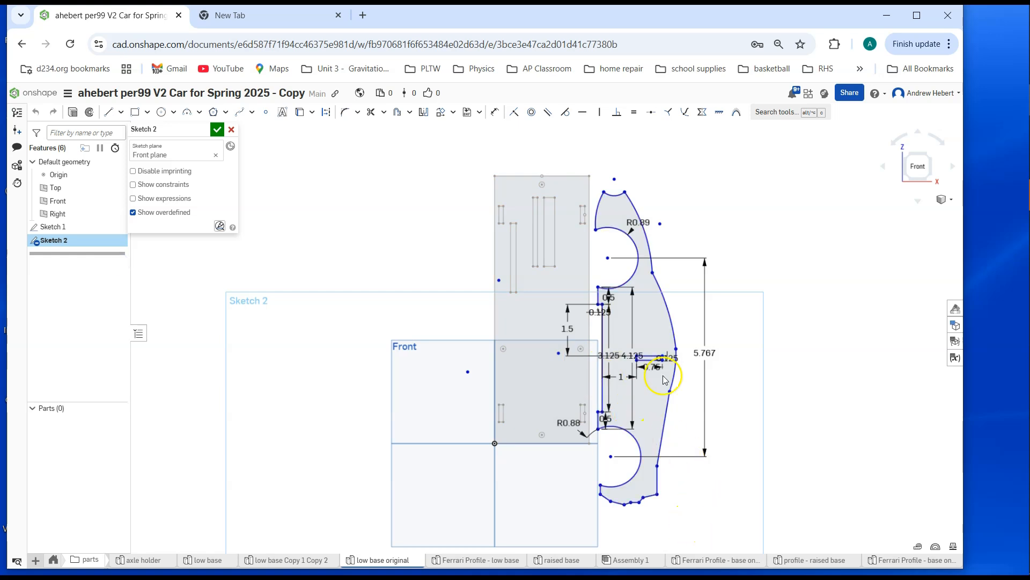
{"action": "left_click", "coordinate": [442, 114]}
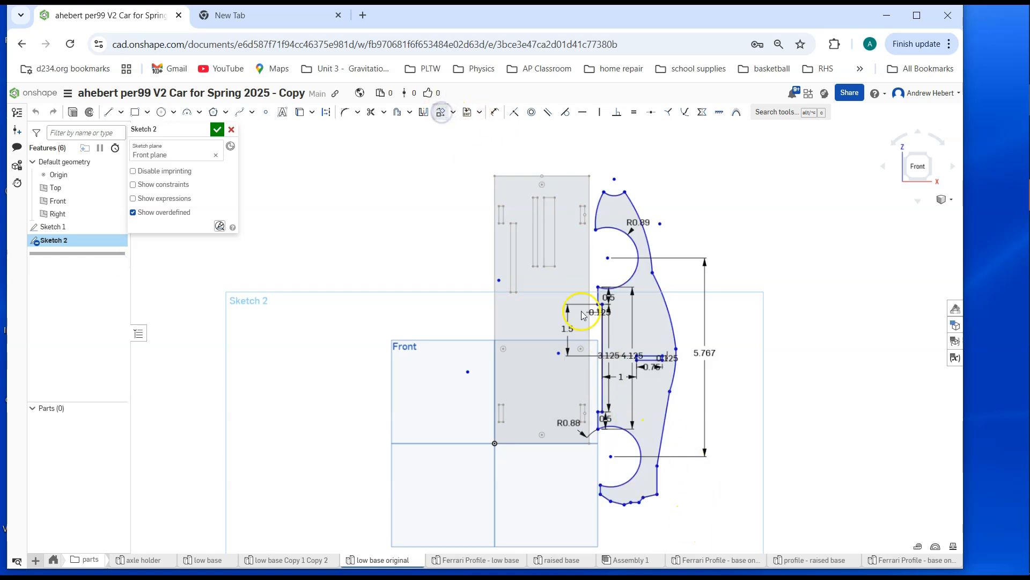
{"action": "mouse_move", "coordinate": [693, 516]}
{"action": "left_mouse_down"}
{"action": "mouse_move", "coordinate": [651, 276]}
{"action": "mouse_move", "coordinate": [577, 152]}
{"action": "left_mouse_up"}
{"action": "left_click_drag", "start_coordinate": [468, 332], "coordinate": [472, 296]}
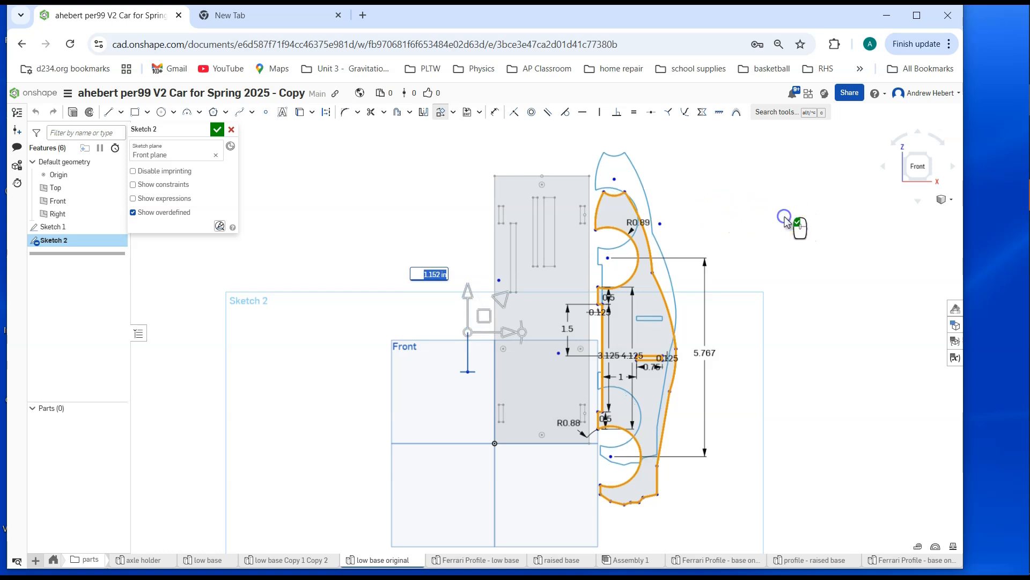
{"action": "left_click", "coordinate": [789, 191]}
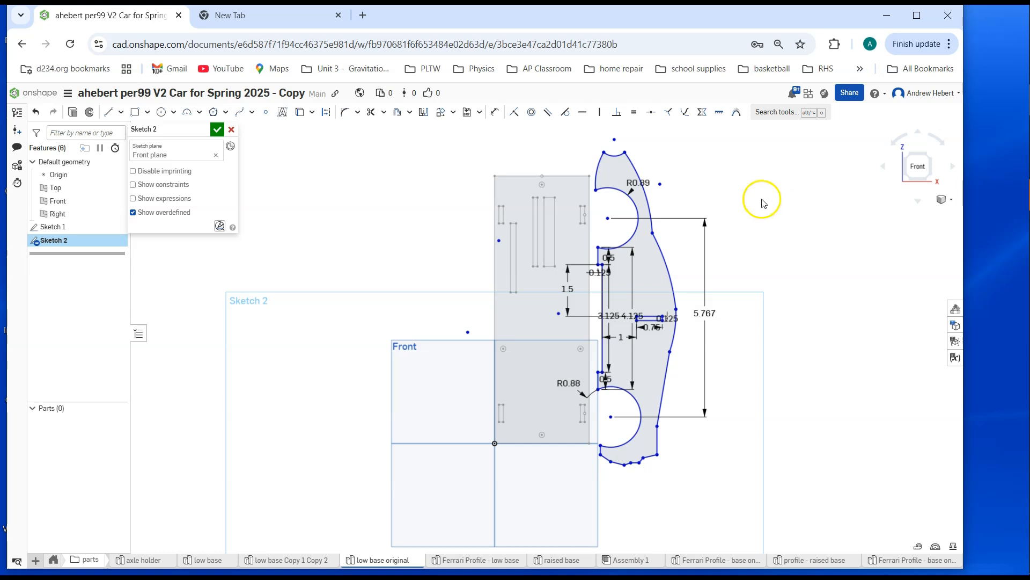
Constrain the profile's upper wheel arc center horizontal to the midpoint of the base plate's upper right axle slot.
{"action": "scroll", "coordinate": [750, 209], "scroll_direction": "up", "scroll_amount": 1}
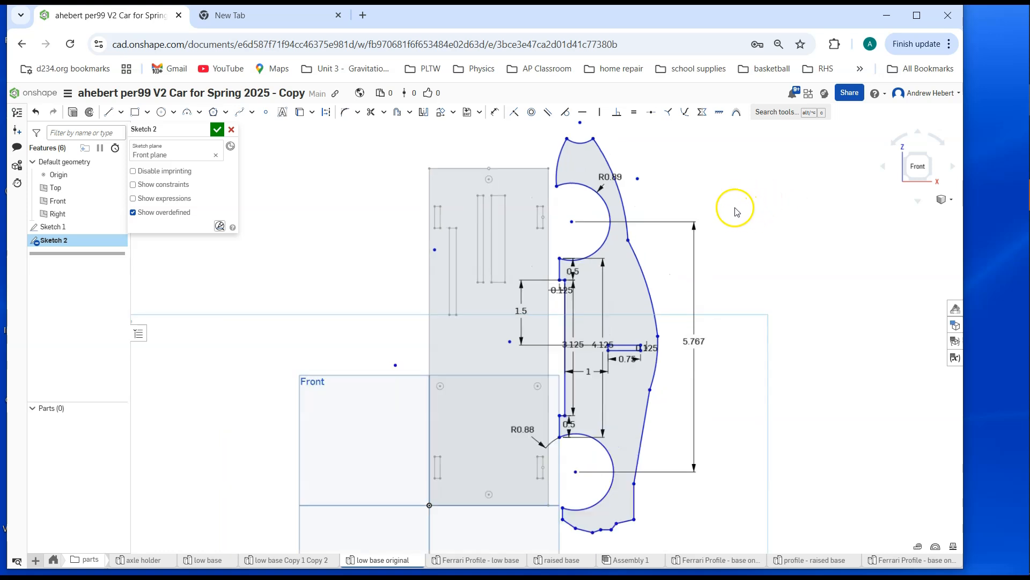
{"action": "middle_click_drag", "start_coordinate": [741, 199], "coordinate": [798, 191]}
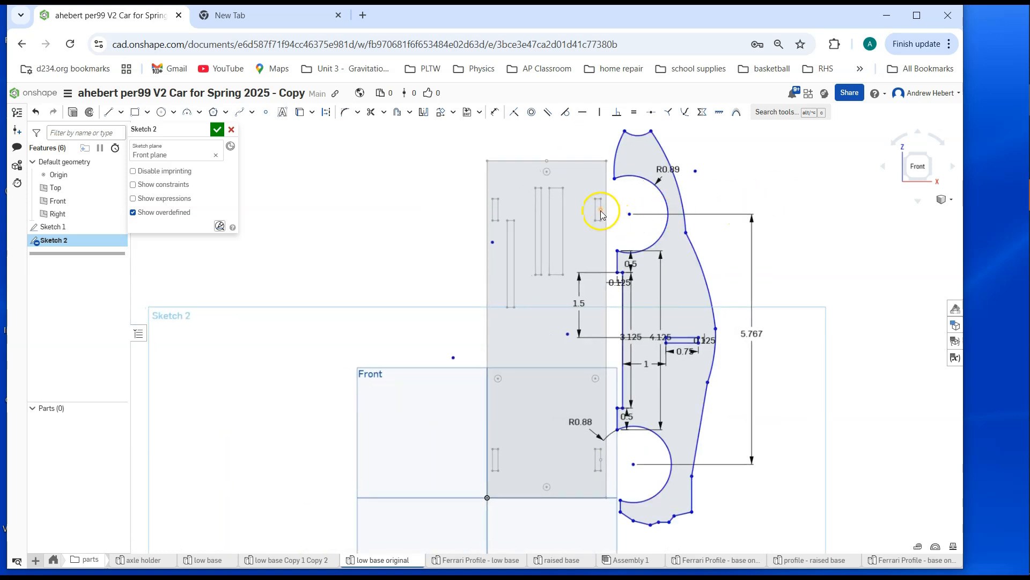
{"action": "left_click", "coordinate": [584, 114]}
{"action": "left_click", "coordinate": [602, 211]}
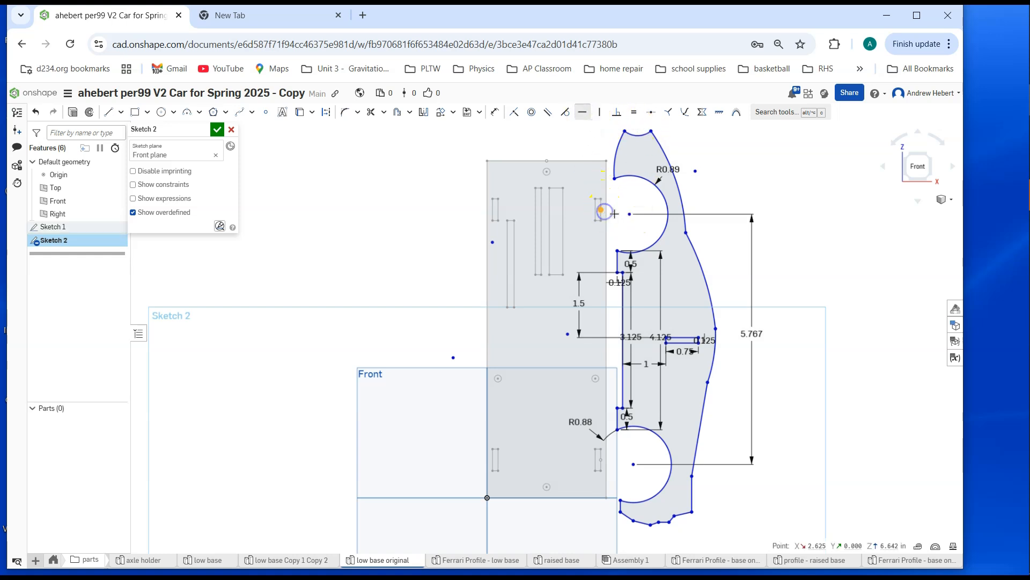
{"action": "left_click", "coordinate": [629, 213]}
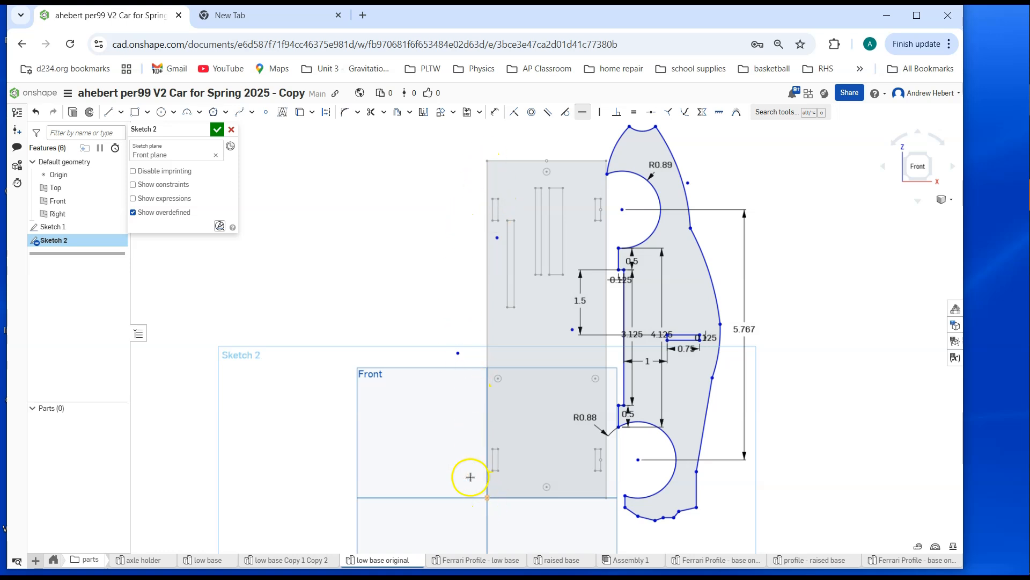
Shift the profile's 3.125 dimension slightly away from the edge and finish editing the car profile sketch.
{"action": "scroll", "coordinate": [424, 349], "scroll_direction": "up", "scroll_amount": 1}
{"action": "middle_click_drag", "start_coordinate": [424, 349], "coordinate": [358, 326]}
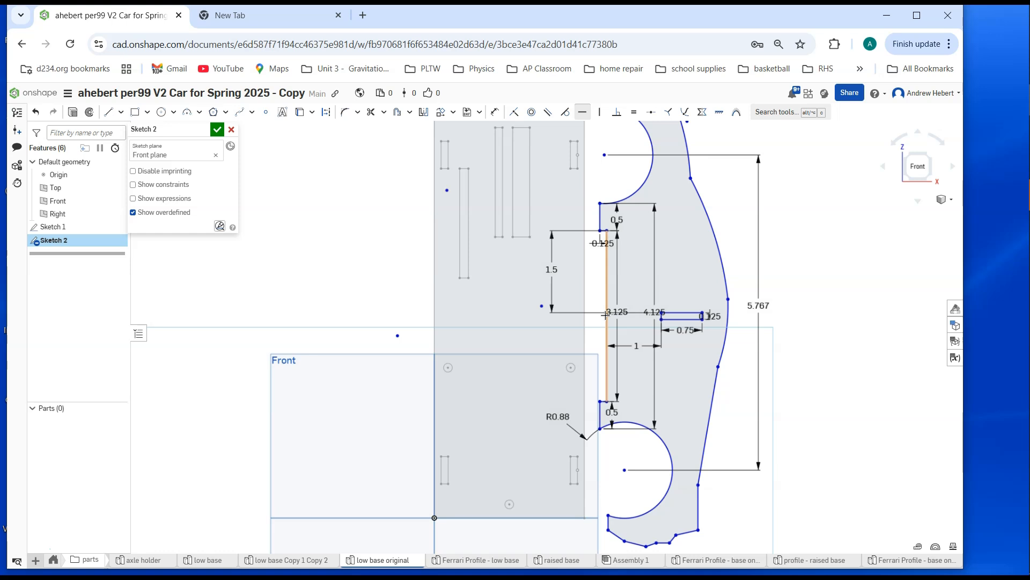
{"action": "left_click", "coordinate": [709, 301]}
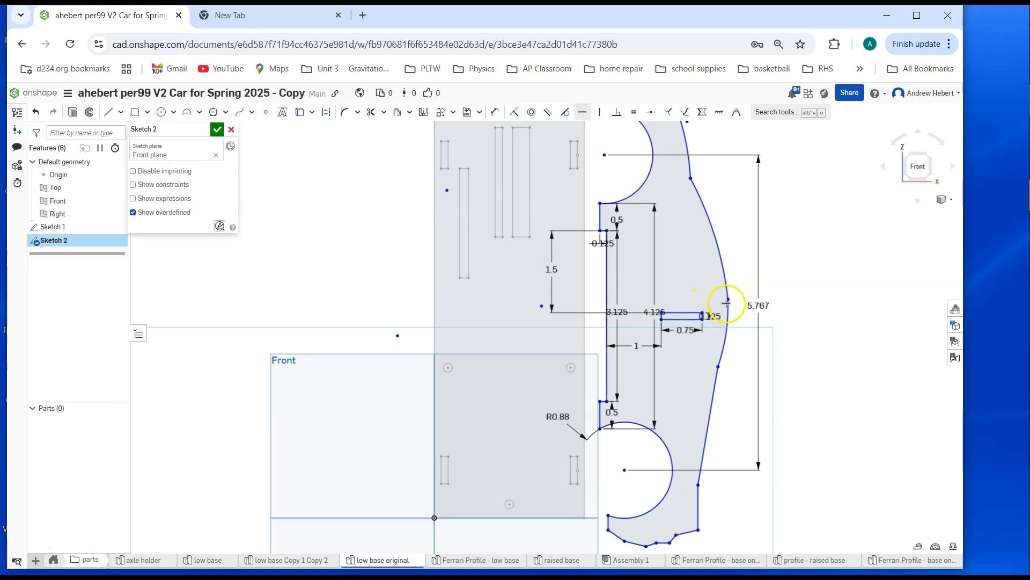
{"action": "key", "text": "Escape"}
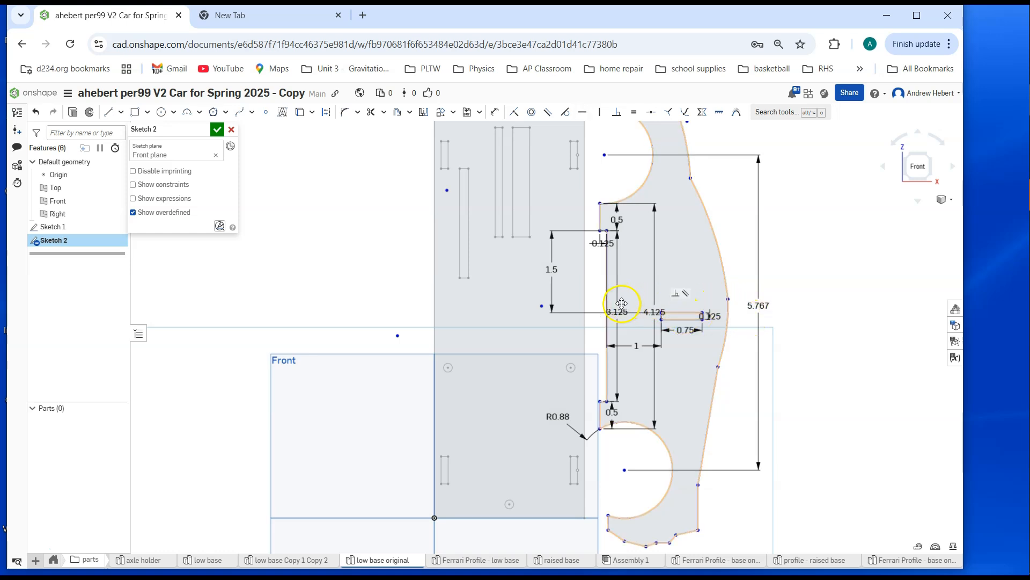
{"action": "left_click_drag", "start_coordinate": [622, 312], "coordinate": [626, 310]}
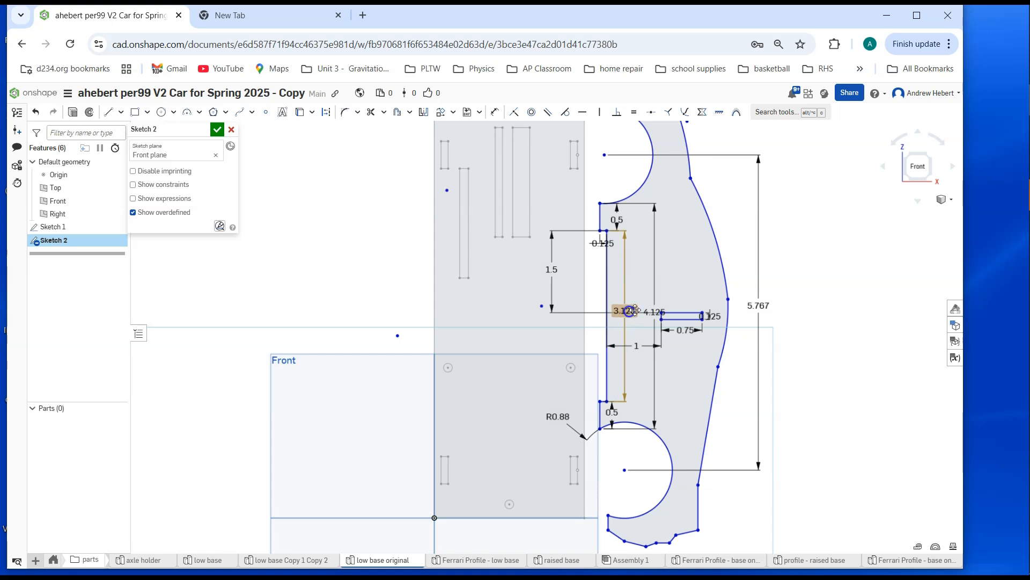
{"action": "left_click", "coordinate": [309, 169]}
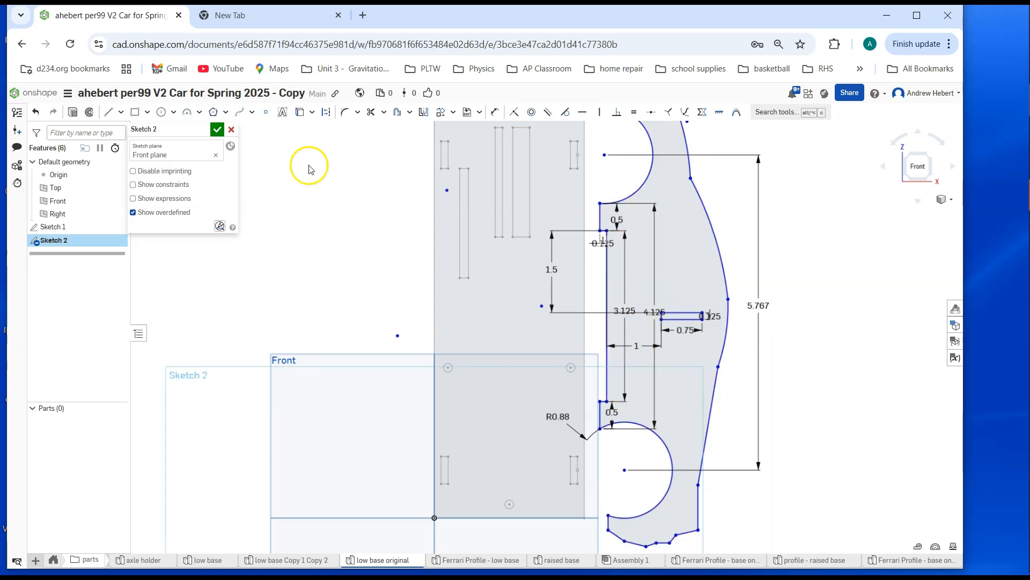
{"action": "left_click", "coordinate": [219, 130]}
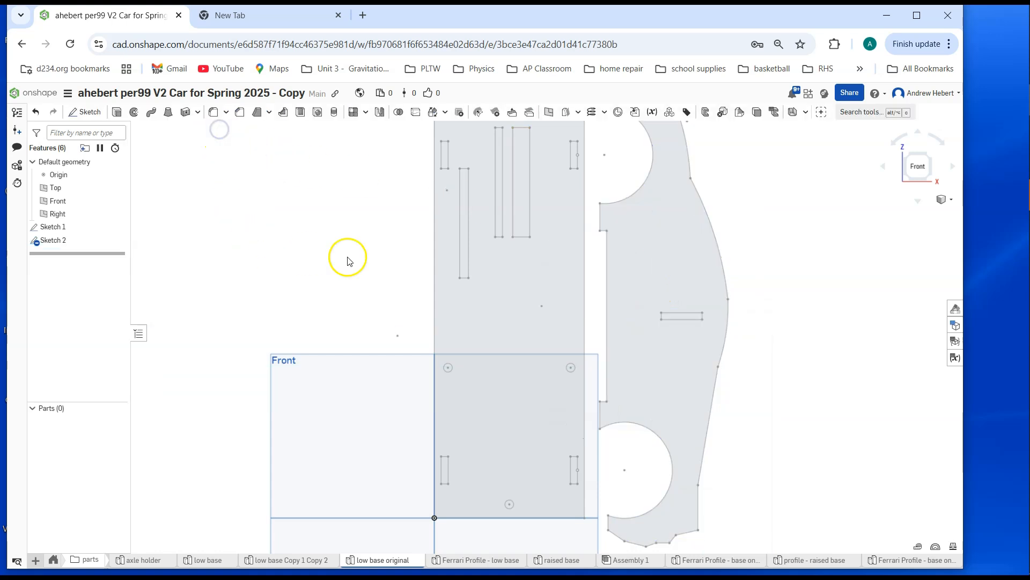
Edit the base plate sketch and draw a three-line rectangular tab about 0.26 in wide and 3.5 in tall on the plate's right edge.
{"action": "right_click", "coordinate": [71, 232]}
{"action": "left_click", "coordinate": [105, 254]}
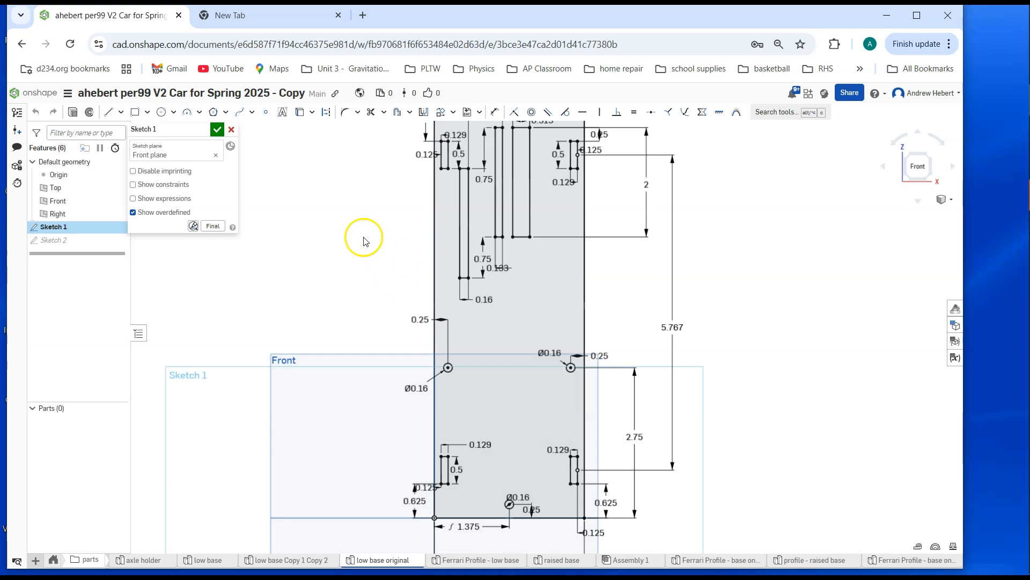
{"action": "left_click", "coordinate": [108, 115]}
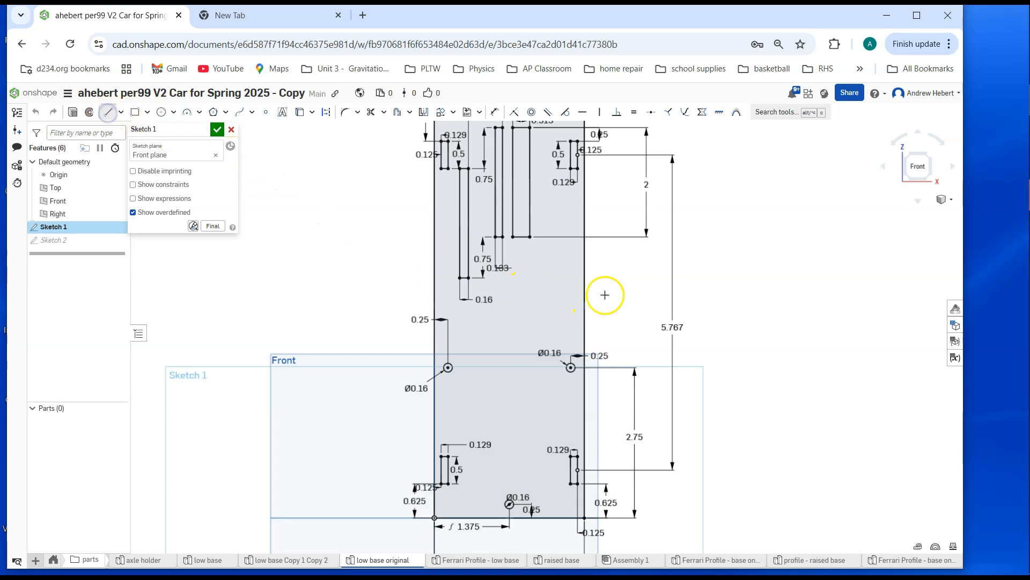
{"action": "left_click", "coordinate": [586, 225]}
{"action": "left_click", "coordinate": [598, 226]}
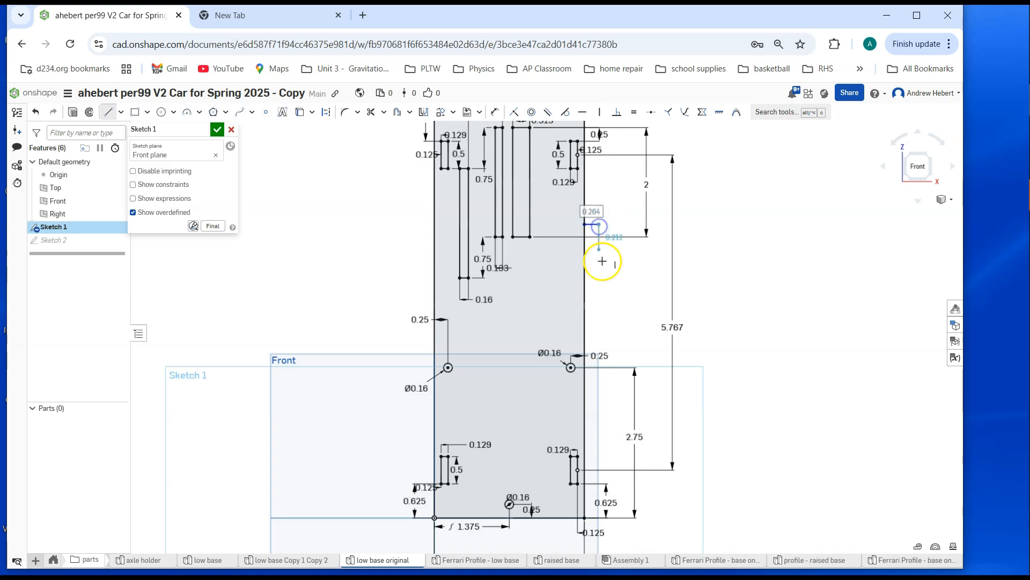
{"action": "left_click", "coordinate": [600, 416]}
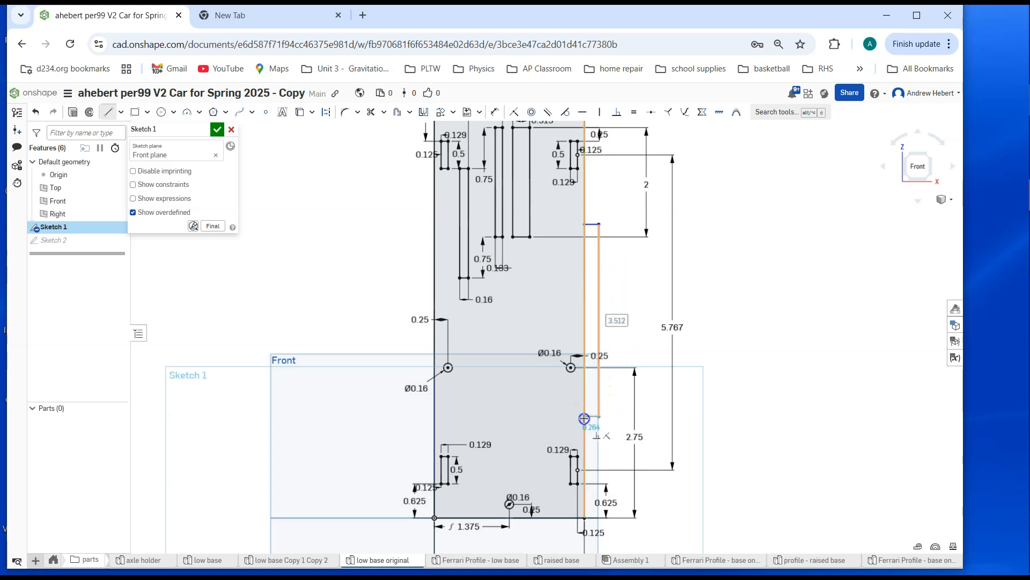
{"action": "left_click", "coordinate": [585, 418]}
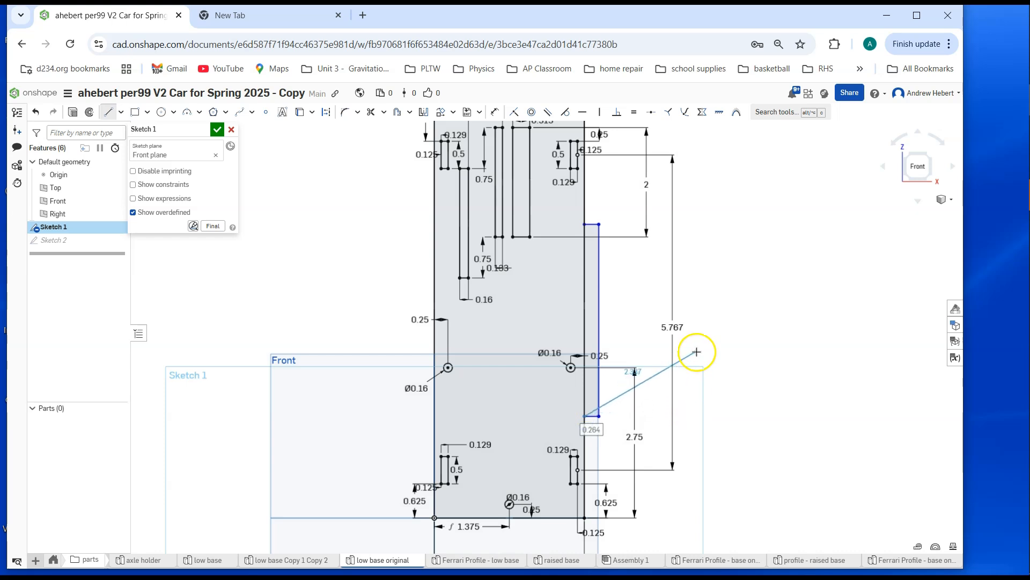
{"action": "left_click", "coordinate": [110, 112]}
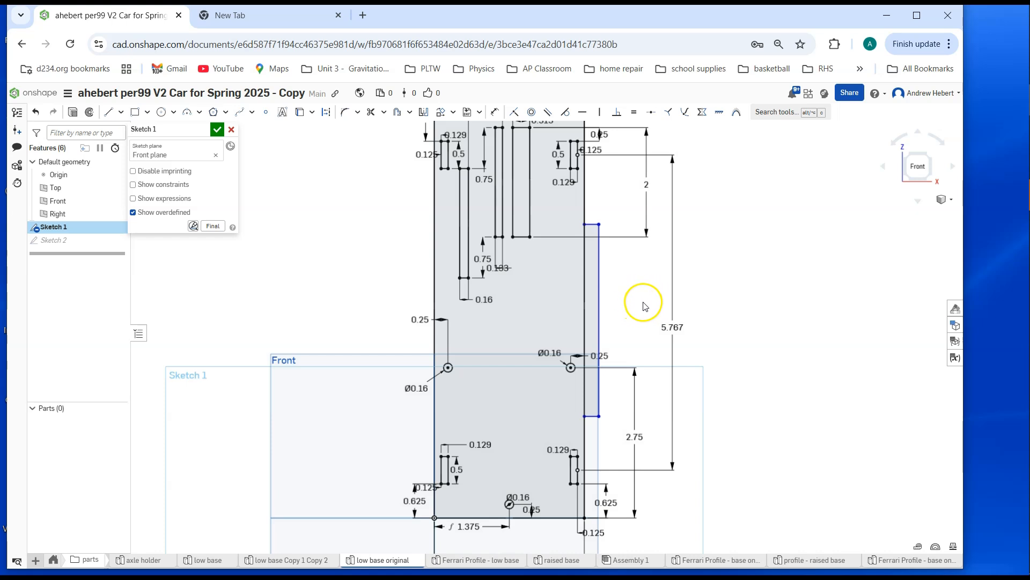
Trim away the segment of the plate's right edge enclosed by the new tab.
{"action": "left_click", "coordinate": [371, 113]}
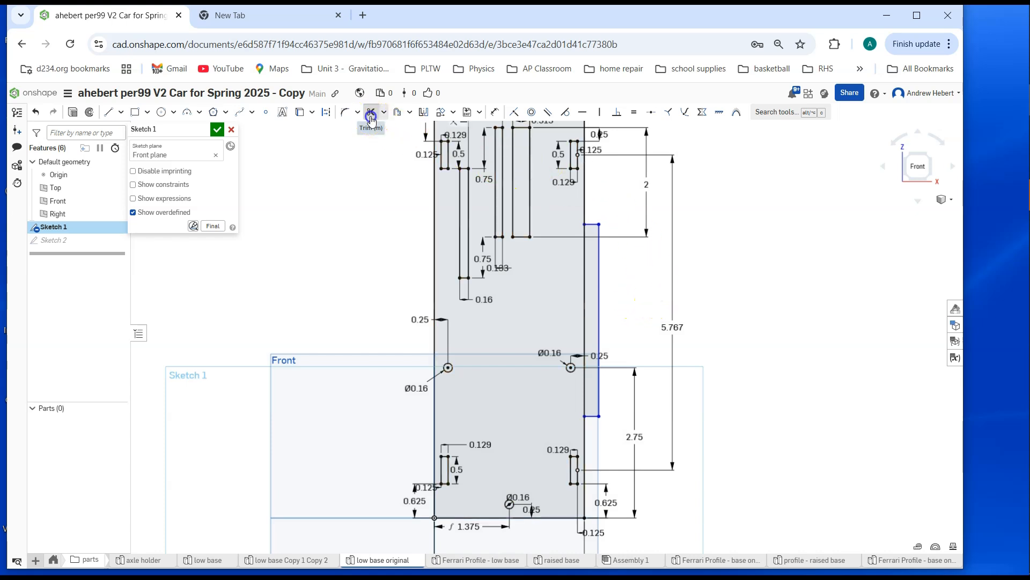
{"action": "left_click", "coordinate": [585, 283]}
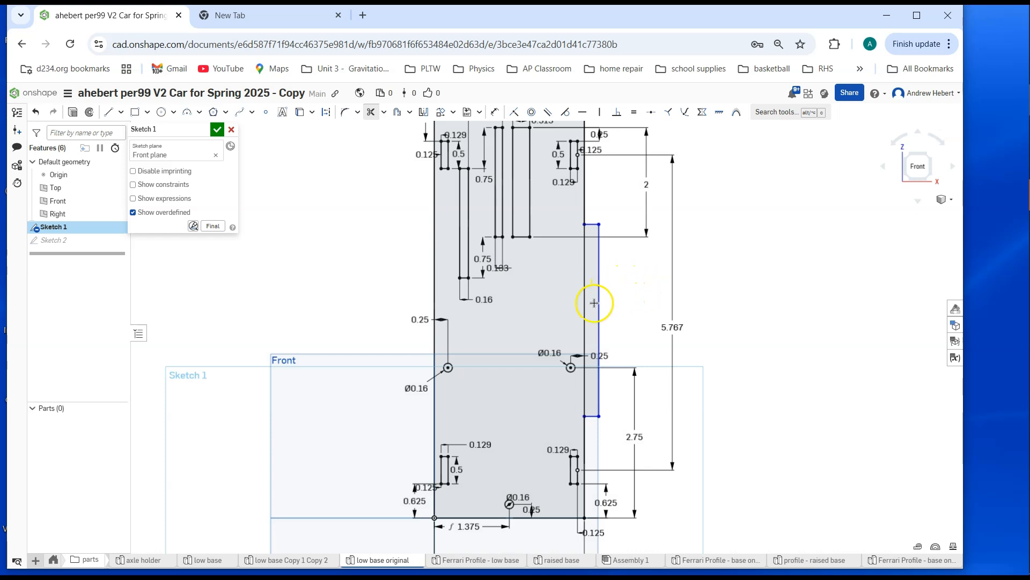
{"action": "scroll", "coordinate": [585, 294], "scroll_direction": "up", "scroll_amount": 2}
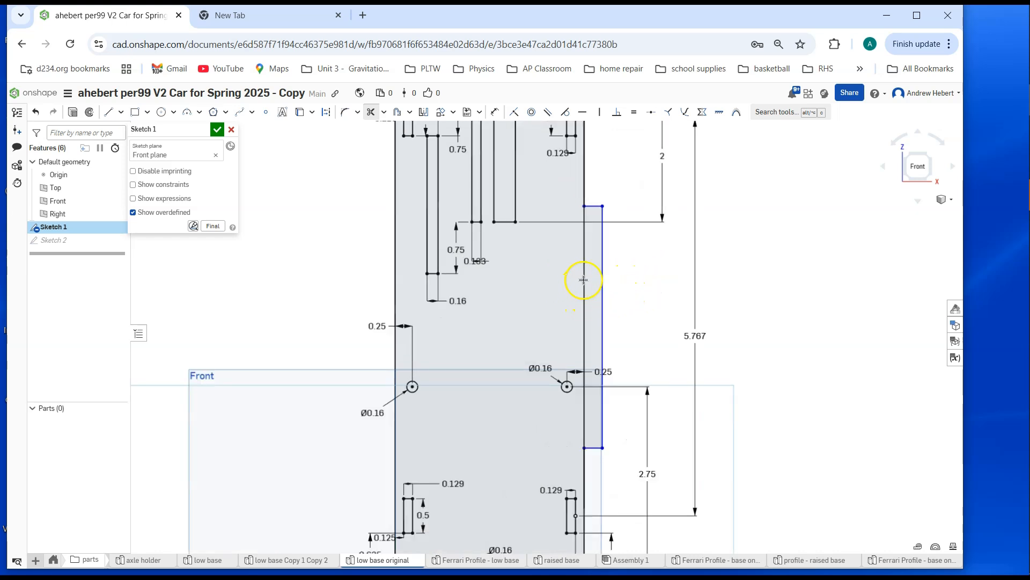
{"action": "scroll", "coordinate": [584, 286], "scroll_direction": "down", "scroll_amount": 2}
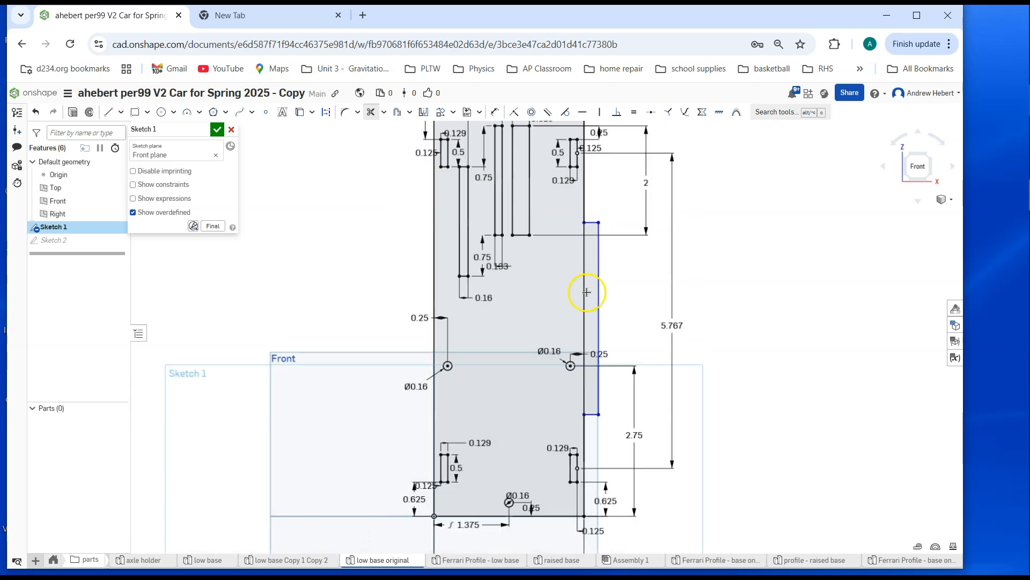
{"action": "left_click", "coordinate": [587, 210]}
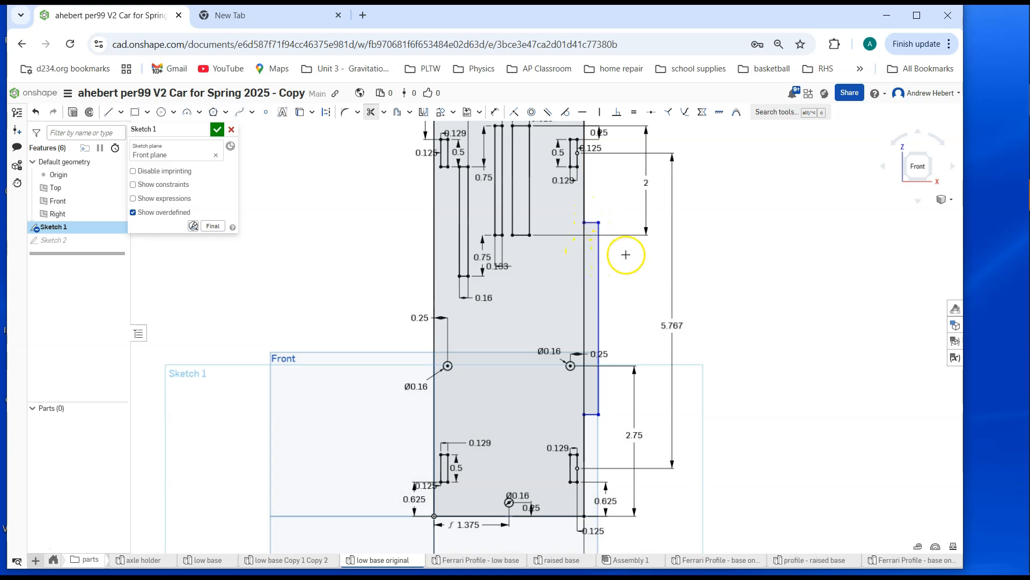
Dimension the tab's projection from the plate's right edge to its outer side as 0.125 in.
{"action": "scroll", "coordinate": [593, 188], "scroll_direction": "up", "scroll_amount": 5}
{"action": "left_click", "coordinate": [494, 112]}
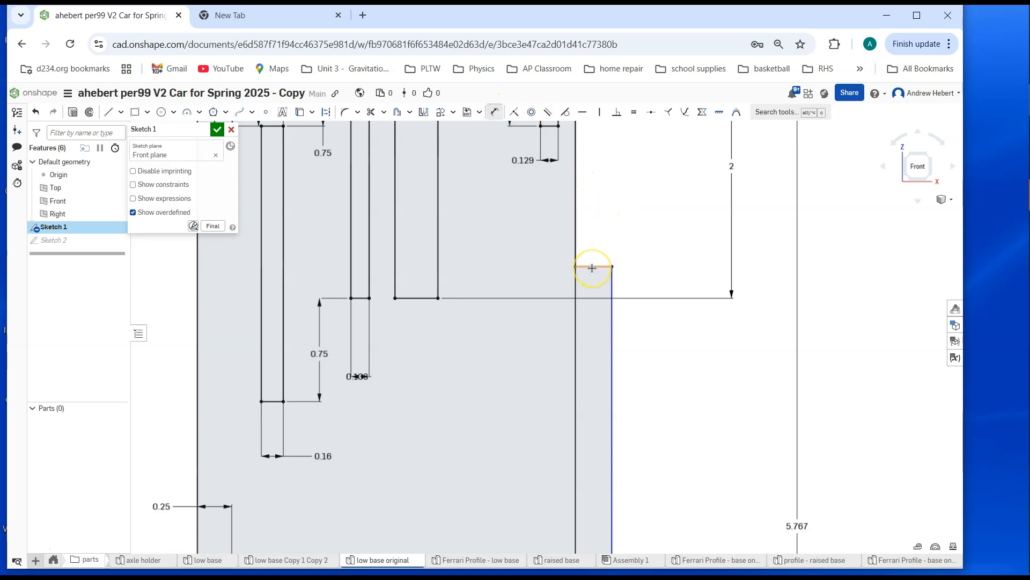
{"action": "left_click", "coordinate": [571, 225]}
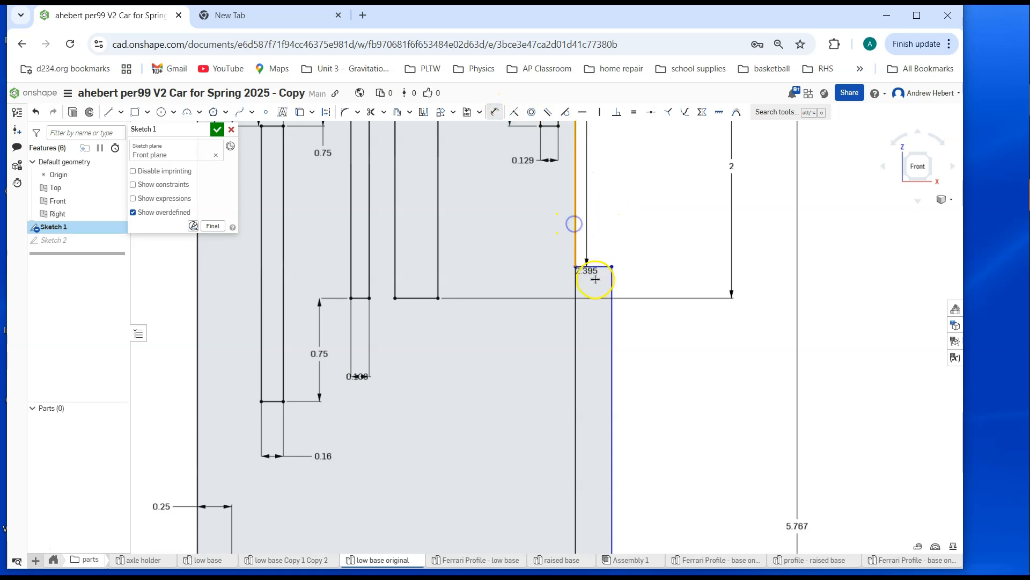
{"action": "left_click", "coordinate": [611, 296]}
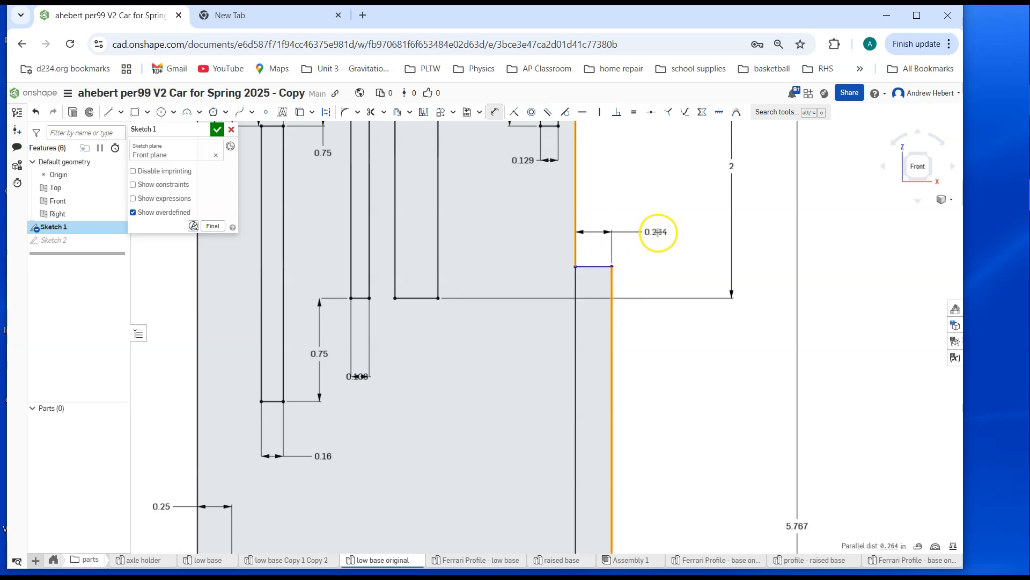
{"action": "left_click", "coordinate": [669, 233]}
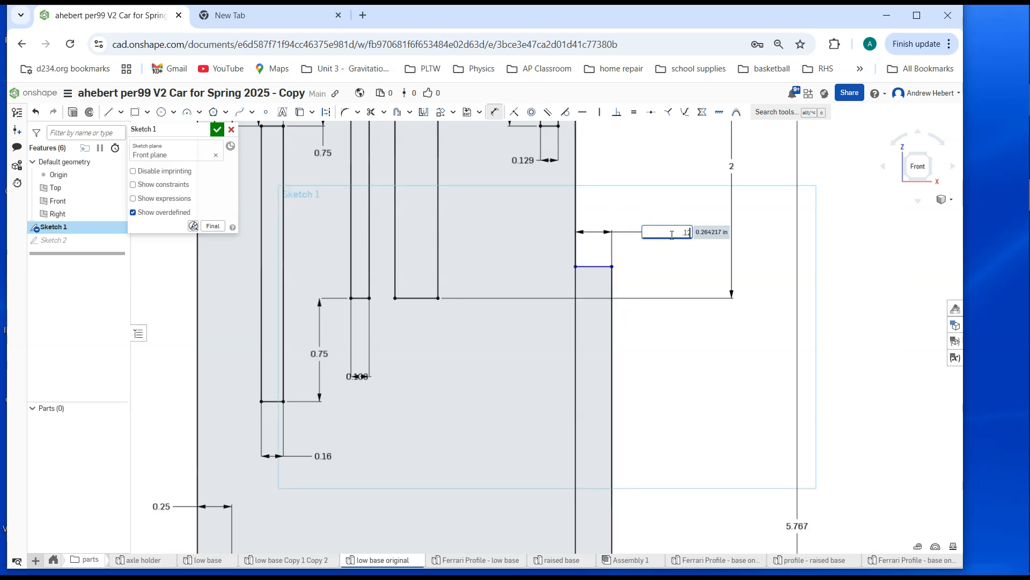
{"action": "key", "text": "Return"}
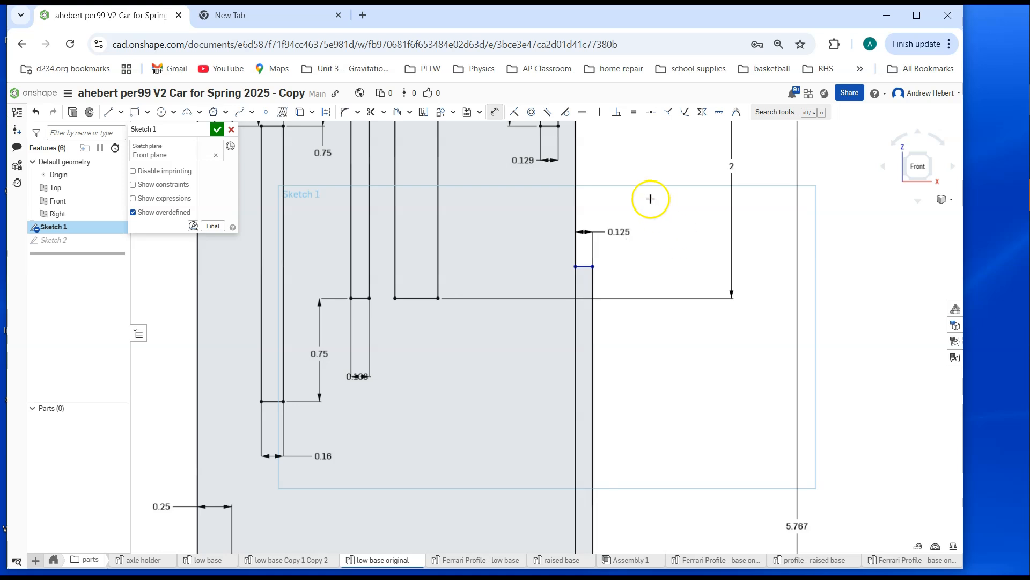
Stretch the tab's upper end slightly upward and finish editing the base plate sketch.
{"action": "scroll", "coordinate": [658, 269], "scroll_direction": "down", "scroll_amount": 2}
{"action": "scroll", "coordinate": [678, 370], "scroll_direction": "down", "scroll_amount": 2}
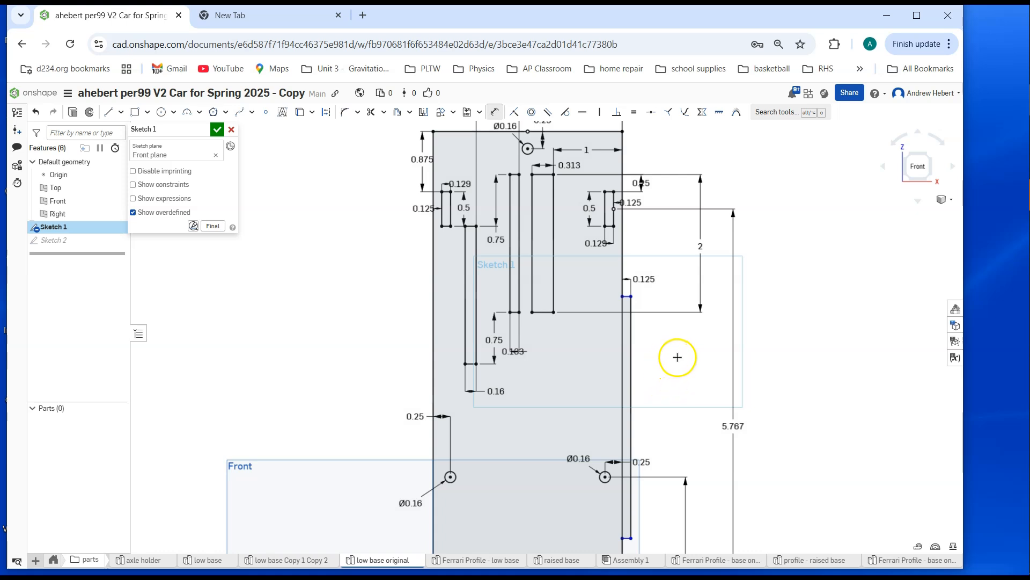
{"action": "mouse_move", "coordinate": [631, 295]}
{"action": "left_mouse_down"}
{"action": "mouse_move", "coordinate": [635, 278]}
{"action": "mouse_move", "coordinate": [628, 315]}
{"action": "mouse_move", "coordinate": [629, 269]}
{"action": "mouse_move", "coordinate": [631, 283]}
{"action": "left_mouse_up"}
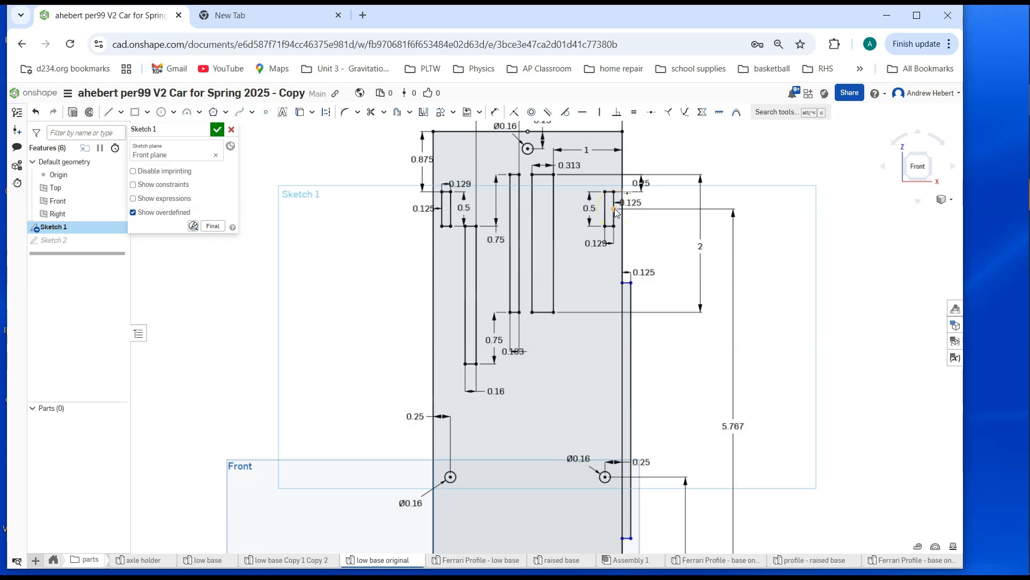
{"action": "mouse_move", "coordinate": [615, 211]}
{"action": "left_mouse_down"}
{"action": "mouse_move", "coordinate": [646, 272]}
{"action": "mouse_move", "coordinate": [639, 285]}
{"action": "mouse_move", "coordinate": [613, 209]}
{"action": "left_mouse_up"}
{"action": "left_click", "coordinate": [217, 129]}
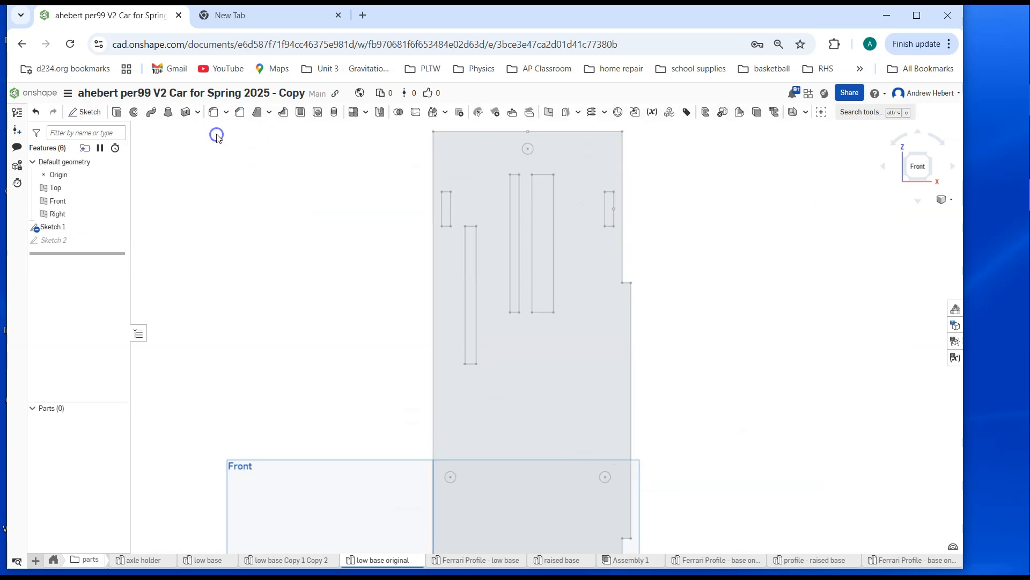
Edit the Ferrari profile sketch, dimension the vertical distance from the upper wheel arch's centre to the notch's upper corner, and finish the sketch.
{"action": "right_click", "coordinate": [62, 242]}
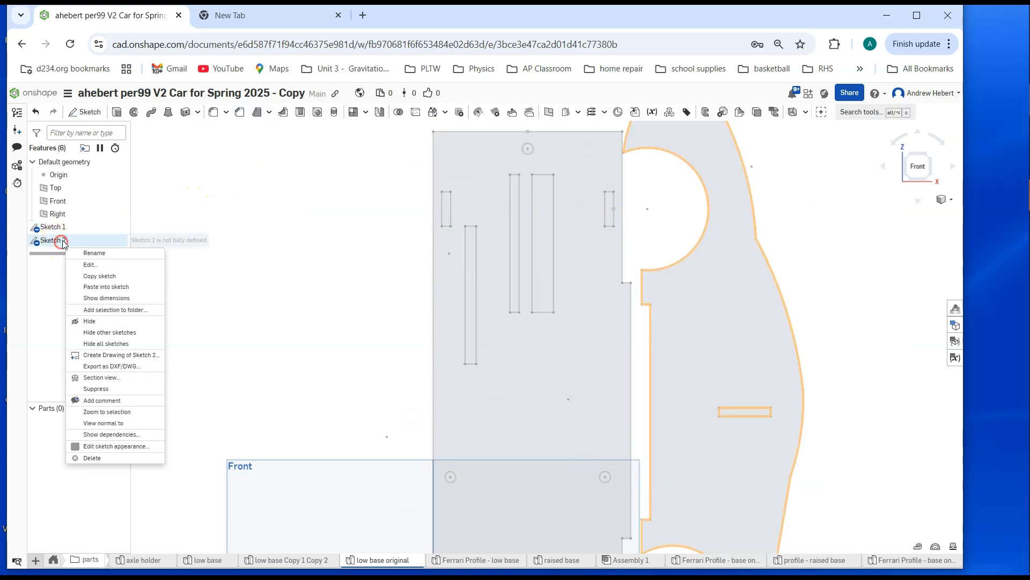
{"action": "left_click", "coordinate": [90, 265]}
{"action": "mouse_move", "coordinate": [582, 354]}
{"action": "middle_mouse_down"}
{"action": "mouse_move", "coordinate": [505, 272]}
{"action": "mouse_move", "coordinate": [497, 292]}
{"action": "middle_mouse_up"}
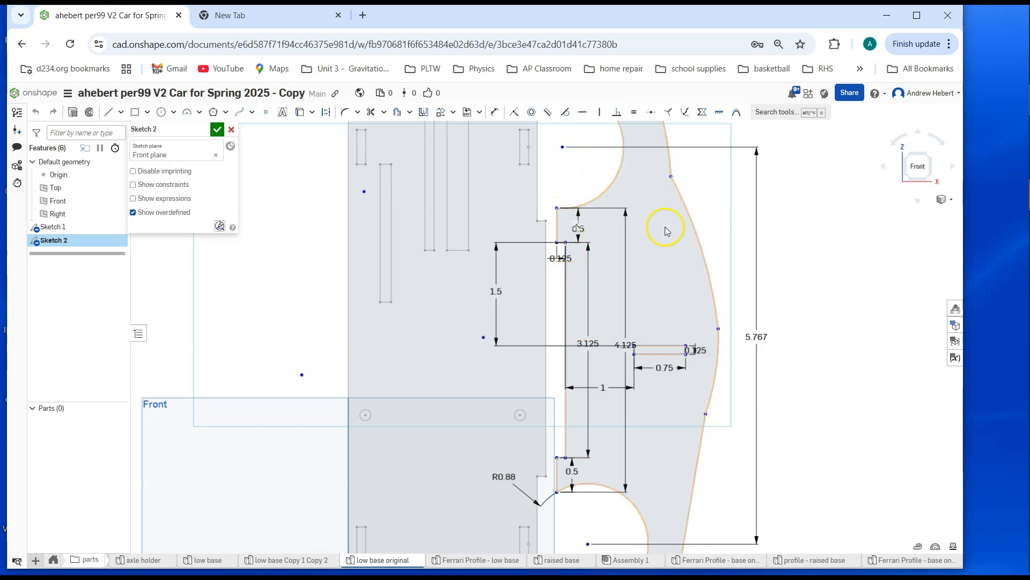
{"action": "middle_click_drag", "start_coordinate": [598, 163], "coordinate": [550, 299]}
{"action": "middle_click_drag", "start_coordinate": [540, 236], "coordinate": [537, 247]}
{"action": "scroll", "coordinate": [537, 249], "scroll_direction": "up", "scroll_amount": 3}
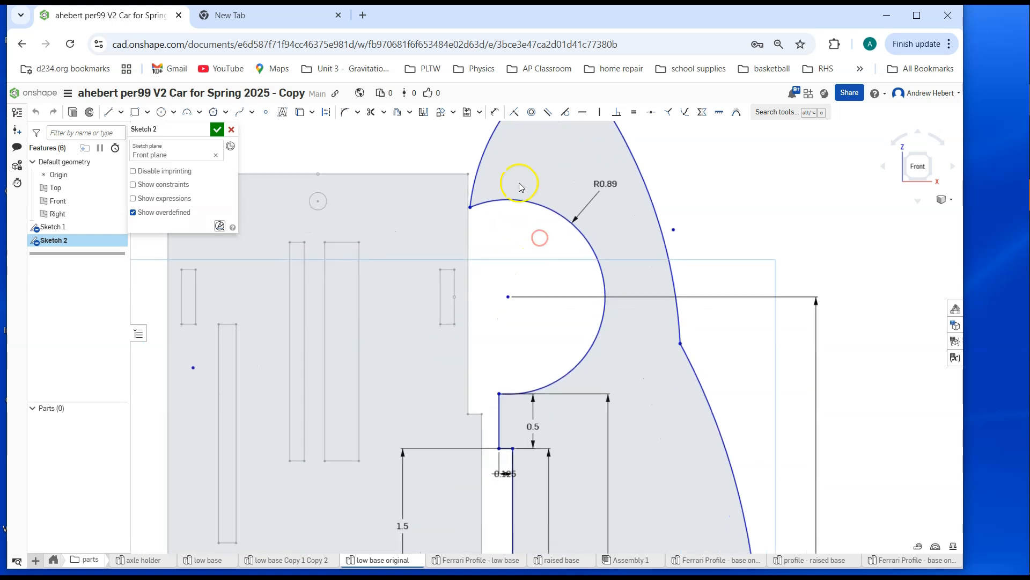
{"action": "left_click", "coordinate": [495, 111]}
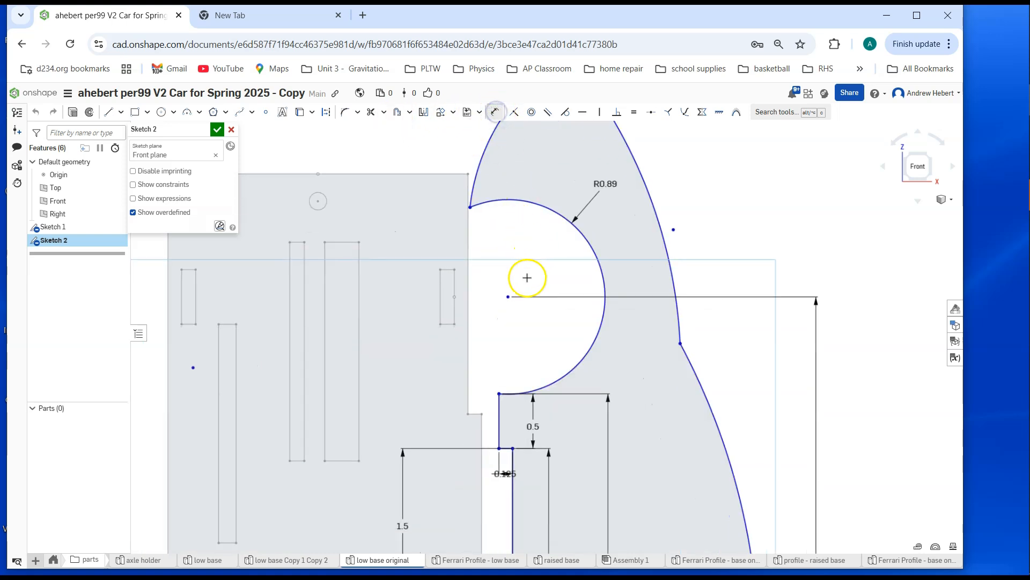
{"action": "left_click", "coordinate": [507, 296]}
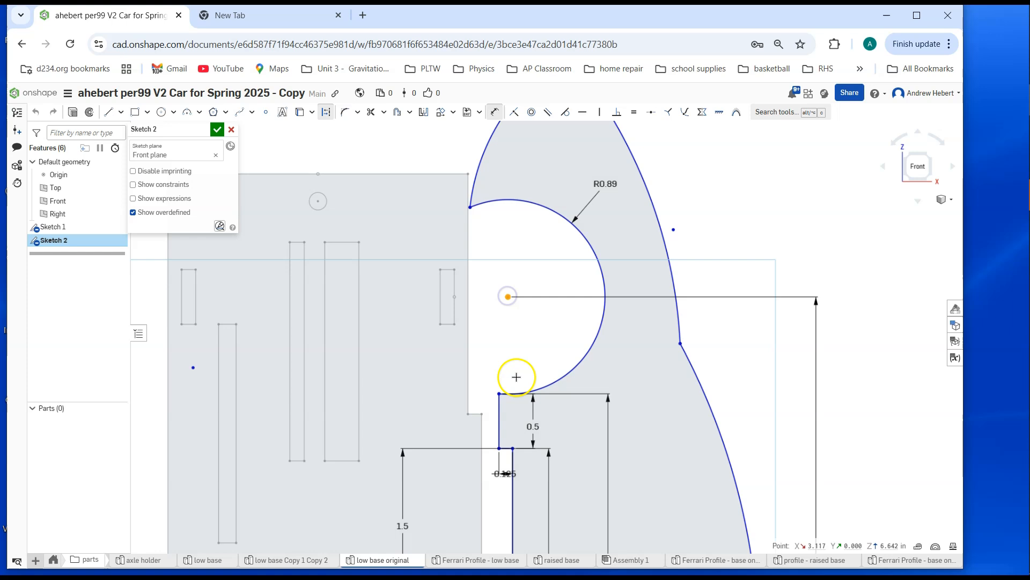
{"action": "left_click", "coordinate": [514, 448]}
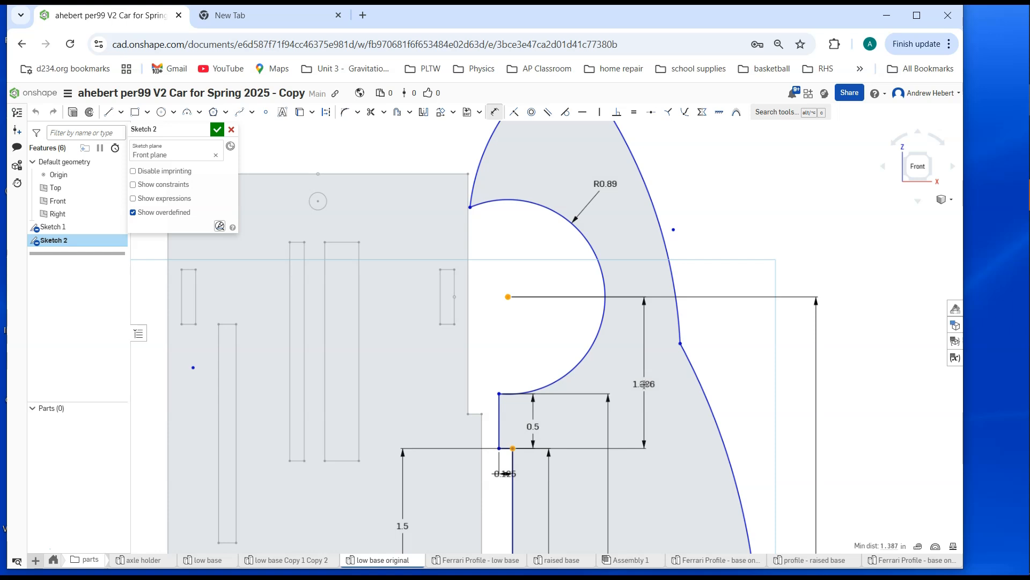
{"action": "left_click", "coordinate": [644, 385]}
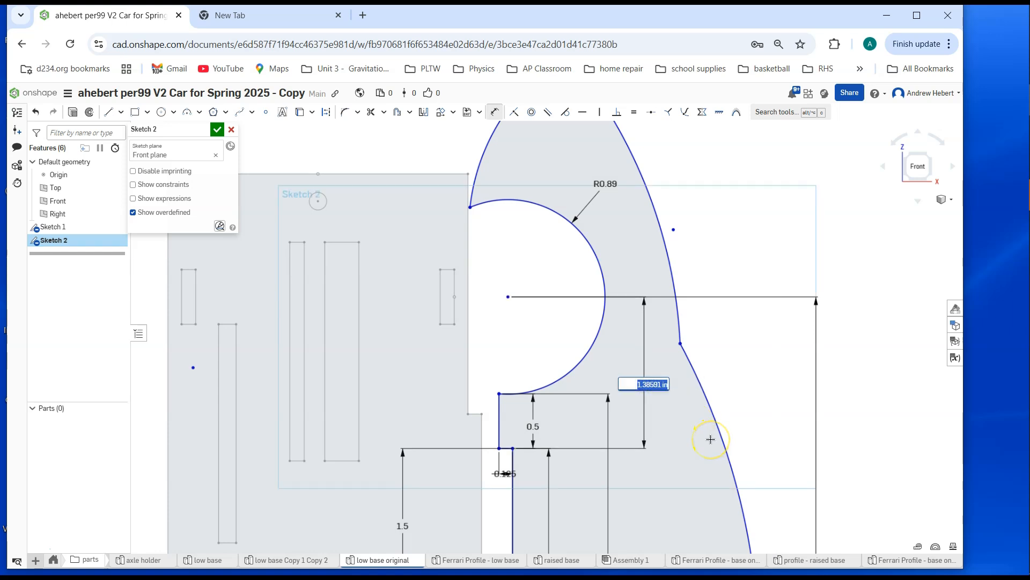
{"action": "key", "text": "Return"}
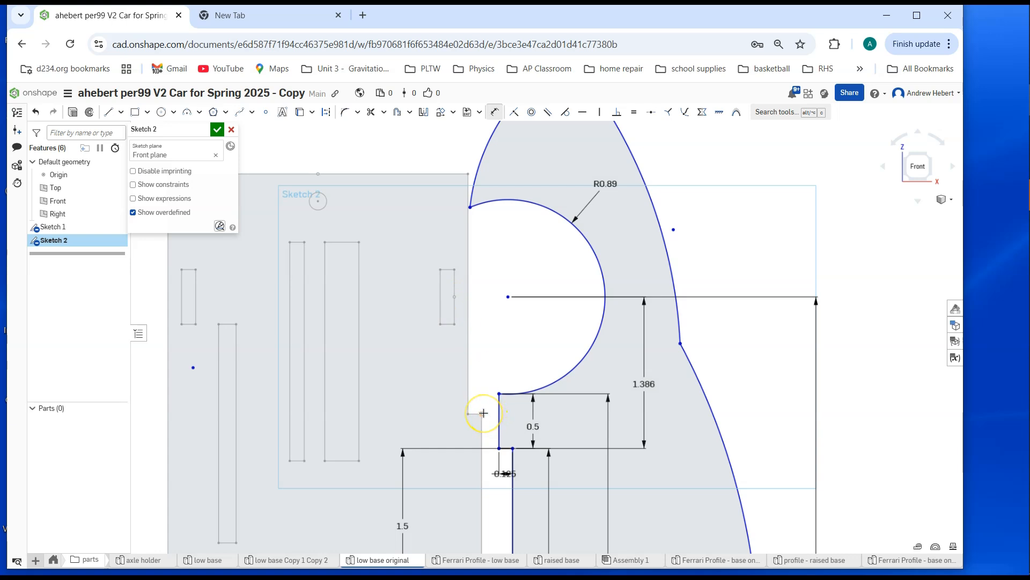
{"action": "left_click", "coordinate": [217, 130]}
In the base plate sketch, dimension the upper-right axle slot's midpoint to the side tab's upper end as 1.386 in and finish editing.
{"action": "scroll", "coordinate": [283, 208], "scroll_direction": "down", "scroll_amount": 2}
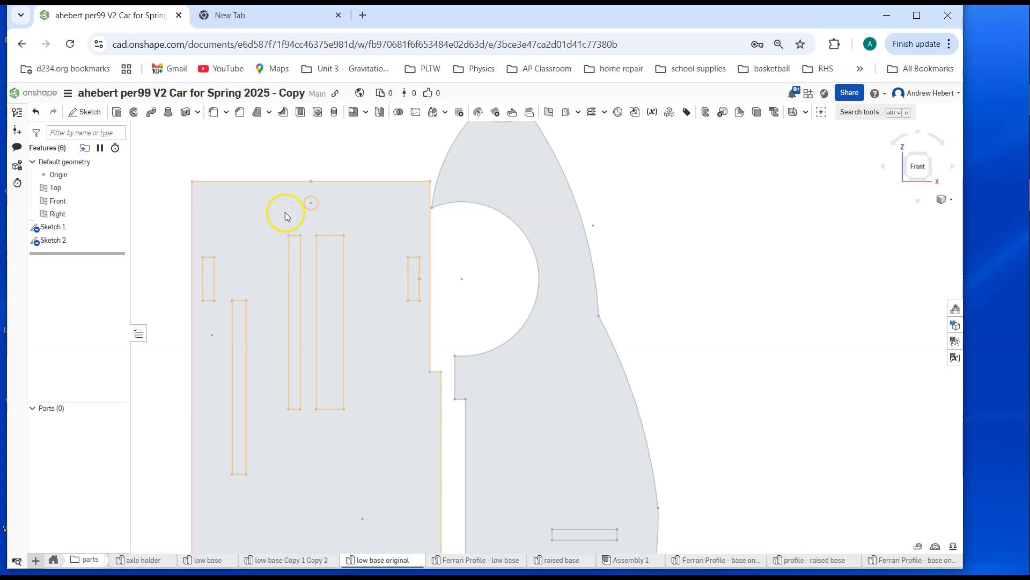
{"action": "right_click", "coordinate": [65, 227]}
{"action": "left_click", "coordinate": [143, 248]}
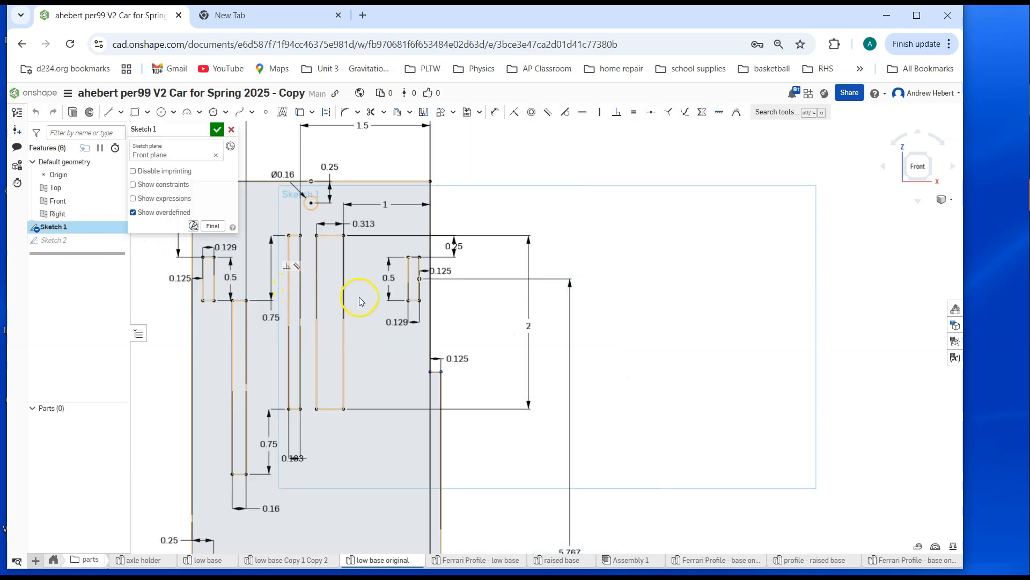
{"action": "left_click", "coordinate": [495, 112]}
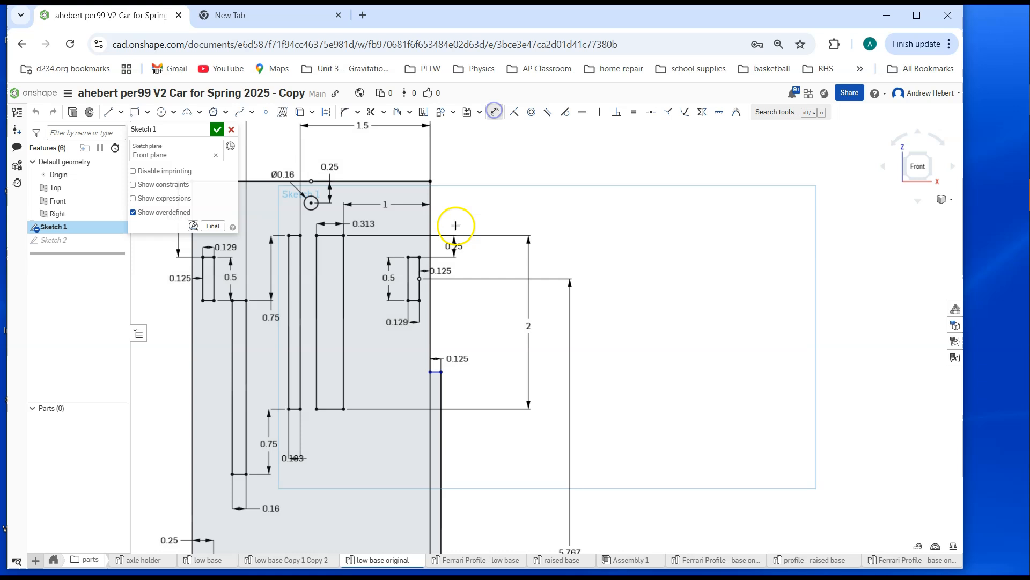
{"action": "left_click", "coordinate": [419, 281]}
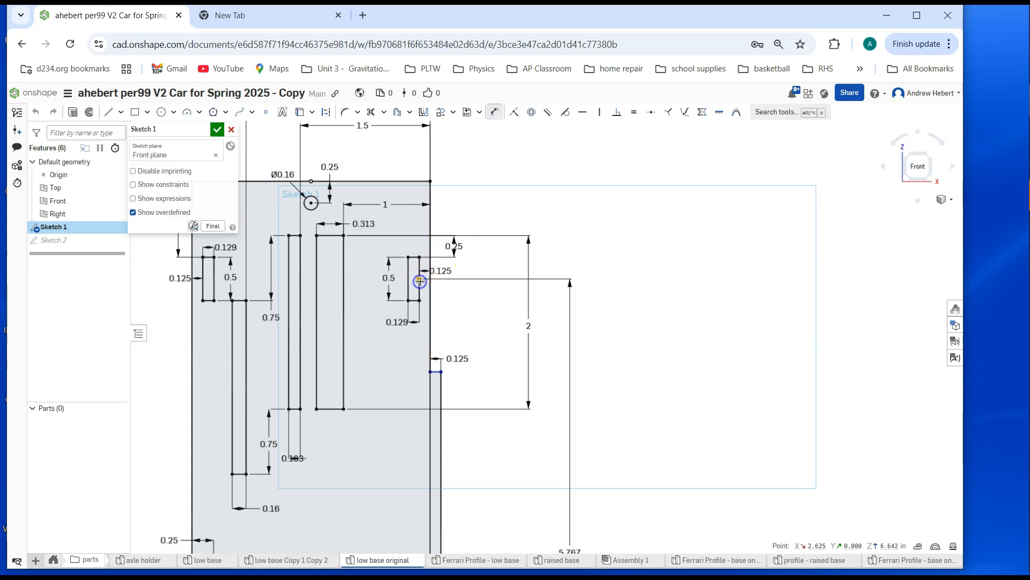
{"action": "left_click", "coordinate": [443, 371]}
{"action": "key", "text": "d"}
{"action": "left_click", "coordinate": [500, 335]}
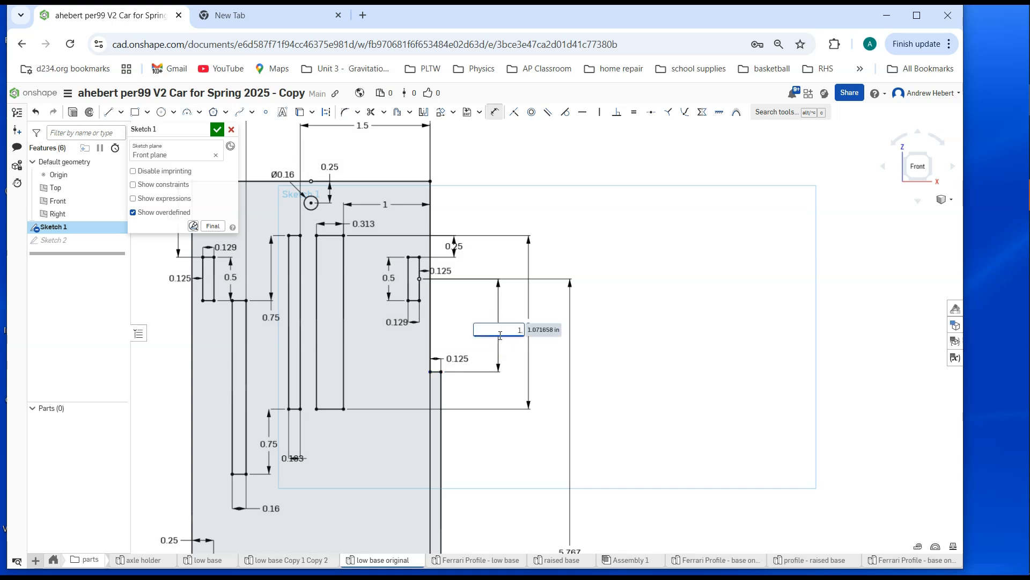
{"action": "key", "text": "Return"}
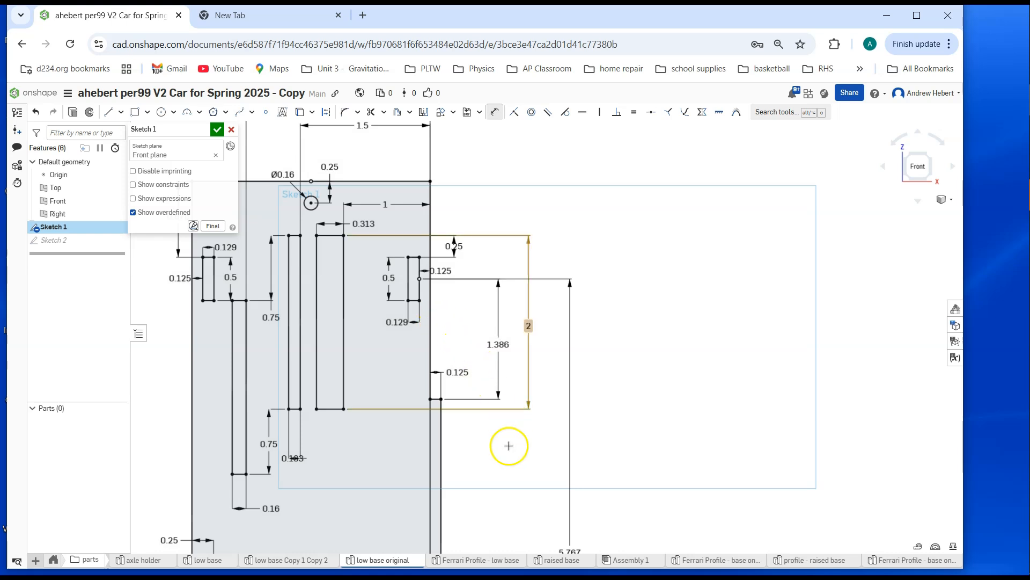
{"action": "left_click", "coordinate": [216, 130]}
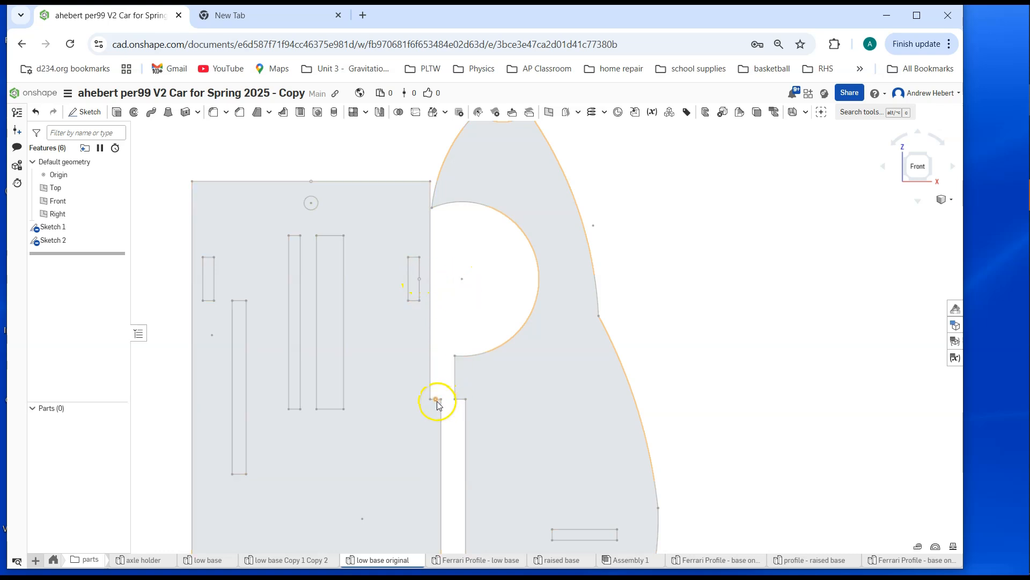
Compare the tab's lower end with the profile's notch and read the notch's length dimension in the profile sketch.
{"action": "middle_click_drag", "start_coordinate": [506, 447], "coordinate": [520, 334]}
{"action": "scroll", "coordinate": [520, 333], "scroll_direction": "down", "scroll_amount": 2}
{"action": "middle_click_drag", "start_coordinate": [511, 491], "coordinate": [499, 436]}
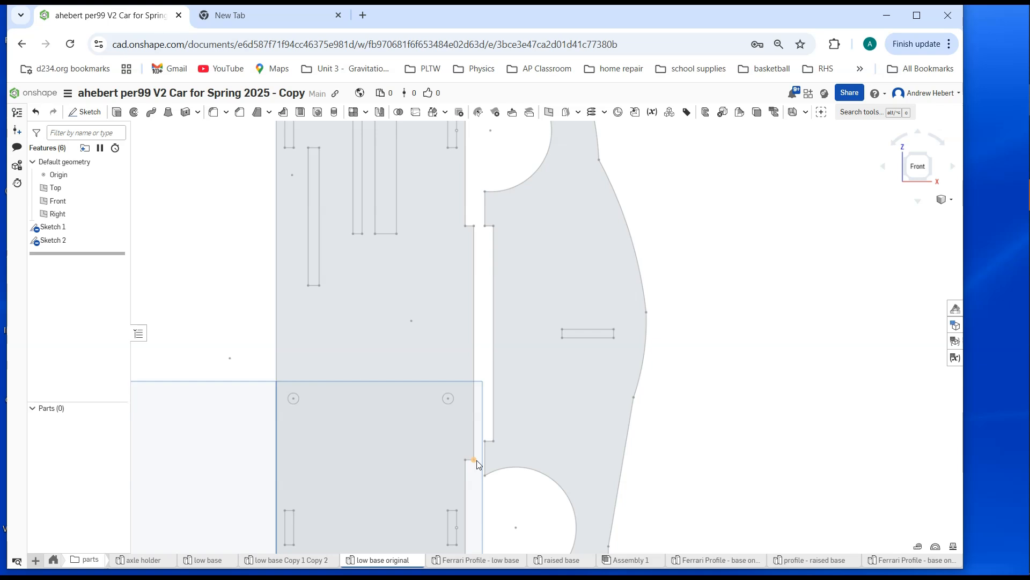
{"action": "mouse_move", "coordinate": [474, 460]}
{"action": "left_mouse_down"}
{"action": "mouse_move", "coordinate": [487, 337]}
{"action": "mouse_move", "coordinate": [475, 236]}
{"action": "left_mouse_up"}
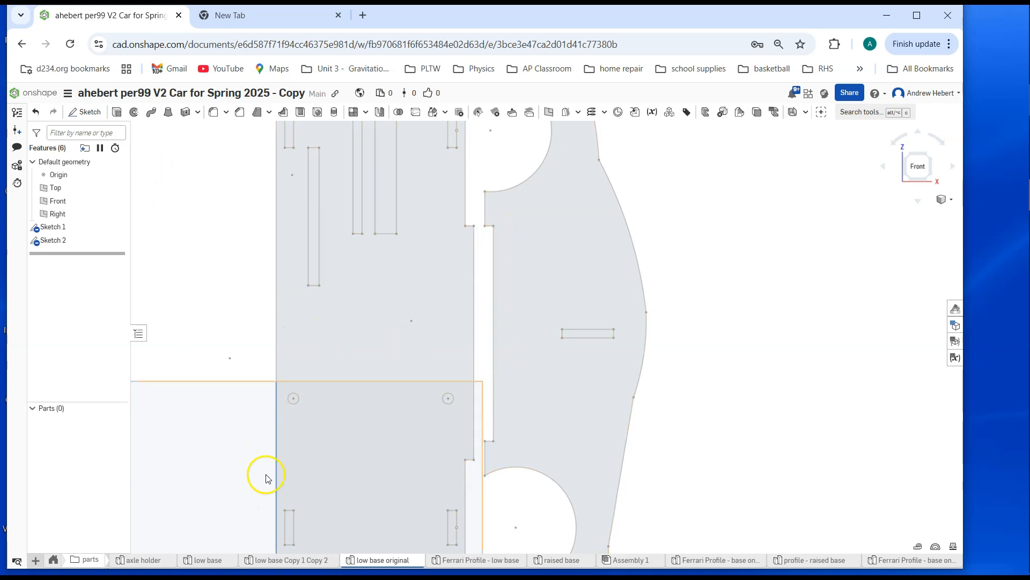
{"action": "right_click", "coordinate": [77, 241]}
{"action": "left_click", "coordinate": [106, 263]}
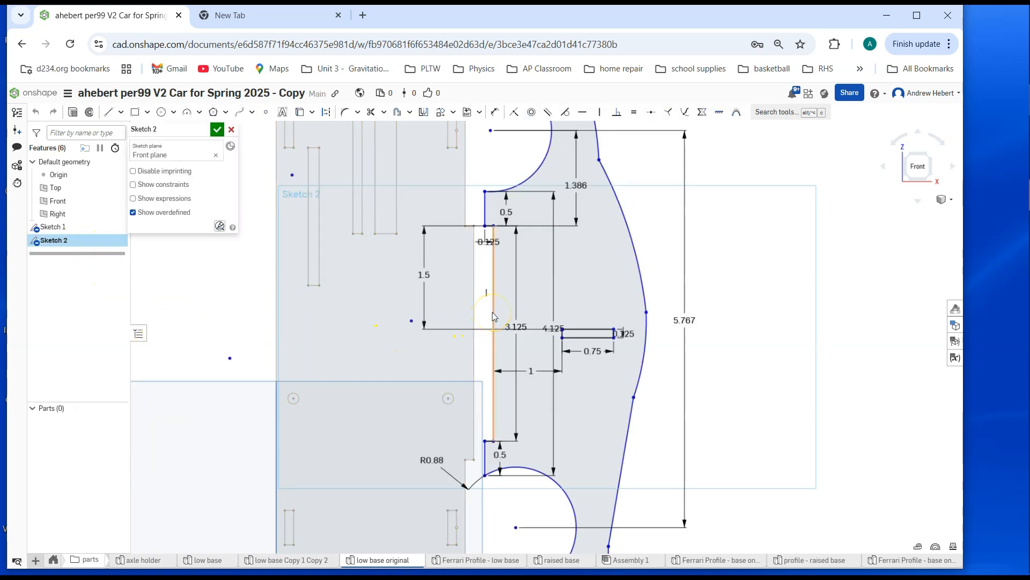
{"action": "left_click_drag", "start_coordinate": [510, 325], "coordinate": [518, 324]}
{"action": "left_click", "coordinate": [217, 130]}
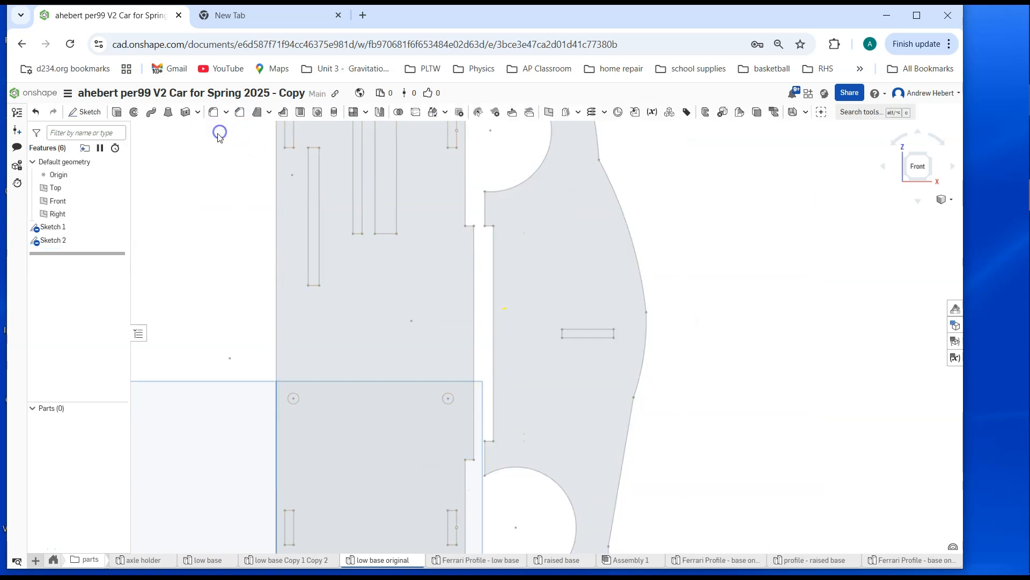
Edit the base plate sketch, dimension the right side tab's length as 3.125 in, and finish the sketch.
{"action": "right_click", "coordinate": [48, 227]}
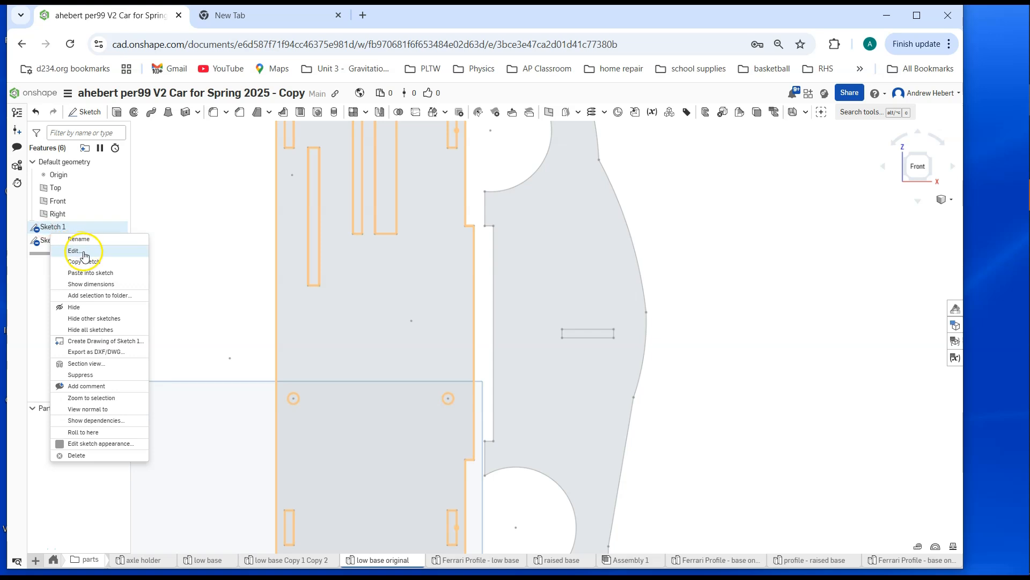
{"action": "left_click", "coordinate": [83, 256]}
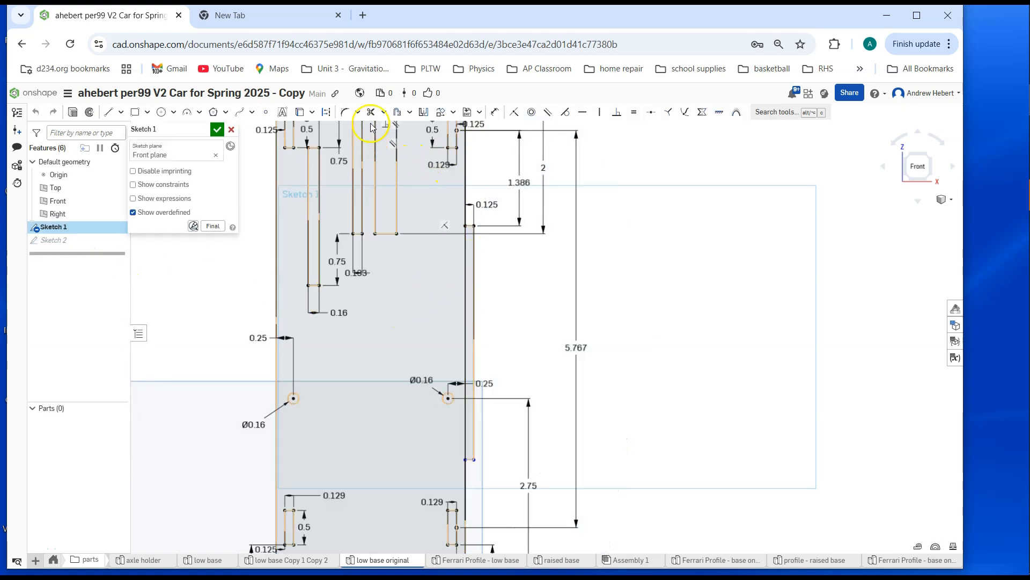
{"action": "left_click", "coordinate": [495, 111]}
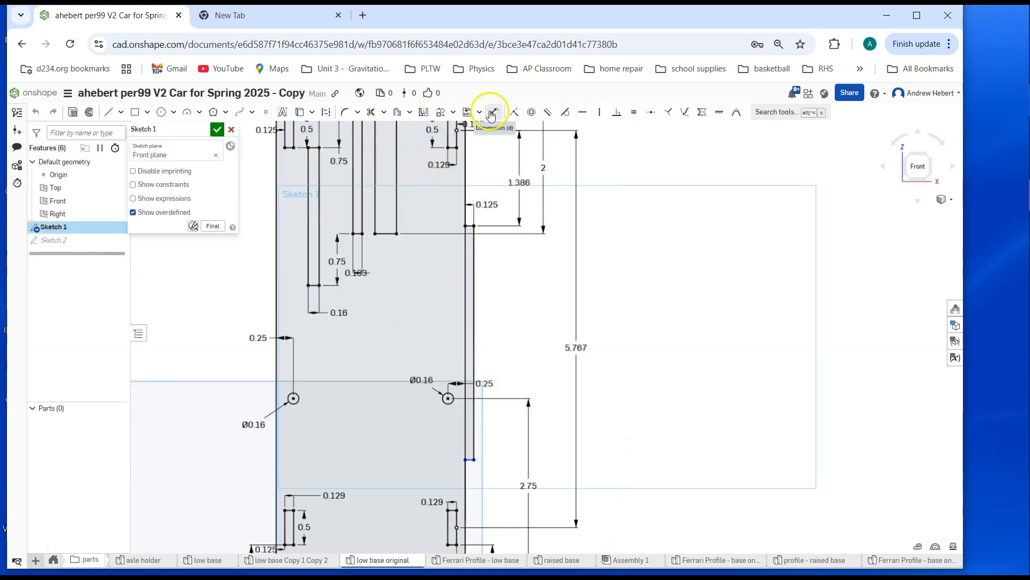
{"action": "left_click", "coordinate": [475, 278]}
{"action": "left_click", "coordinate": [517, 324]}
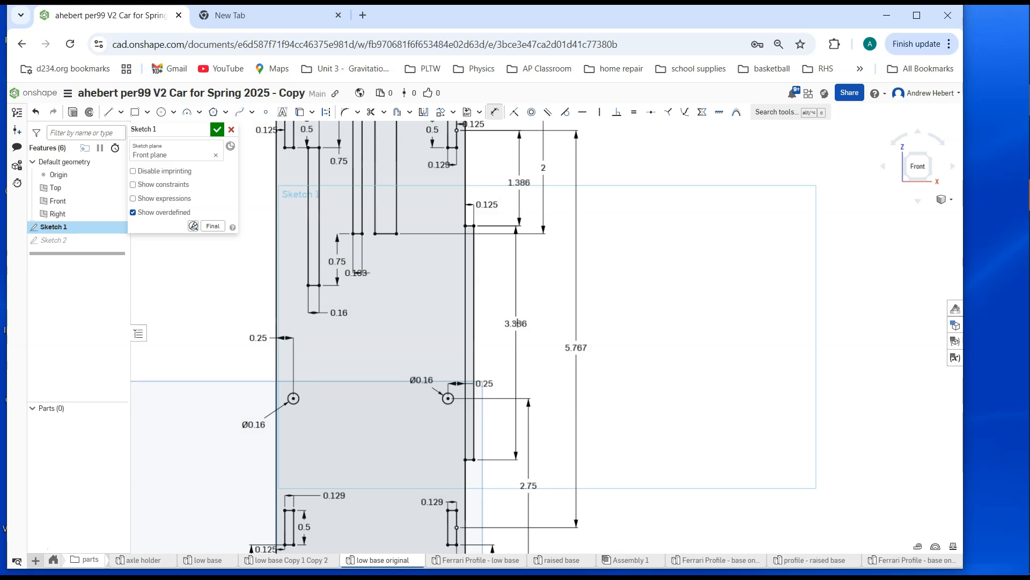
{"action": "scroll", "coordinate": [517, 322], "scroll_direction": "down", "scroll_amount": 2}
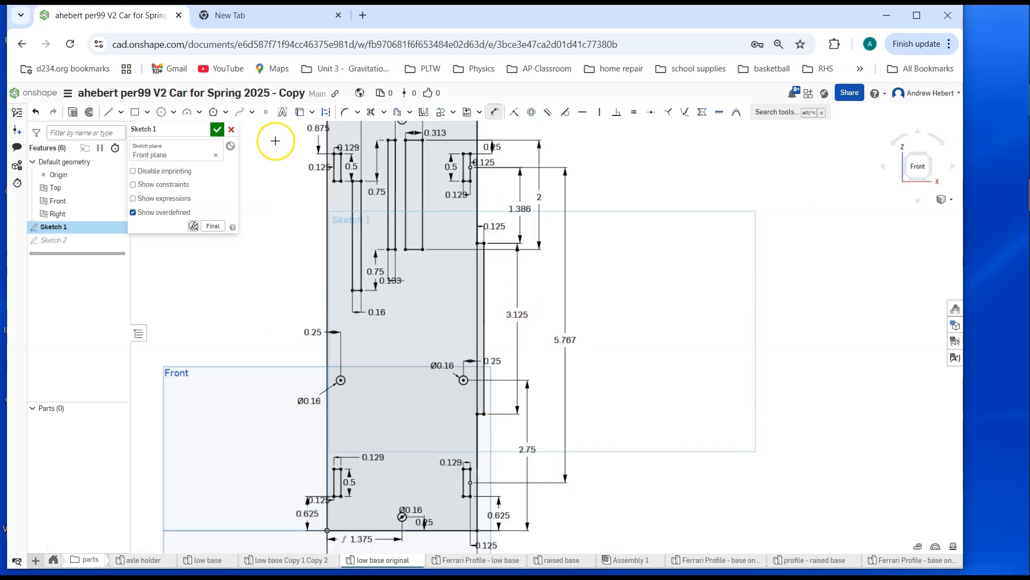
{"action": "left_click", "coordinate": [217, 129]}
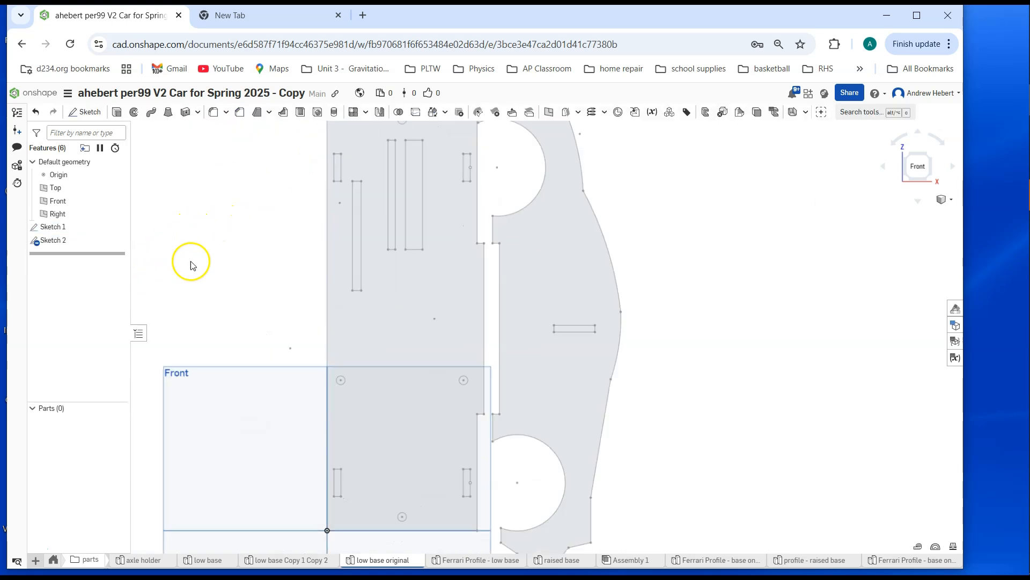
Edit the base plate sketch and draw a three-line tab 3.125 in tall on the plate's left edge, level with the right tab's ends.
{"action": "scroll", "coordinate": [221, 246], "scroll_direction": "down", "scroll_amount": 1}
{"action": "scroll", "coordinate": [271, 297], "scroll_direction": "up", "scroll_amount": 3}
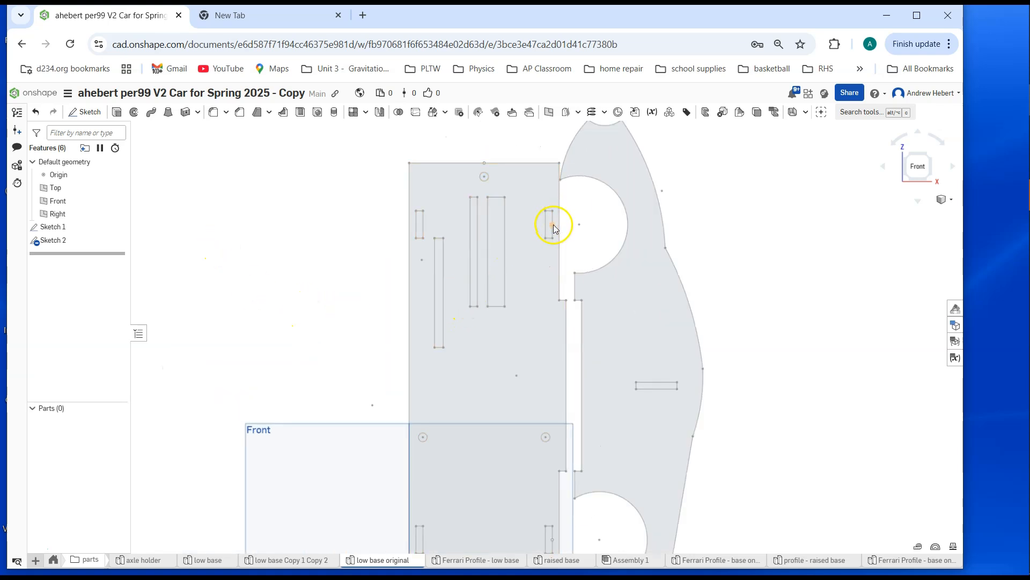
{"action": "middle_click_drag", "start_coordinate": [777, 434], "coordinate": [753, 369]}
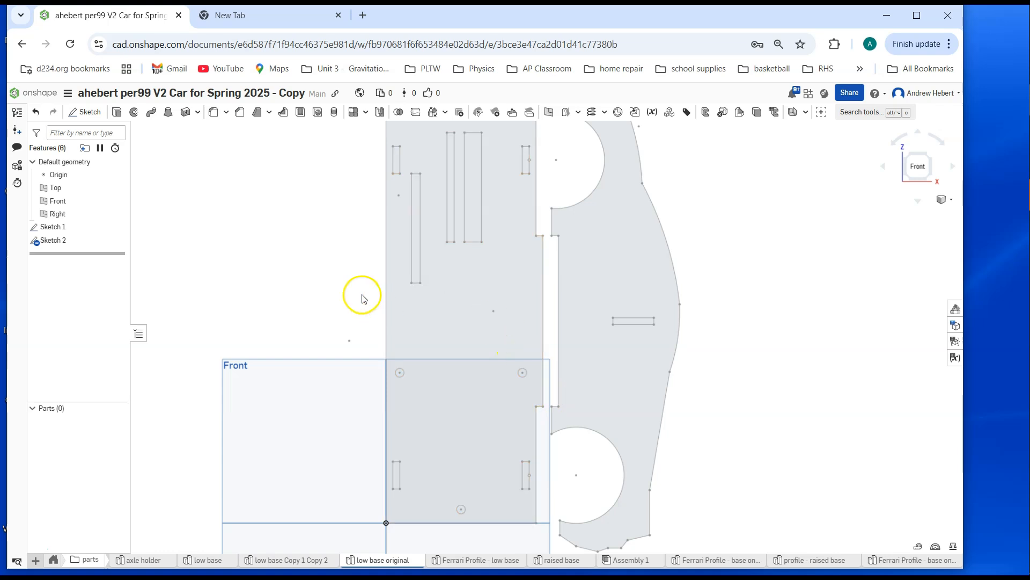
{"action": "right_click", "coordinate": [71, 227]}
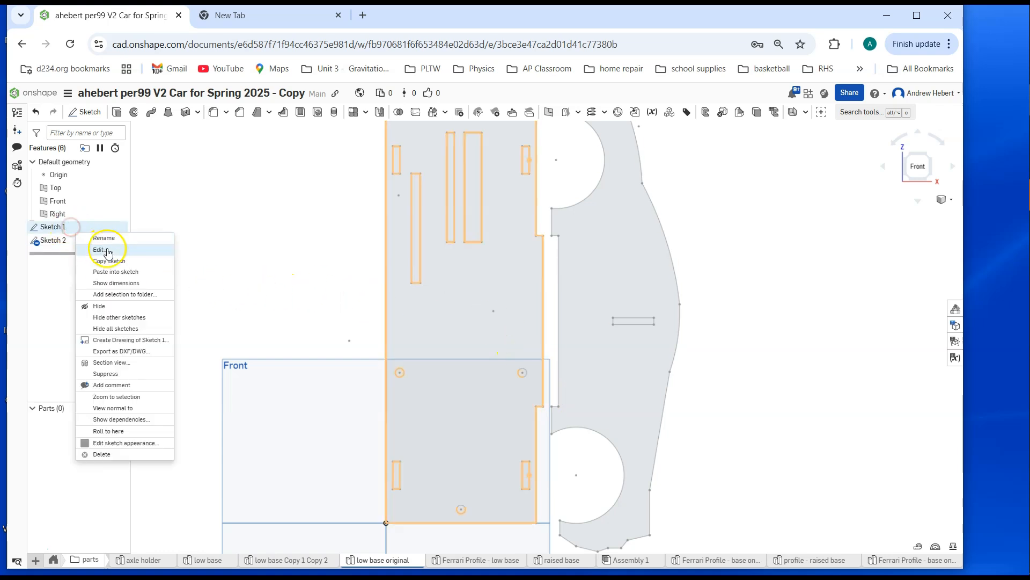
{"action": "left_click", "coordinate": [108, 250]}
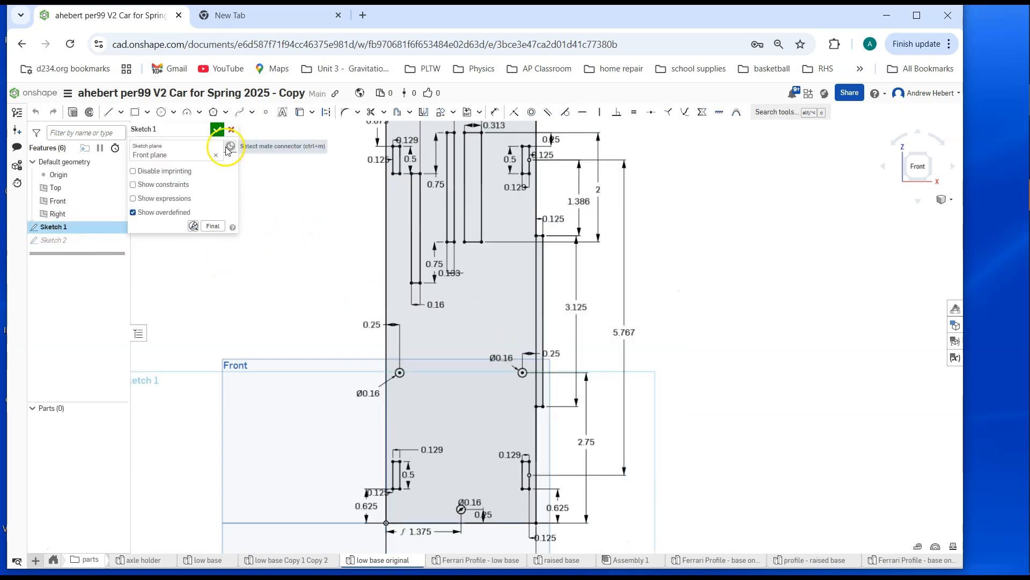
{"action": "left_click", "coordinate": [109, 112]}
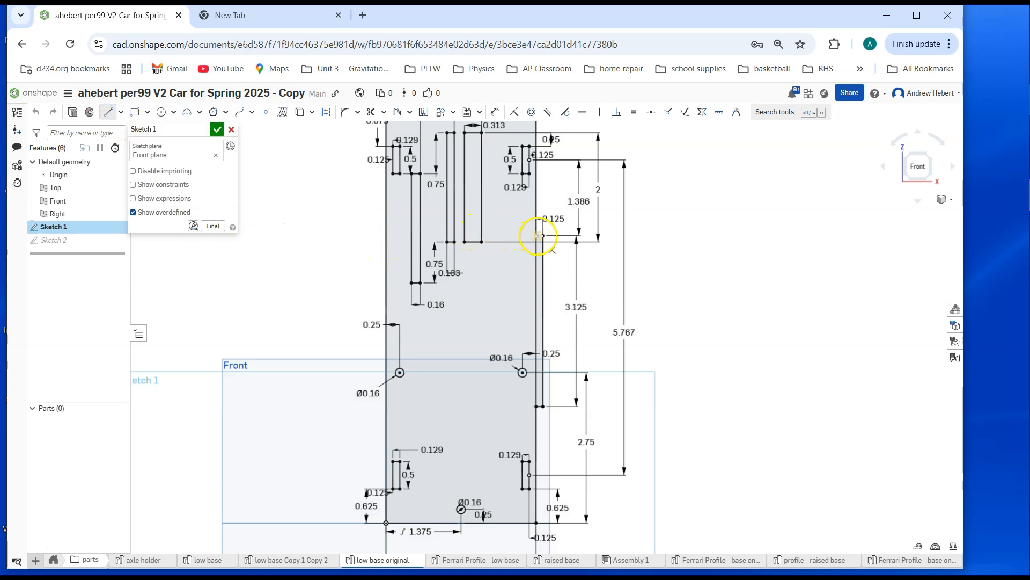
{"action": "left_click", "coordinate": [387, 236]}
{"action": "mouse_move", "coordinate": [376, 237]}
{"action": "left_mouse_down"}
{"action": "mouse_move", "coordinate": [375, 368]}
{"action": "mouse_move", "coordinate": [535, 407]}
{"action": "mouse_move", "coordinate": [376, 408]}
{"action": "left_mouse_up"}
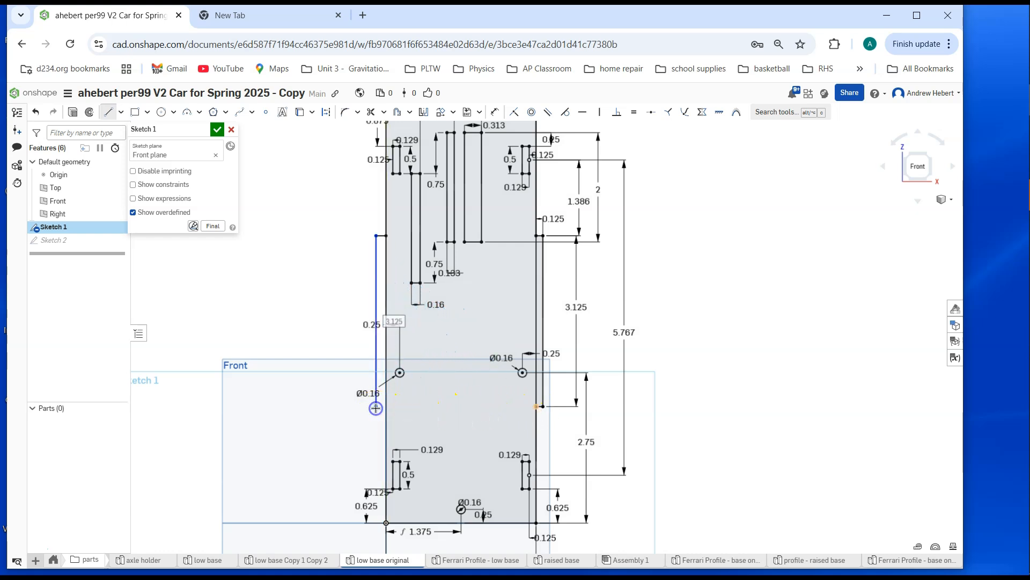
{"action": "left_click", "coordinate": [385, 408]}
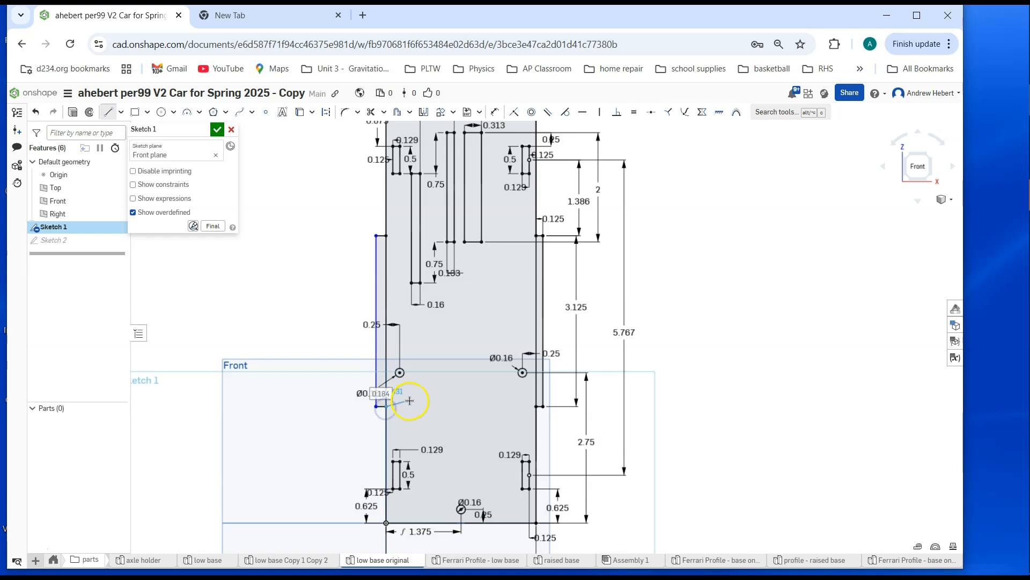
{"action": "key", "text": "Escape"}
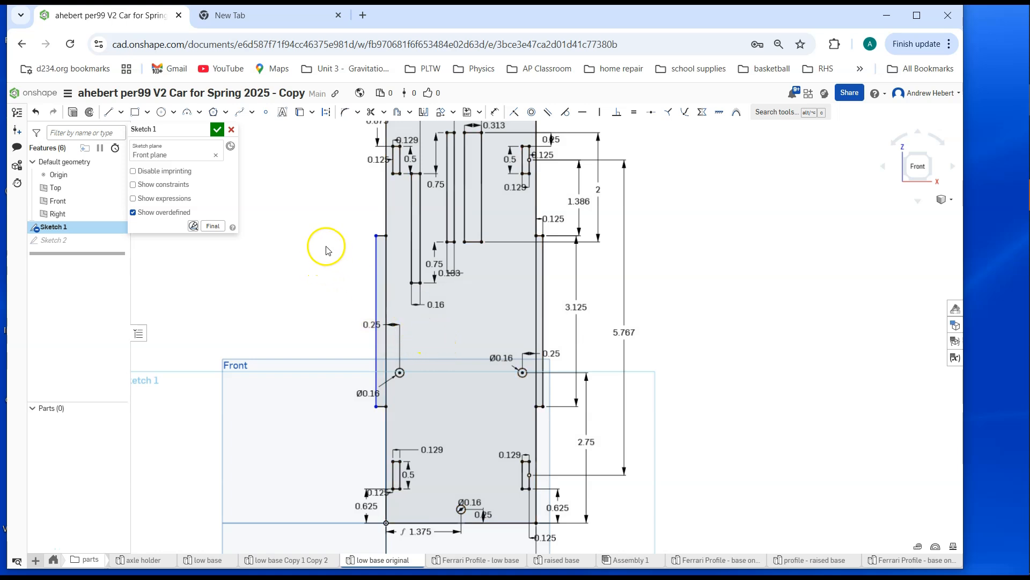
Dimension the width of the base plate's left side tab as 0.125 in.
{"action": "scroll", "coordinate": [326, 250], "scroll_direction": "up", "scroll_amount": 2}
{"action": "scroll", "coordinate": [314, 224], "scroll_direction": "up", "scroll_amount": 2}
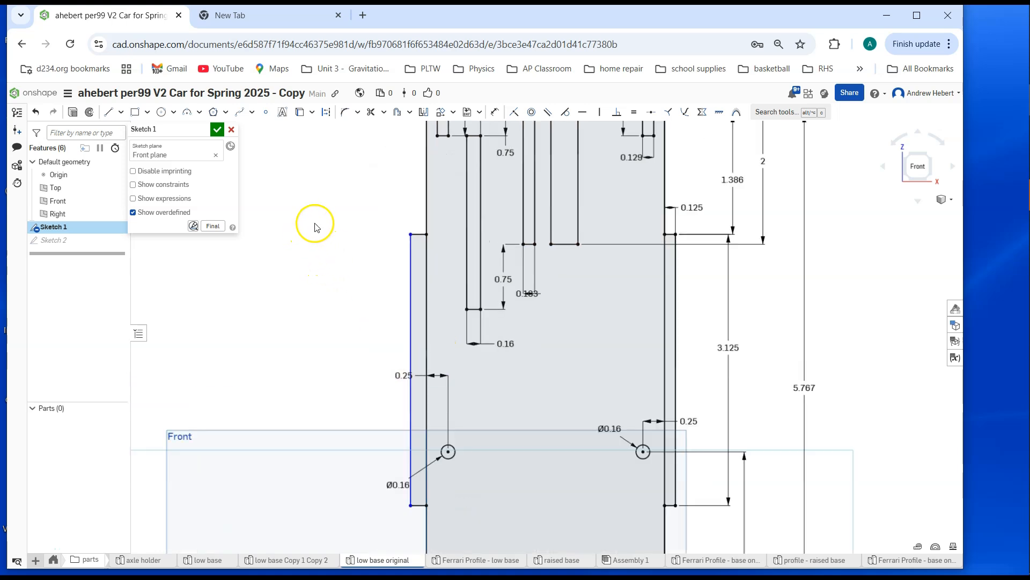
{"action": "scroll", "coordinate": [411, 215], "scroll_direction": "up", "scroll_amount": 2}
{"action": "scroll", "coordinate": [411, 216], "scroll_direction": "up", "scroll_amount": 2}
{"action": "middle_click_drag", "start_coordinate": [410, 221], "coordinate": [331, 225]}
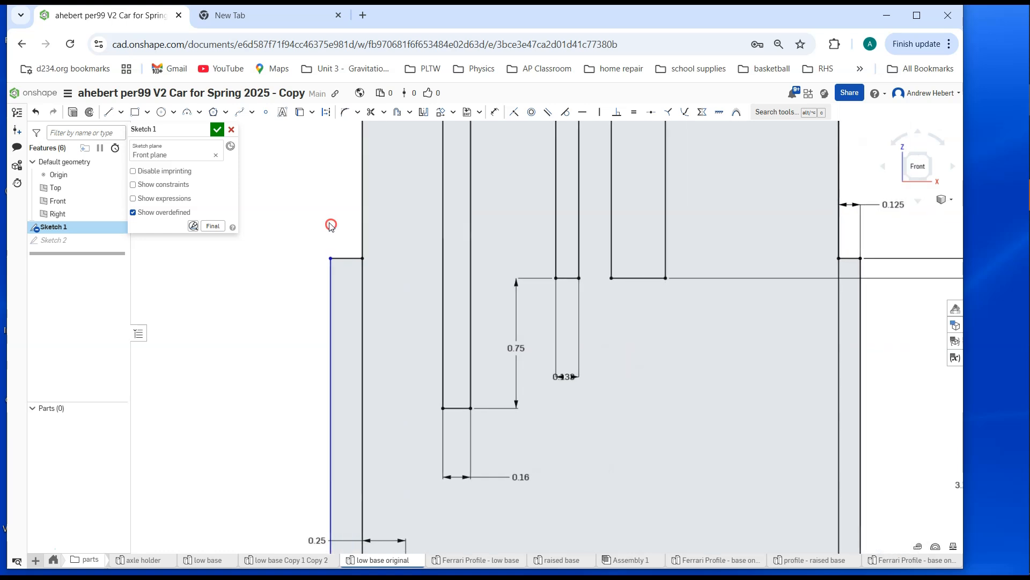
{"action": "left_click", "coordinate": [493, 113]}
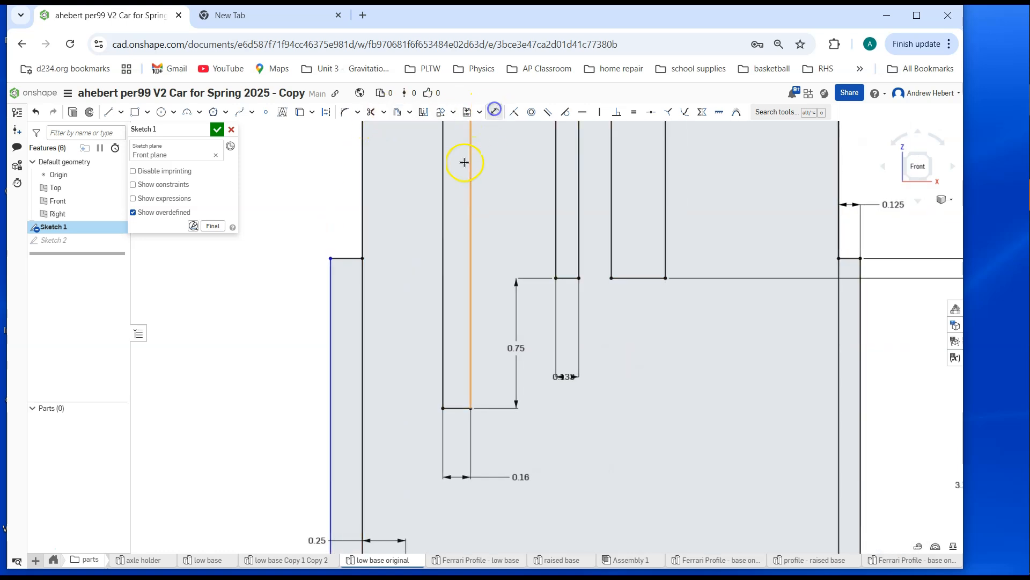
{"action": "left_click", "coordinate": [346, 257]}
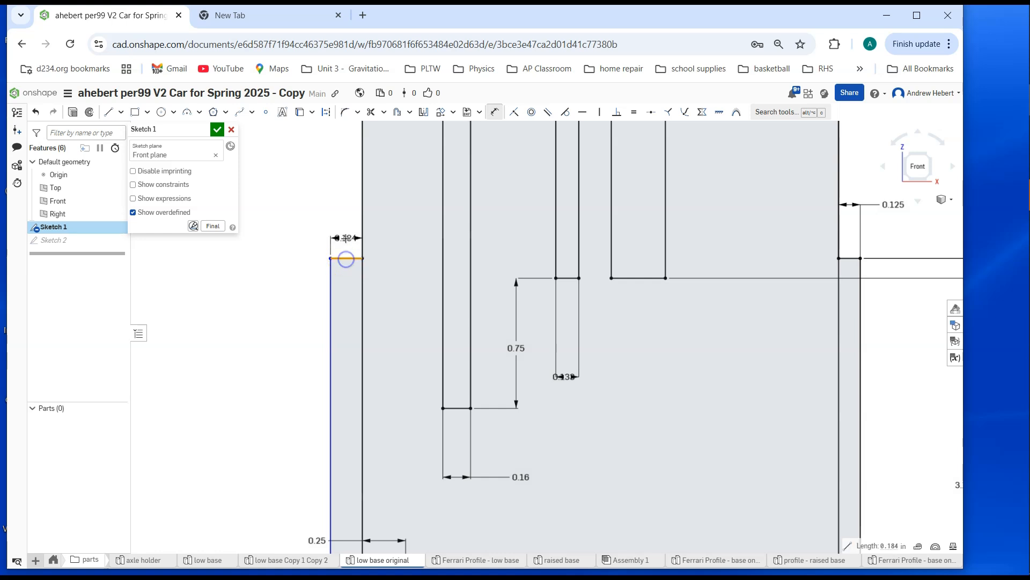
{"action": "left_click", "coordinate": [296, 241]}
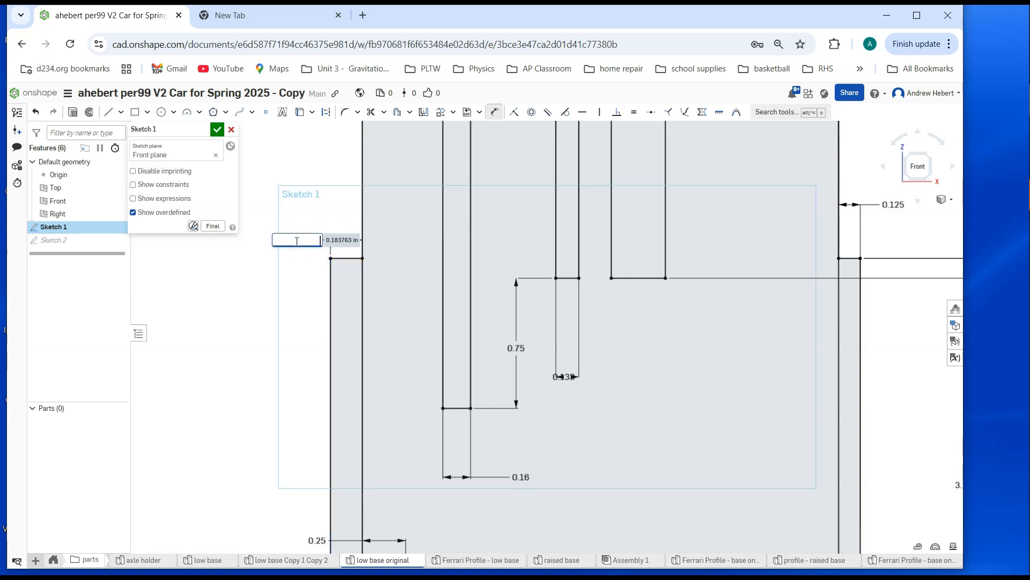
{"action": "key", "text": "Return"}
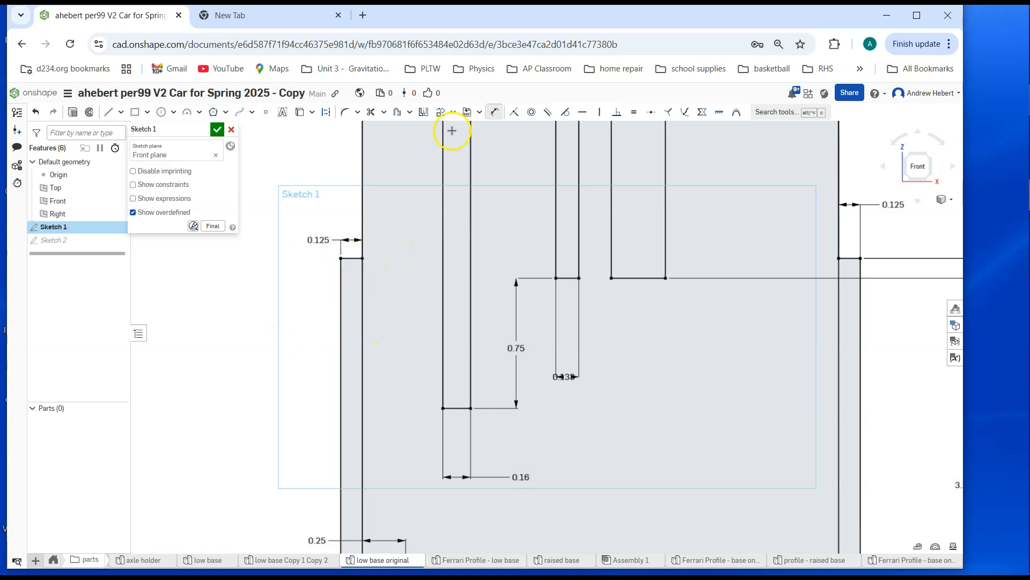
Trim away the plate edge segments behind both side tabs and finish the base plate sketch.
{"action": "left_click", "coordinate": [370, 115]}
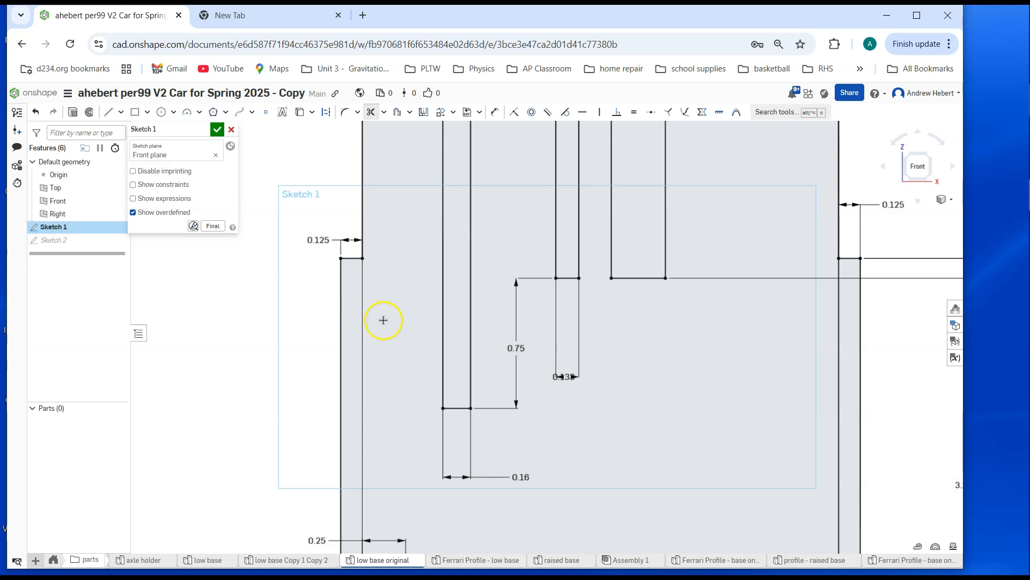
{"action": "scroll", "coordinate": [393, 342], "scroll_direction": "down", "scroll_amount": 2}
{"action": "scroll", "coordinate": [407, 396], "scroll_direction": "down", "scroll_amount": 3}
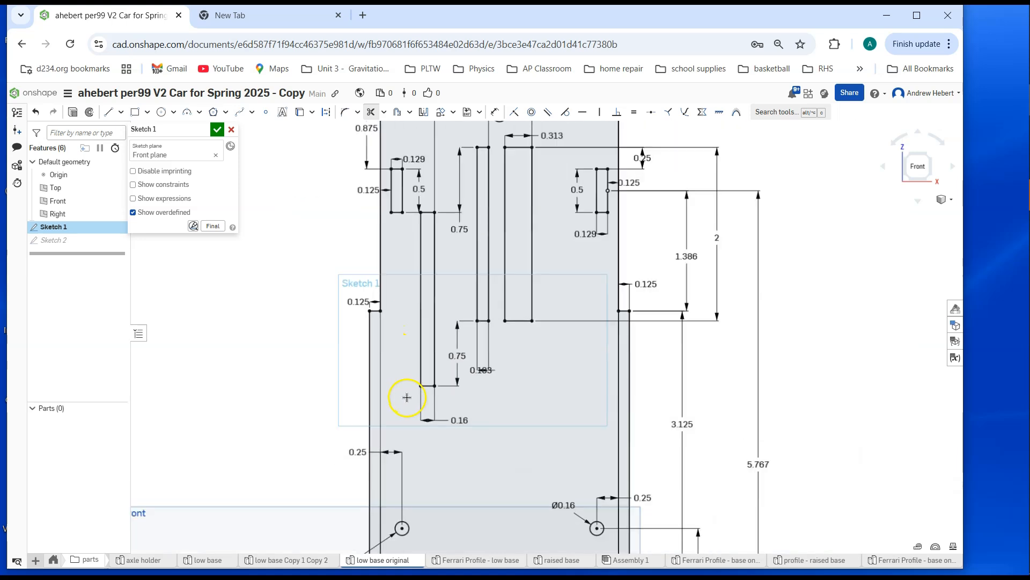
{"action": "middle_click_drag", "start_coordinate": [406, 398], "coordinate": [382, 368]}
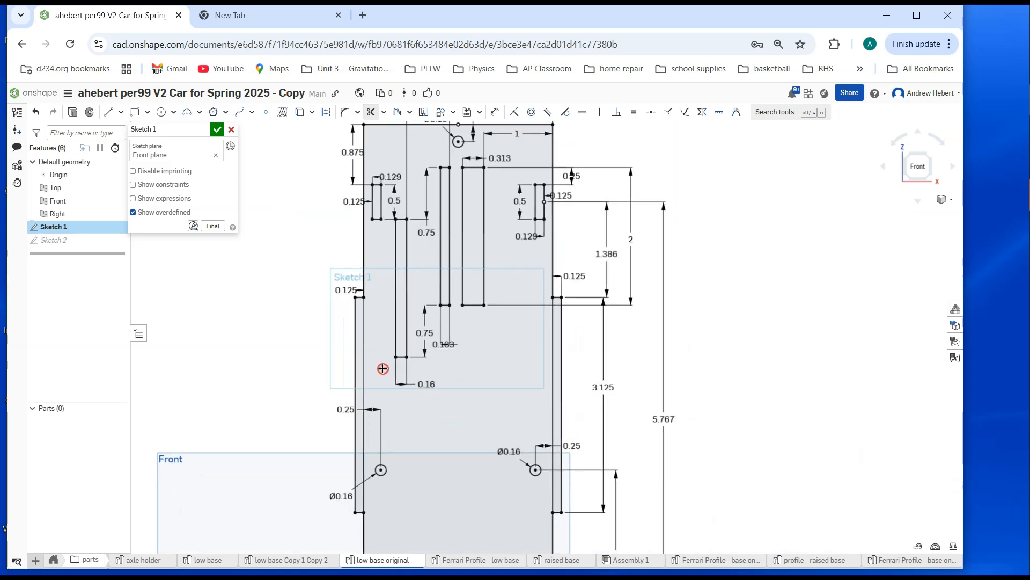
{"action": "left_click", "coordinate": [216, 131]}
{"action": "scroll", "coordinate": [224, 327], "scroll_direction": "down", "scroll_amount": 3}
{"action": "middle_click_drag", "start_coordinate": [221, 326], "coordinate": [272, 311]}
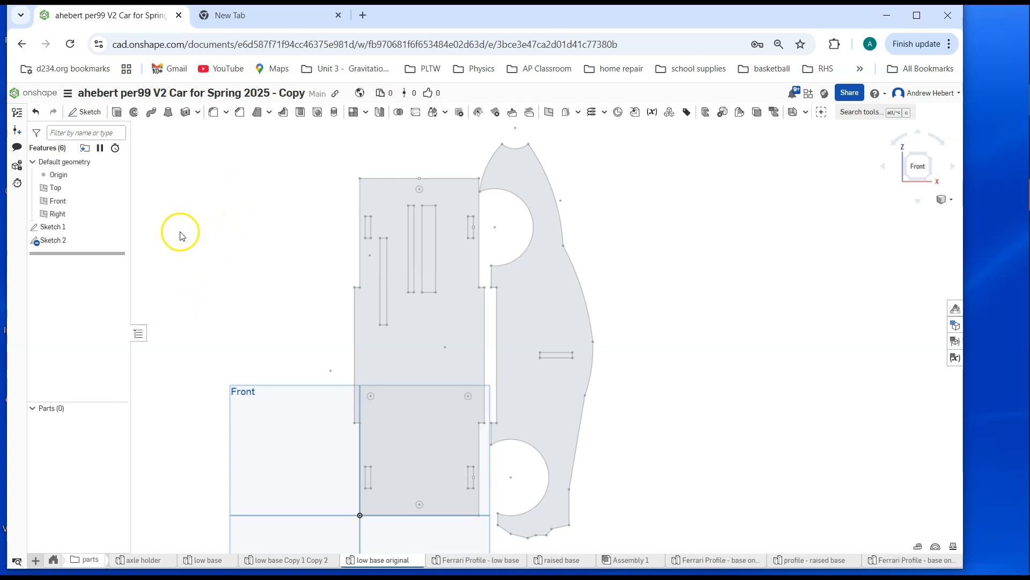
Extrude the base plate region, including both side tabs, as a new 1 in deep solid.
{"action": "left_click", "coordinate": [116, 114]}
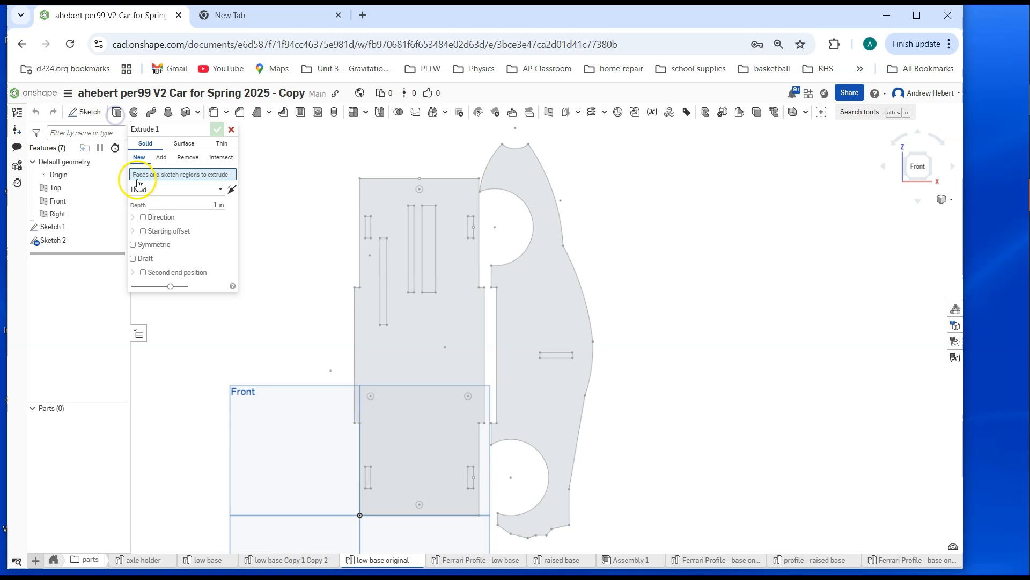
{"action": "left_click", "coordinate": [433, 356]}
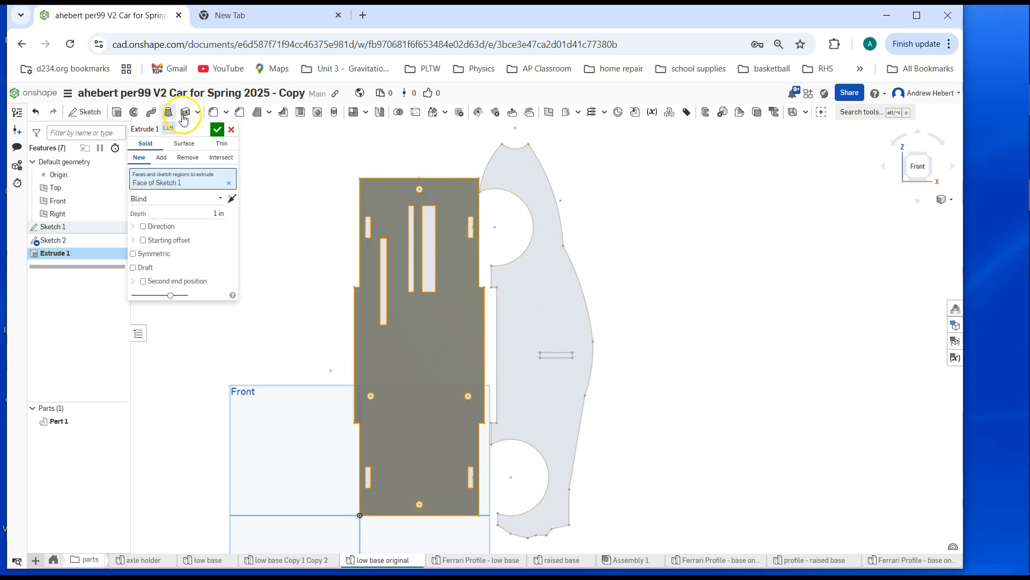
{"action": "left_click", "coordinate": [217, 128]}
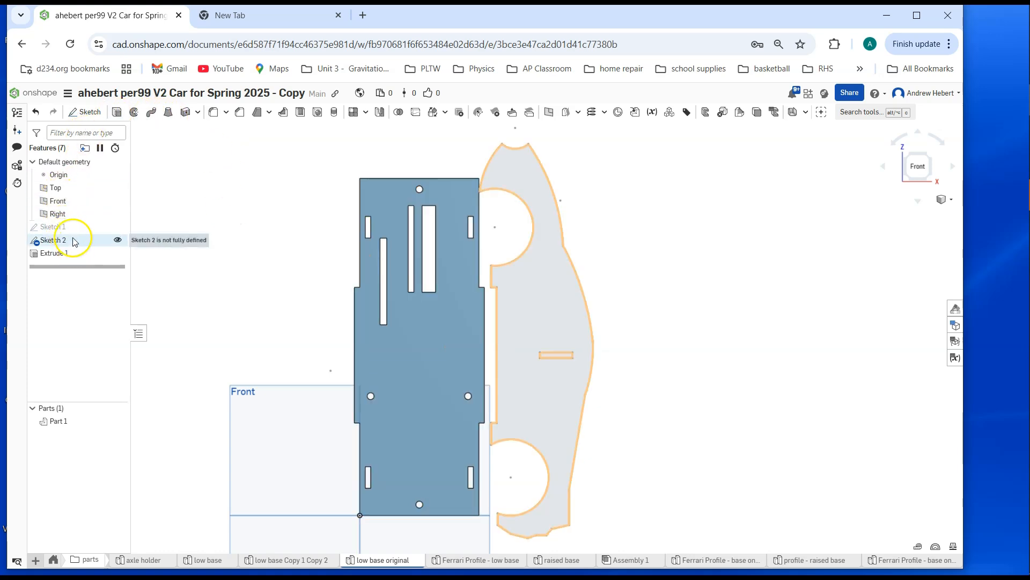
Extrude the Ferrari profile region as a separate new solid with a thin sheet-like depth.
{"action": "left_click", "coordinate": [115, 113]}
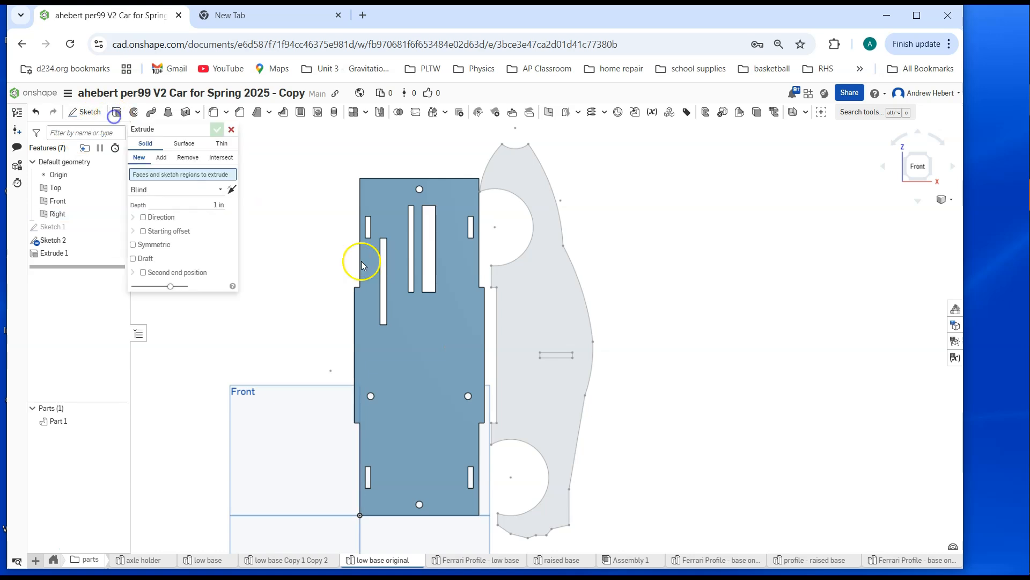
{"action": "left_click", "coordinate": [535, 308]}
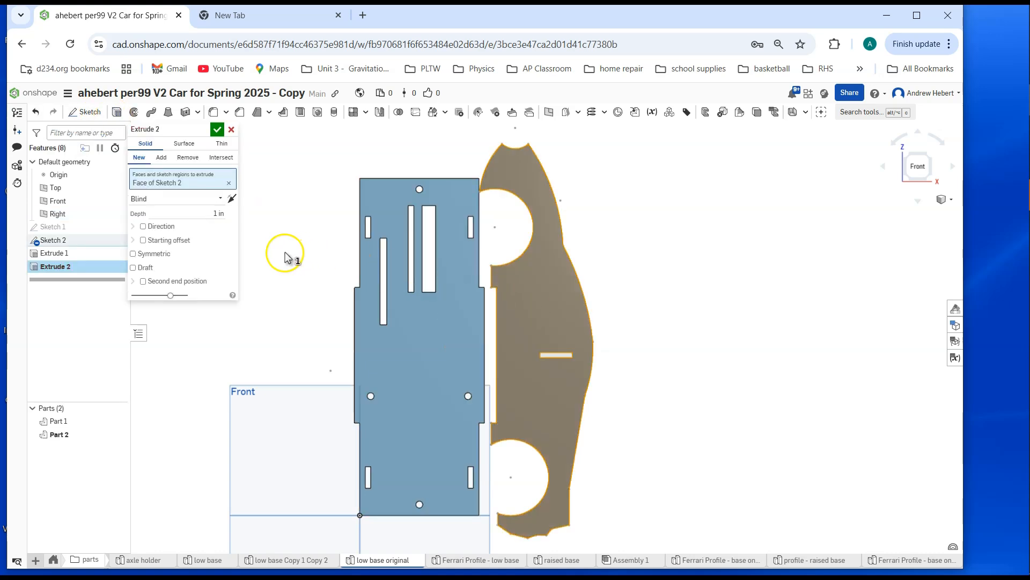
{"action": "left_click_drag", "start_coordinate": [207, 213], "coordinate": [234, 214]}
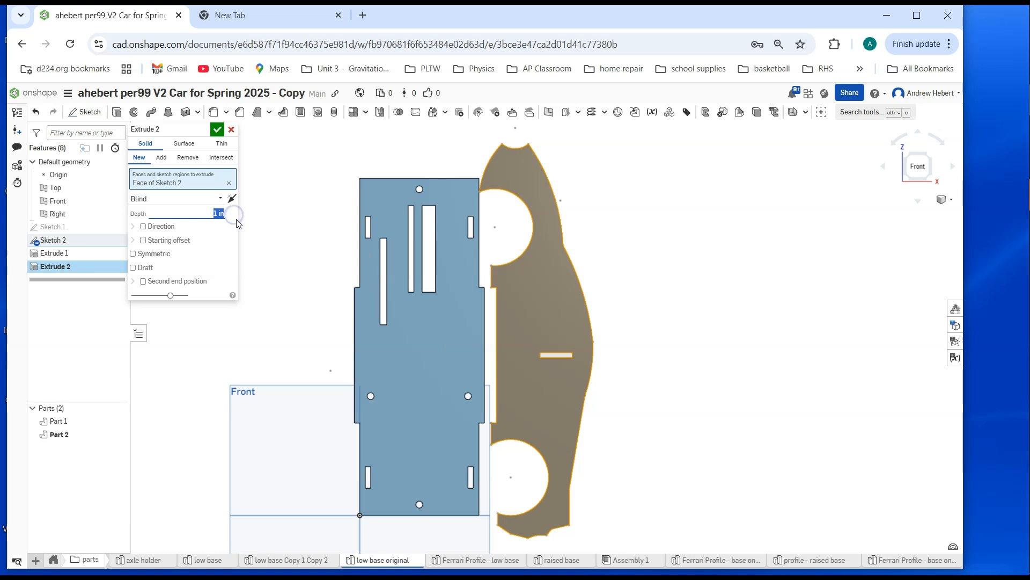
{"action": "left_click", "coordinate": [237, 219]}
{"action": "left_click", "coordinate": [221, 131]}
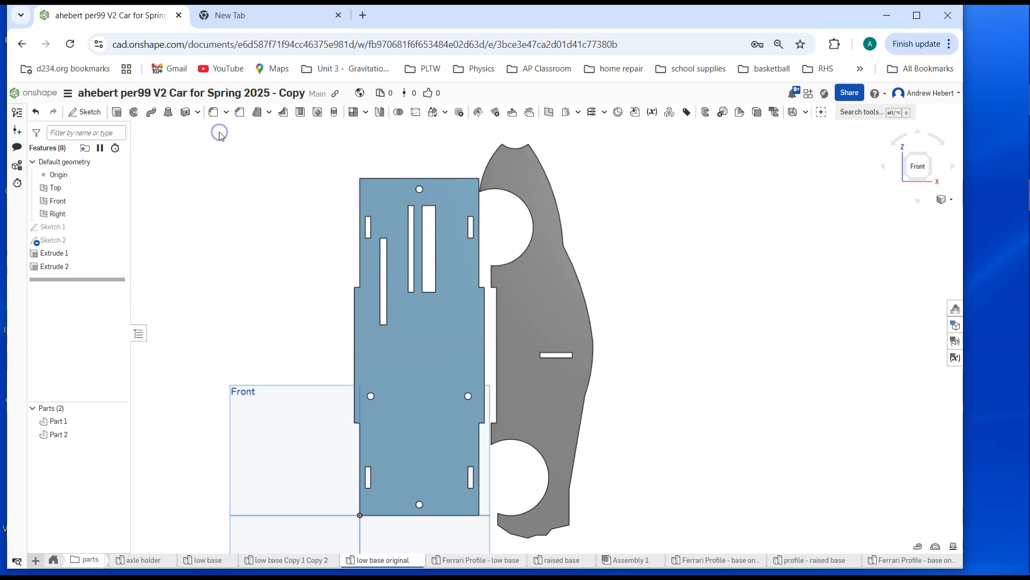
Edit the base plate's extrusion and set its depth to 0.125 in.
{"action": "right_click_drag", "start_coordinate": [641, 278], "coordinate": [614, 287]}
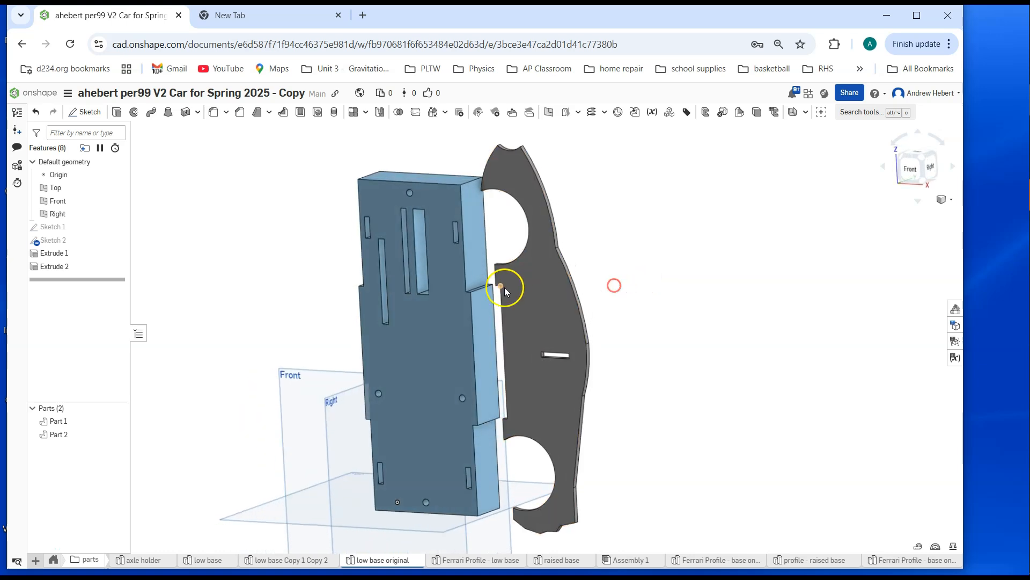
{"action": "right_click", "coordinate": [61, 256]}
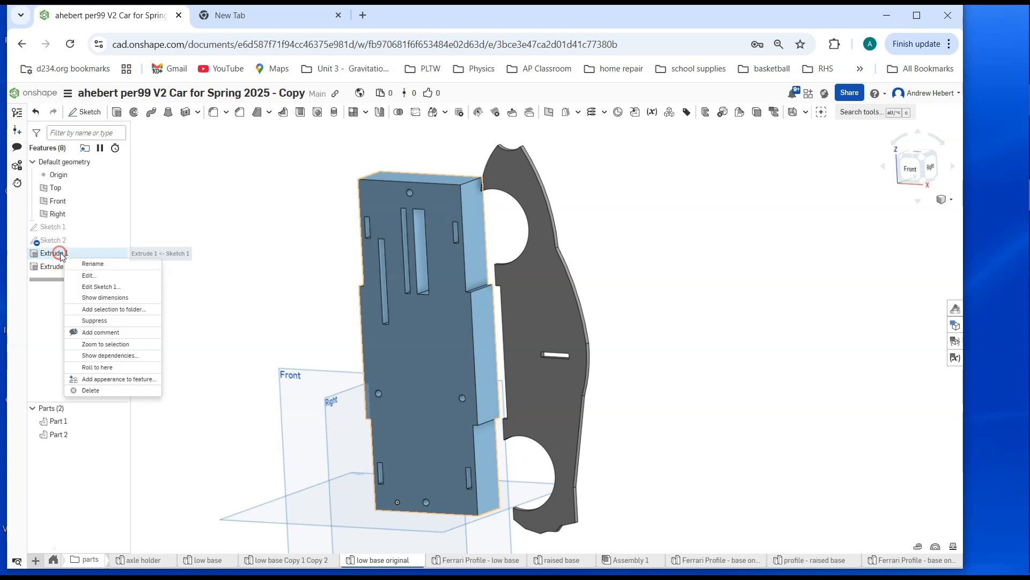
{"action": "left_click", "coordinate": [86, 268]}
{"action": "left_click", "coordinate": [236, 213]}
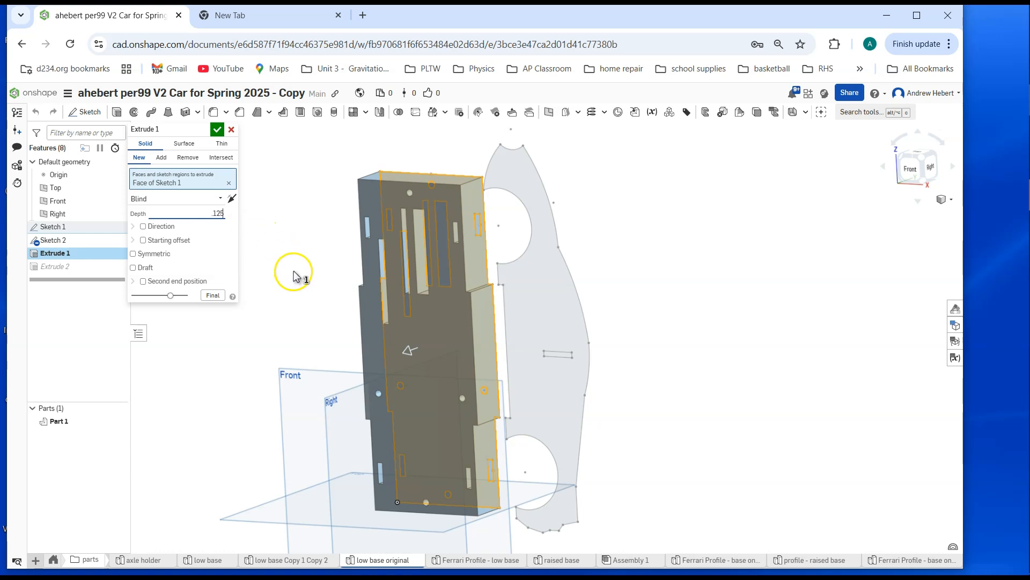
{"action": "key", "text": "Return"}
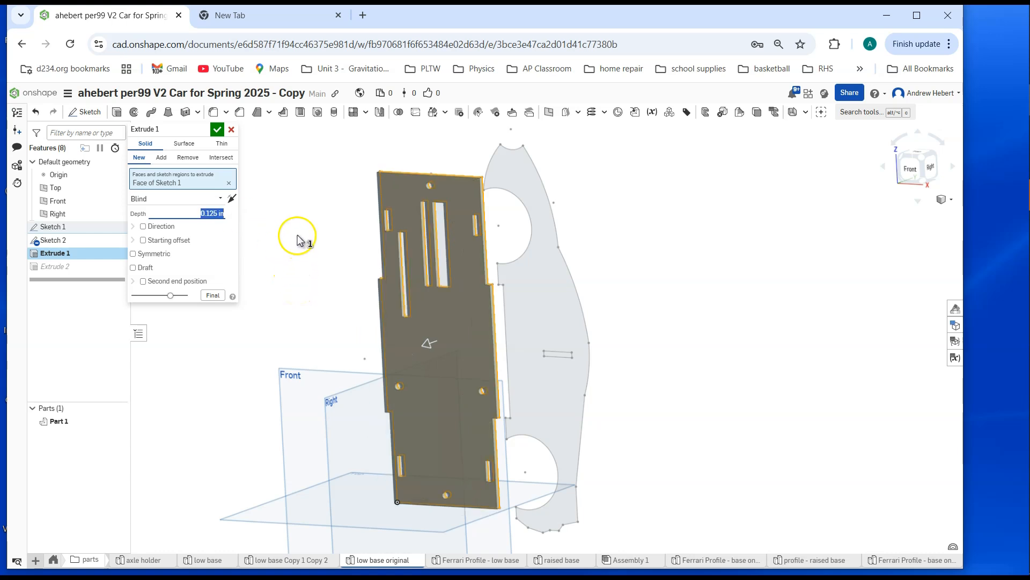
{"action": "left_click", "coordinate": [218, 131]}
{"action": "right_click_drag", "start_coordinate": [334, 350], "coordinate": [317, 311]}
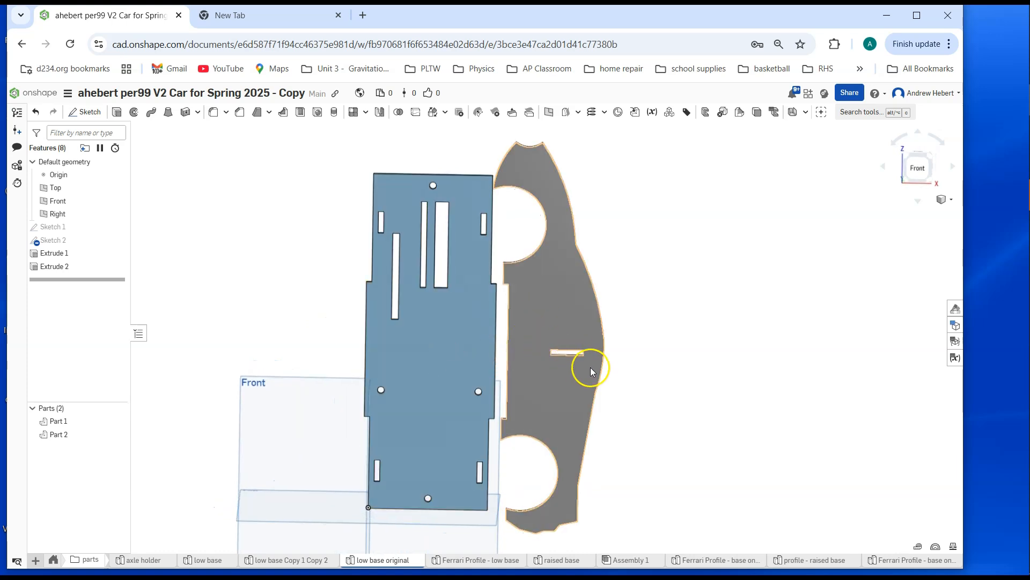